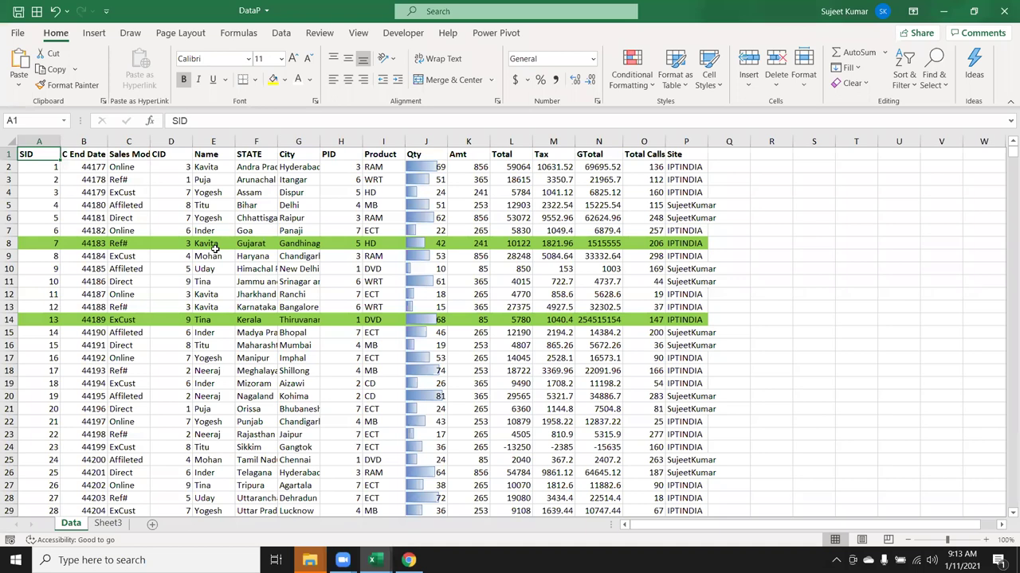
Step: Check the data extent, then clear conditional formatting rules from the entire Data sheet
{"action": "key", "text": "ctrl+Right"}
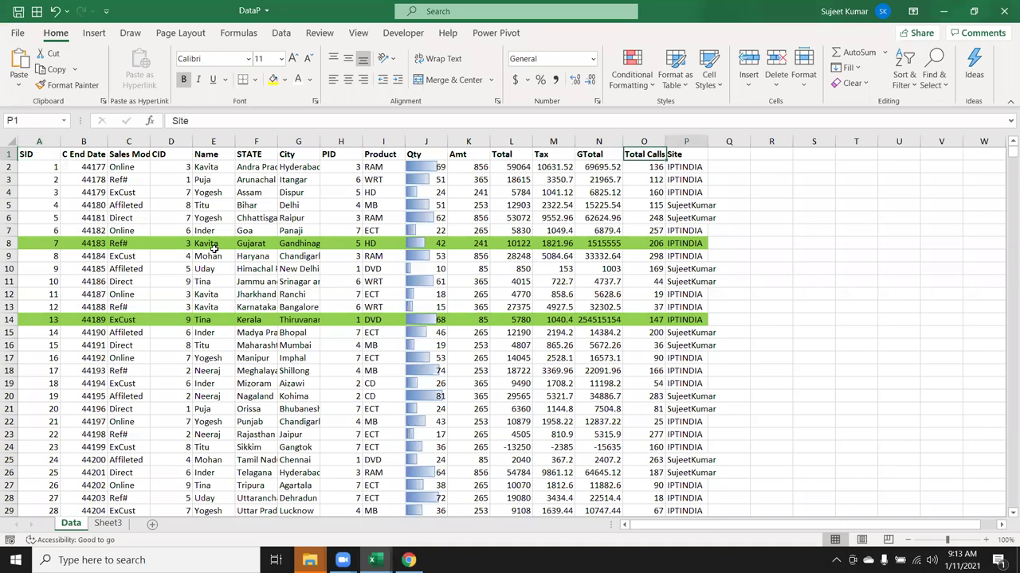
{"action": "key", "text": "ctrl+Down"}
{"action": "key", "text": "ctrl+Left"}
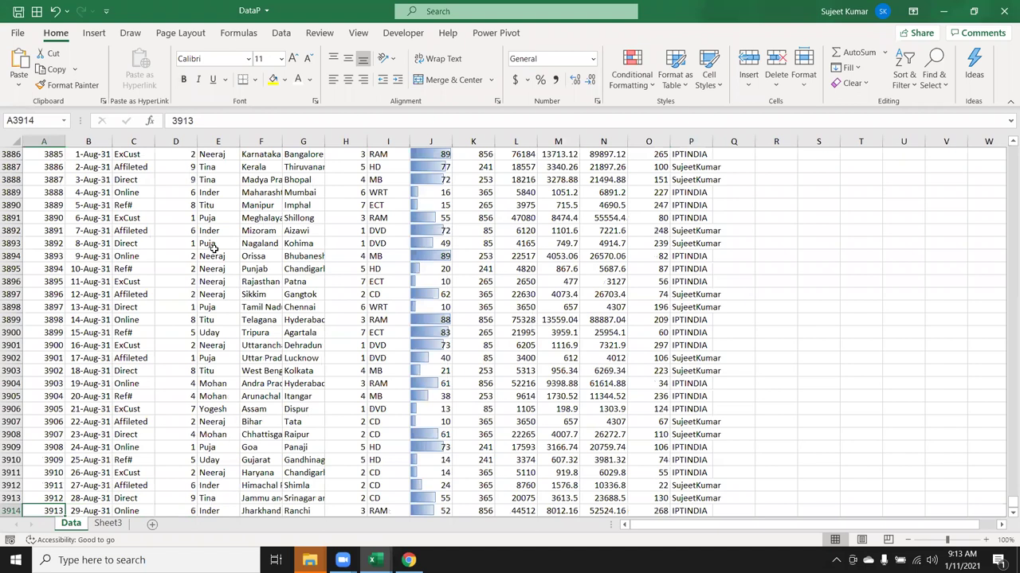
{"action": "key", "text": "ctrl+Up"}
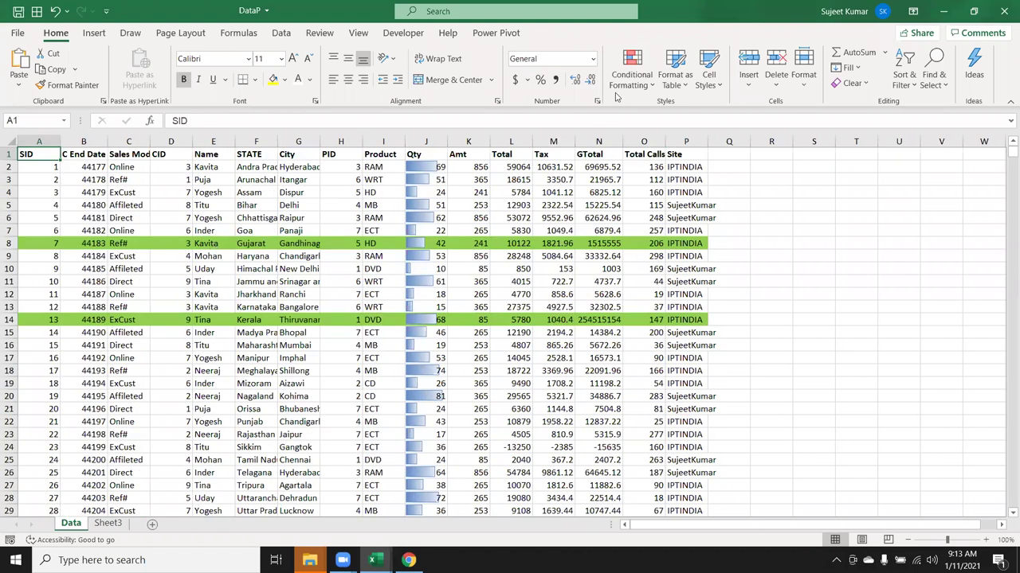
{"action": "left_click", "coordinate": [617, 93]}
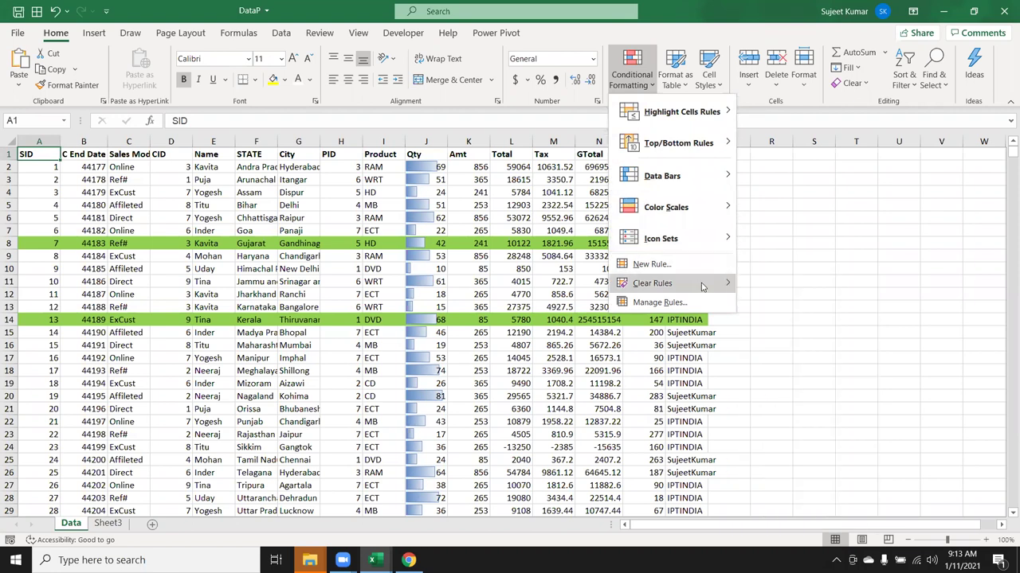
{"action": "left_click", "coordinate": [771, 303]}
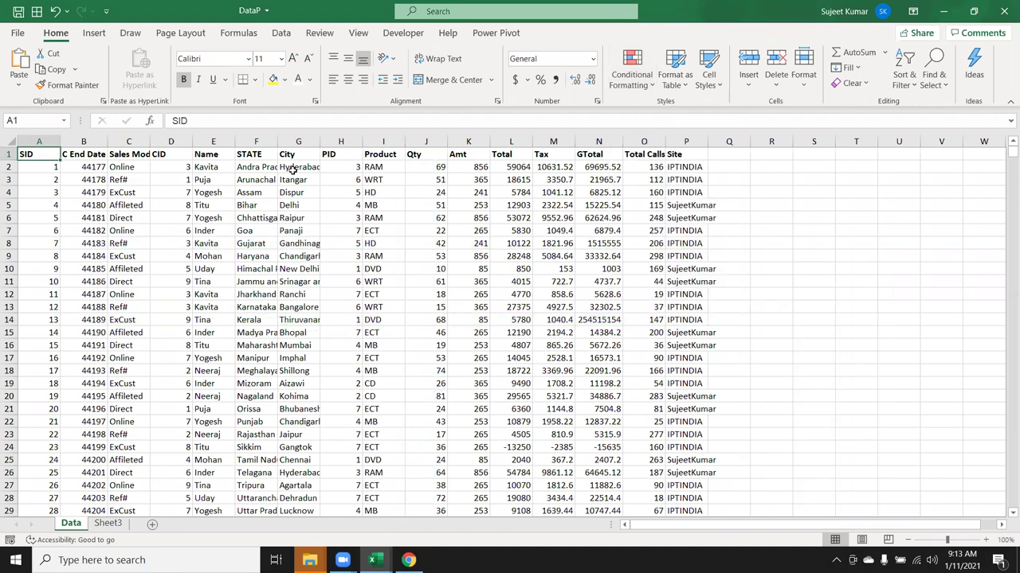
{"action": "left_click", "coordinate": [97, 143]}
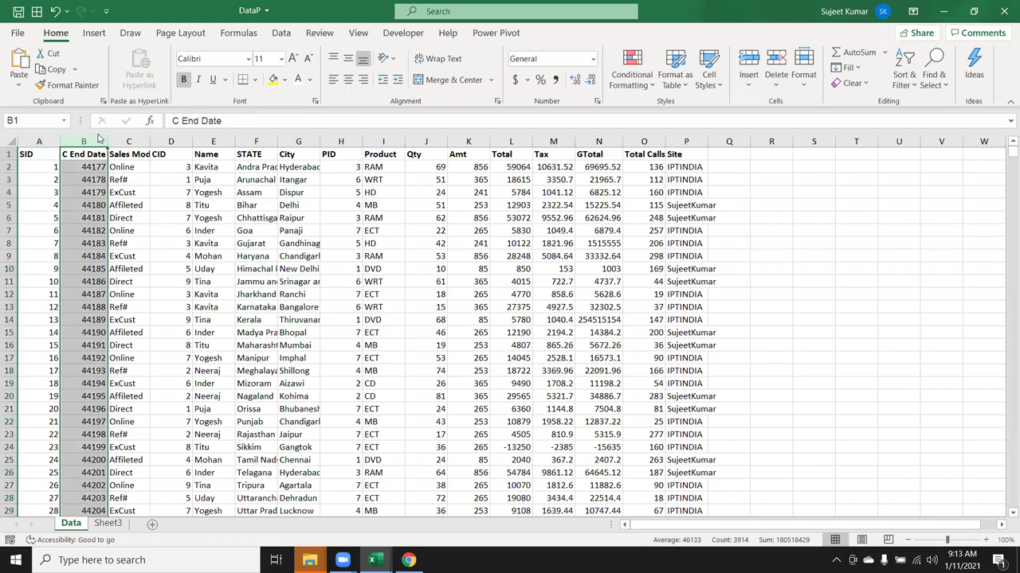
Step: Format the C End Date column as dates like 12-Dec-20 and save the workbook
{"action": "key", "text": "ctrl+shift+3"}
{"action": "key", "text": "ctrl+s"}
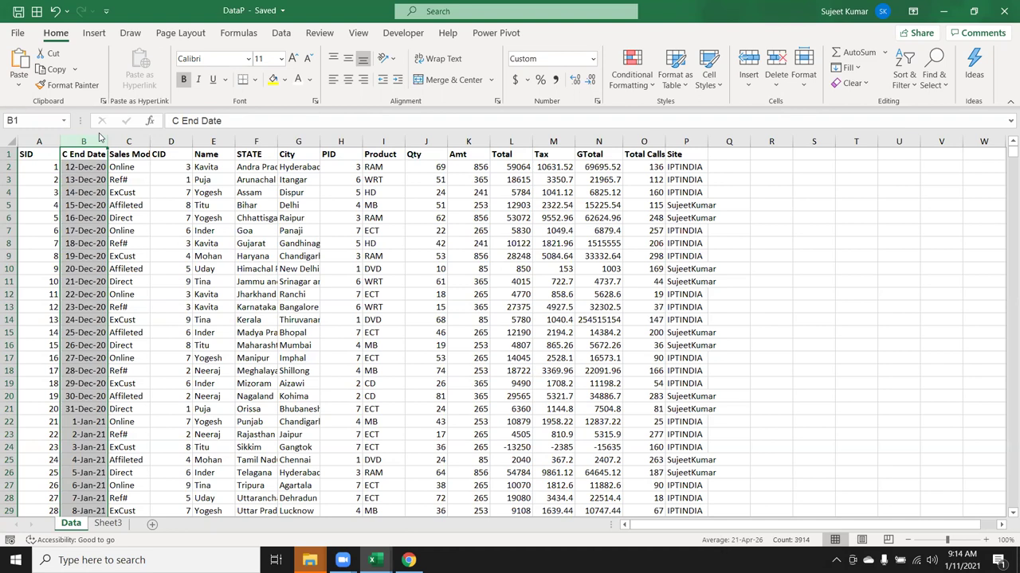
{"action": "key", "text": "ctrl+Home"}
{"action": "key", "text": "ctrl+Right"}
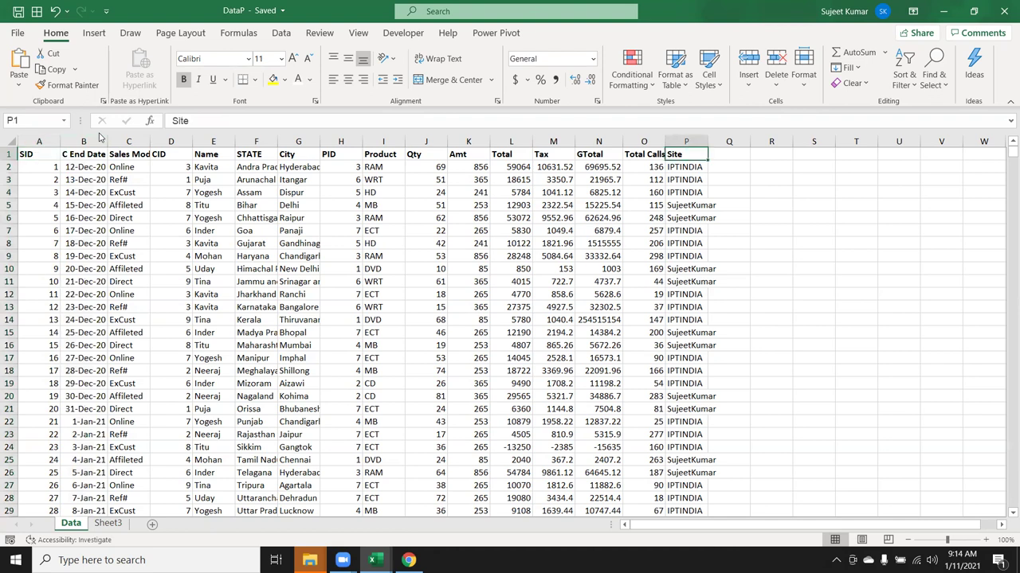
Step: Check the data extent, then rename the C End Date header to Date and save
{"action": "key", "text": "ctrl+Left"}
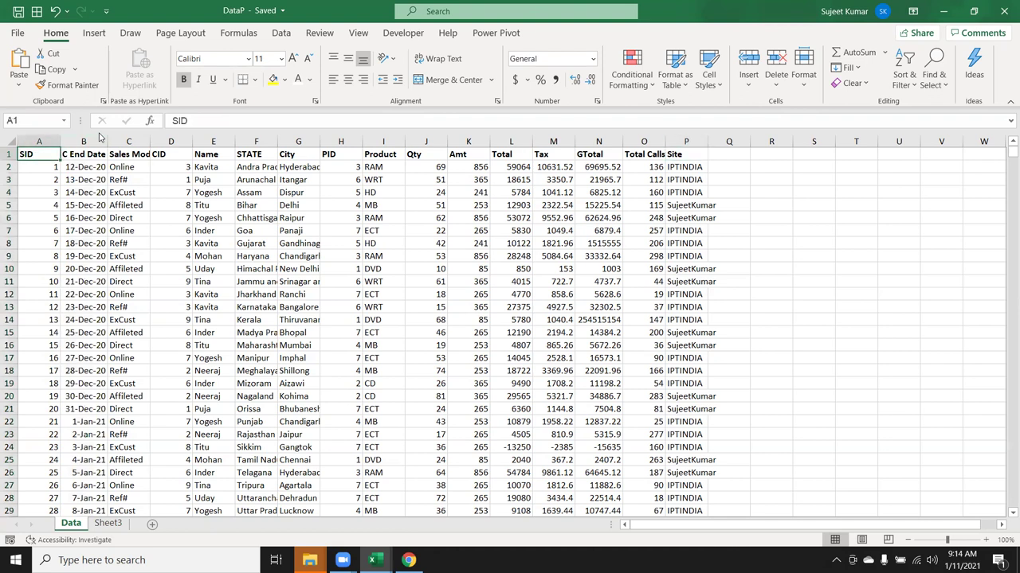
{"action": "key", "text": "ctrl+Right"}
{"action": "key", "text": "ctrl+Down"}
{"action": "key", "text": "ctrl+Left"}
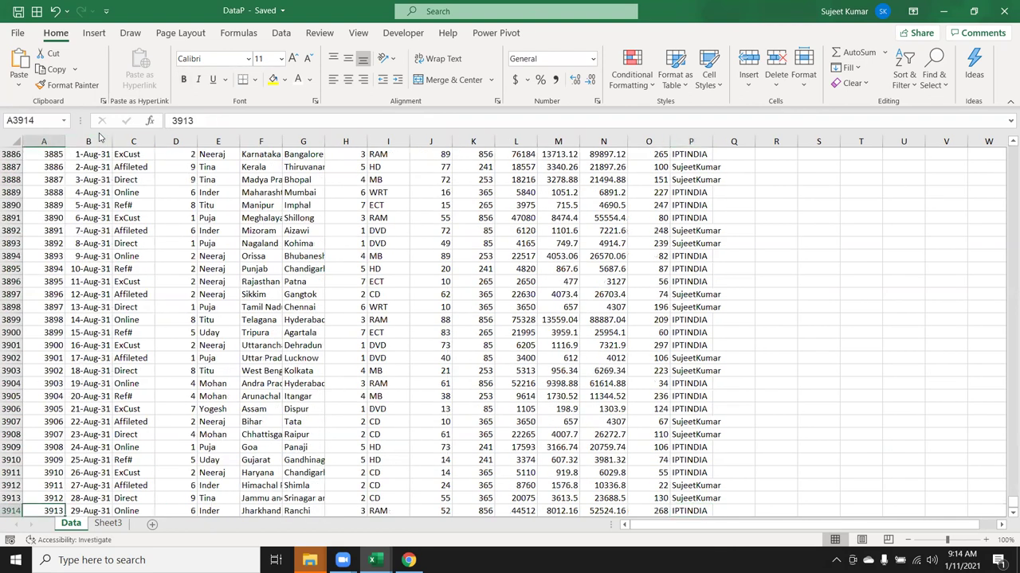
{"action": "key", "text": "ctrl+Up"}
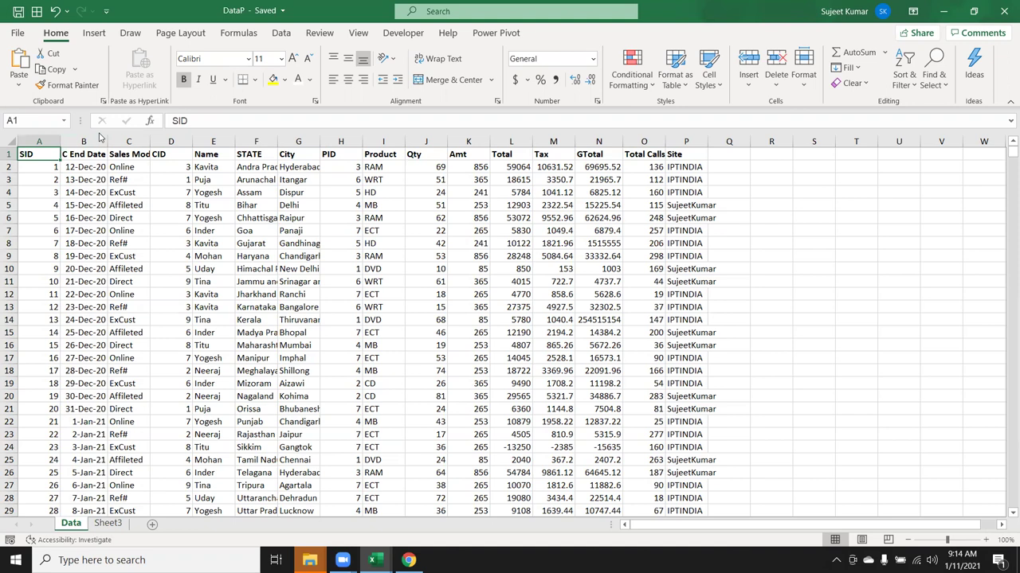
{"action": "key", "text": "ctrl+Right"}
{"action": "key", "text": "ctrl+Left"}
{"action": "key", "text": "Down"}
{"action": "key", "text": "Up"}
{"action": "key", "text": "Right"}
{"action": "type", "text": "Date"}
{"action": "key", "text": "Return"}
{"action": "key", "text": "Left"}
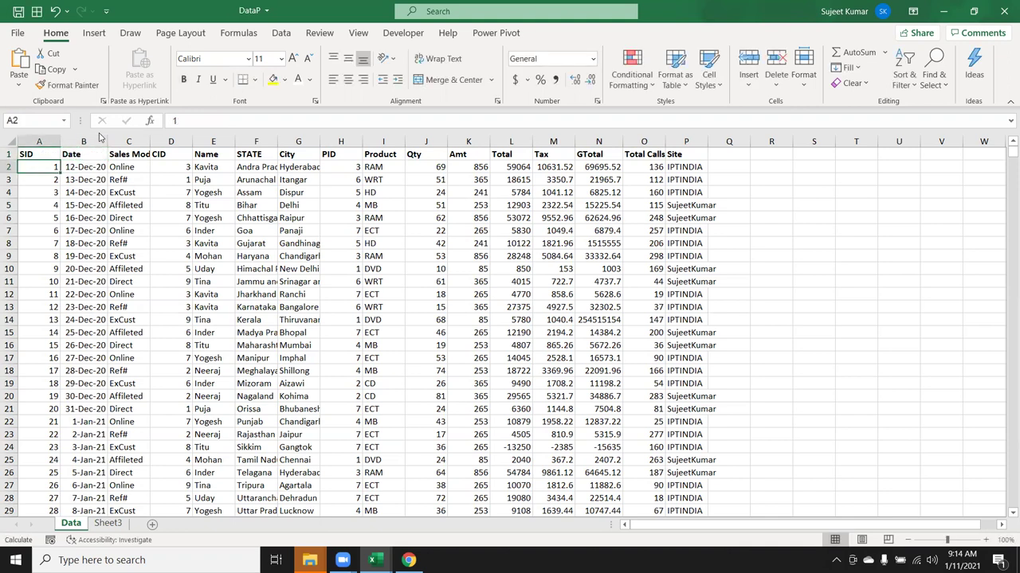
{"action": "key", "text": "ctrl+s"}
Step: Inspect the Sales Mode, CID, PID, City and Product columns down to their last rows
{"action": "key", "text": "Right"}
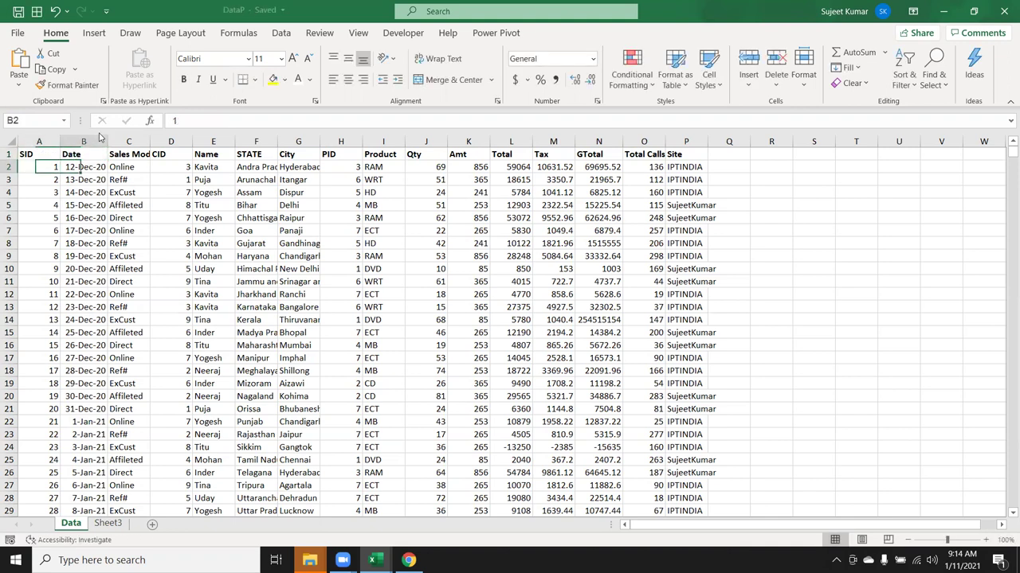
{"action": "key", "text": "Right"}
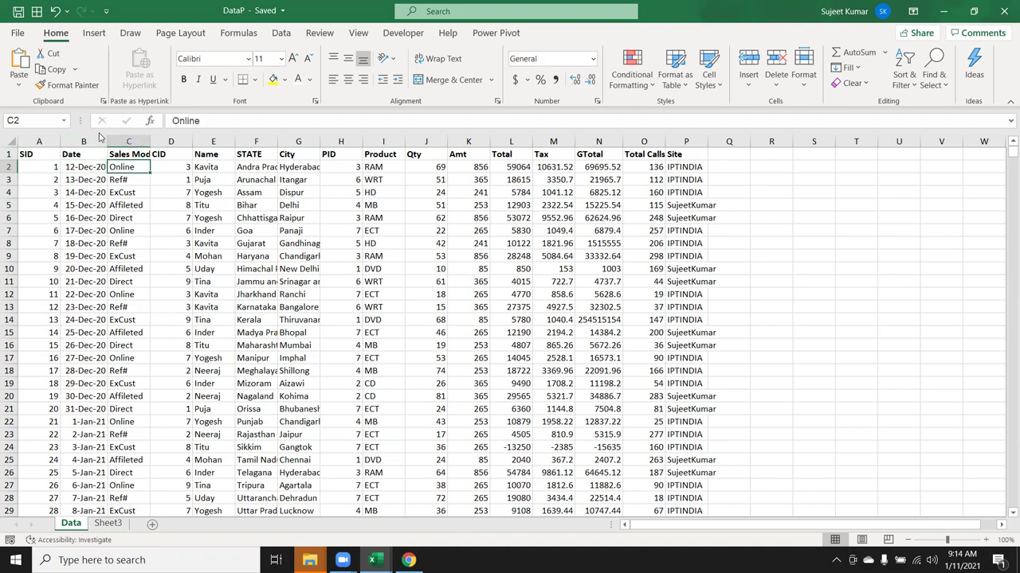
{"action": "key", "text": "Down"}
{"action": "key", "text": "Down"}
{"action": "key", "text": "Down"}
{"action": "key", "text": "Down"}
{"action": "key", "text": "Down"}
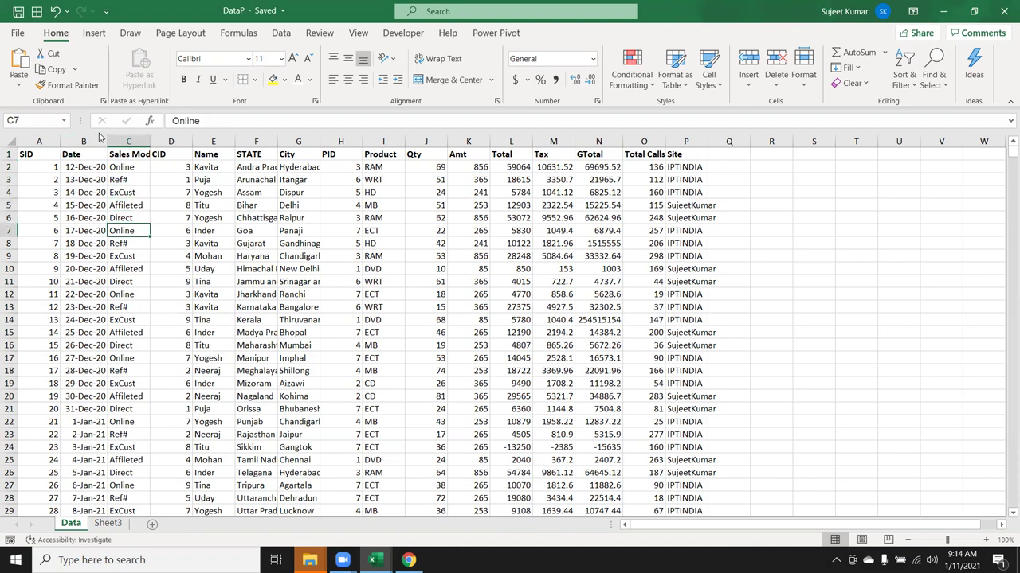
{"action": "key", "text": "ctrl+Up"}
{"action": "key", "text": "Right"}
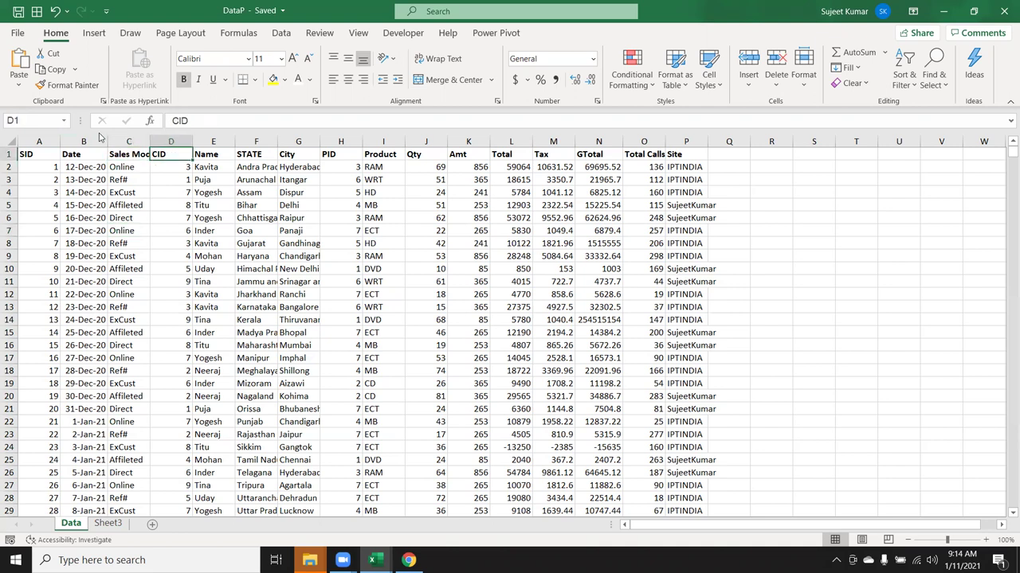
{"action": "key", "text": "ctrl+Down"}
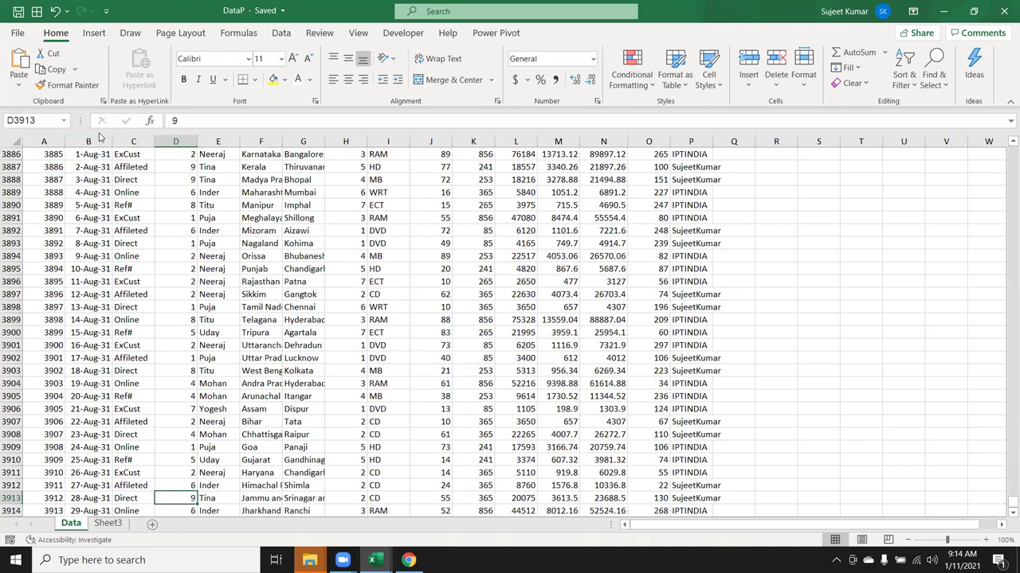
{"action": "key", "text": "ctrl+Up"}
{"action": "key", "text": "Right"}
{"action": "key", "text": "Right"}
{"action": "key", "text": "Right"}
{"action": "key", "text": "Right"}
{"action": "key", "text": "ctrl+Down"}
{"action": "key", "text": "ctrl+Up"}
{"action": "key", "text": "Right"}
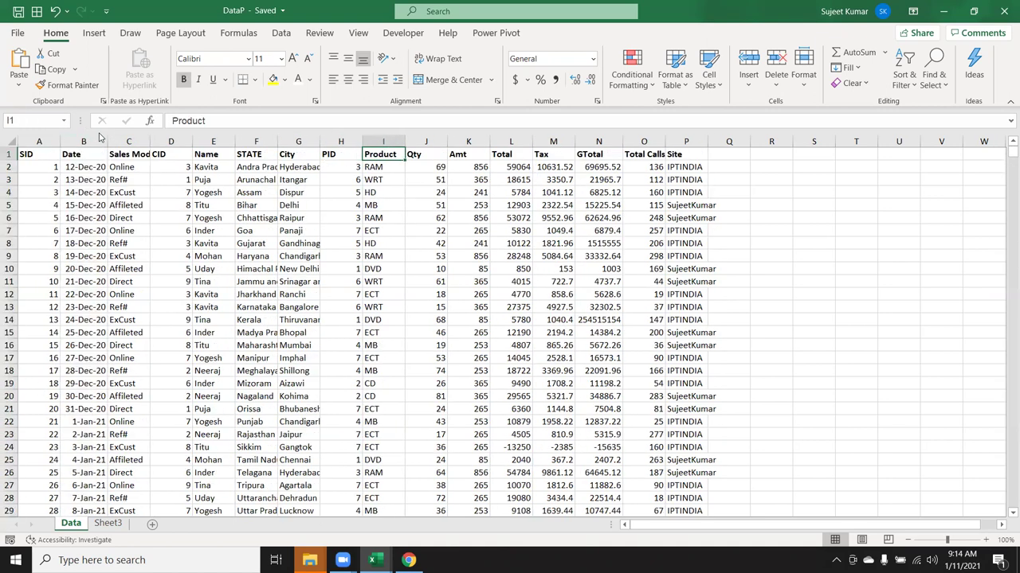
{"action": "key", "text": "Right"}
{"action": "key", "text": "Right"}
Step: Change the K1 header from Amt to MRP, correcting the NRP typo, and save
{"action": "type", "text": "NRP"}
{"action": "key", "text": "Return"}
{"action": "key", "text": "Up"}
{"action": "type", "text": "MRP"}
{"action": "key", "text": "Return"}
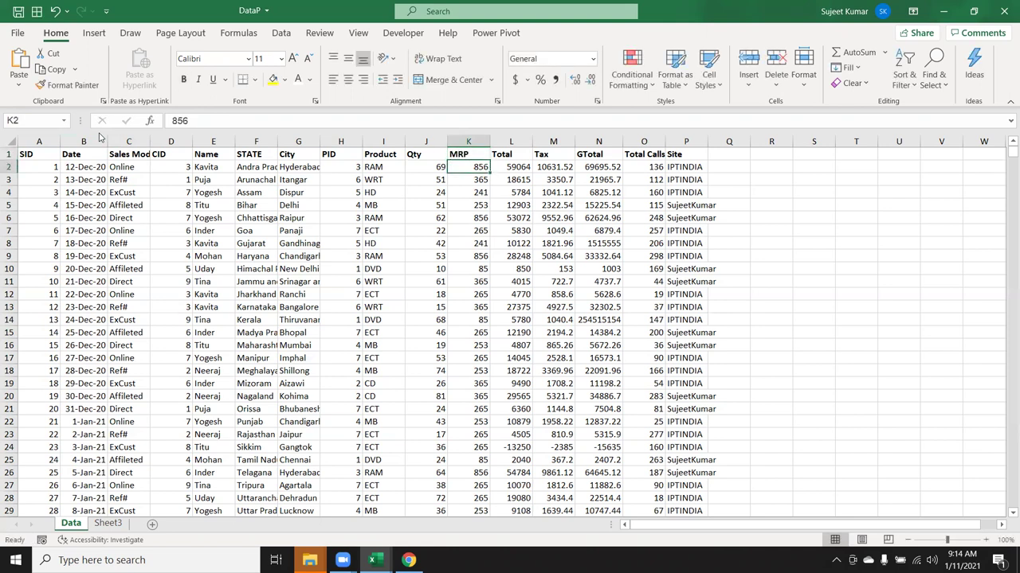
{"action": "key", "text": "ctrl+s"}
Step: Review the Total, Tax, GTotal, Qty, Total Calls and Site columns, returning to the SID header
{"action": "key", "text": "Up"}
{"action": "key", "text": "Right"}
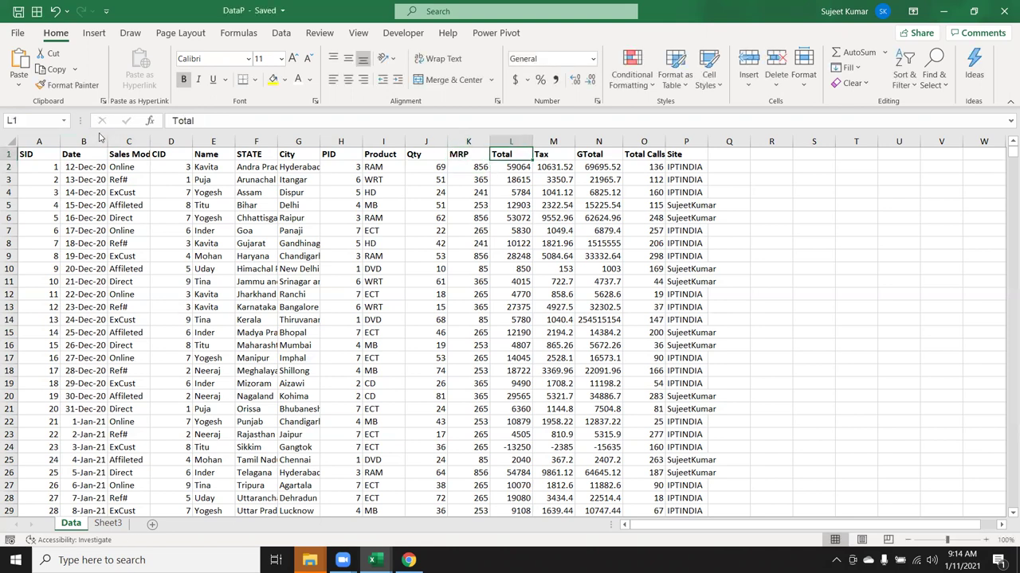
{"action": "key", "text": "Right"}
{"action": "key", "text": "Right"}
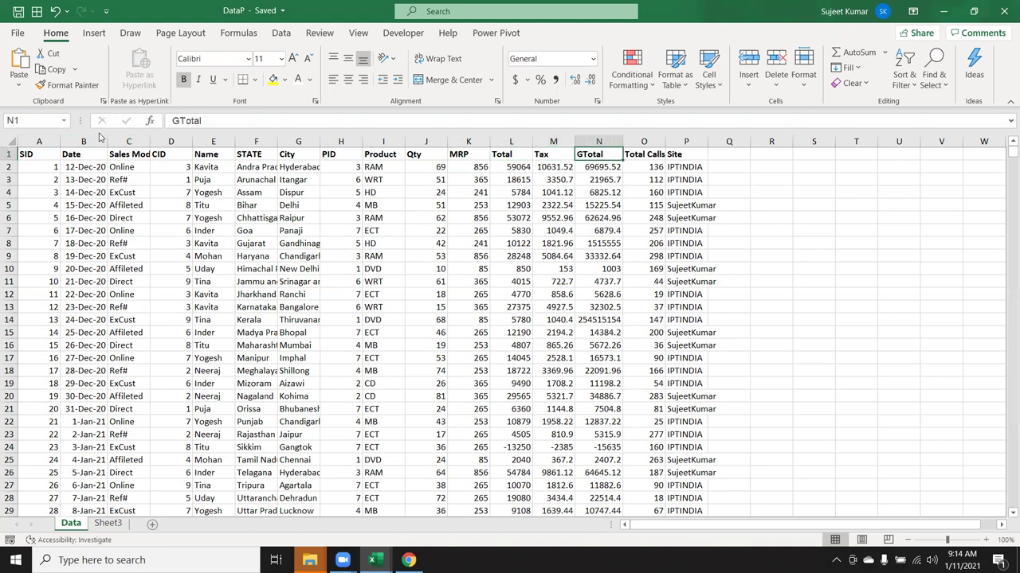
{"action": "key", "text": "ctrl+Down"}
{"action": "key", "text": "ctrl+Up"}
{"action": "key", "text": "Down"}
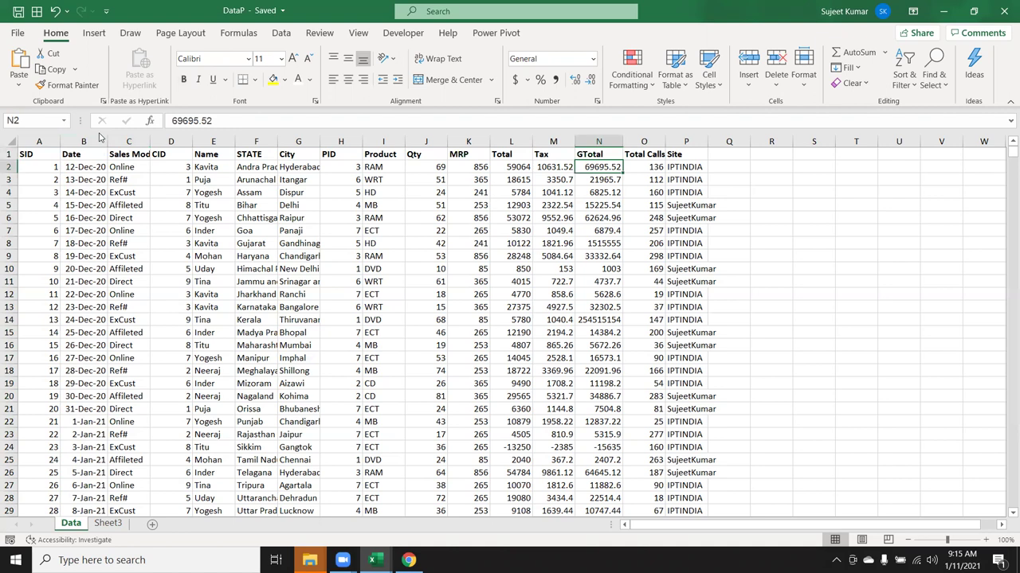
{"action": "key", "text": "Left"}
{"action": "key", "text": "Left"}
{"action": "key", "text": "Left"}
{"action": "key", "text": "Left"}
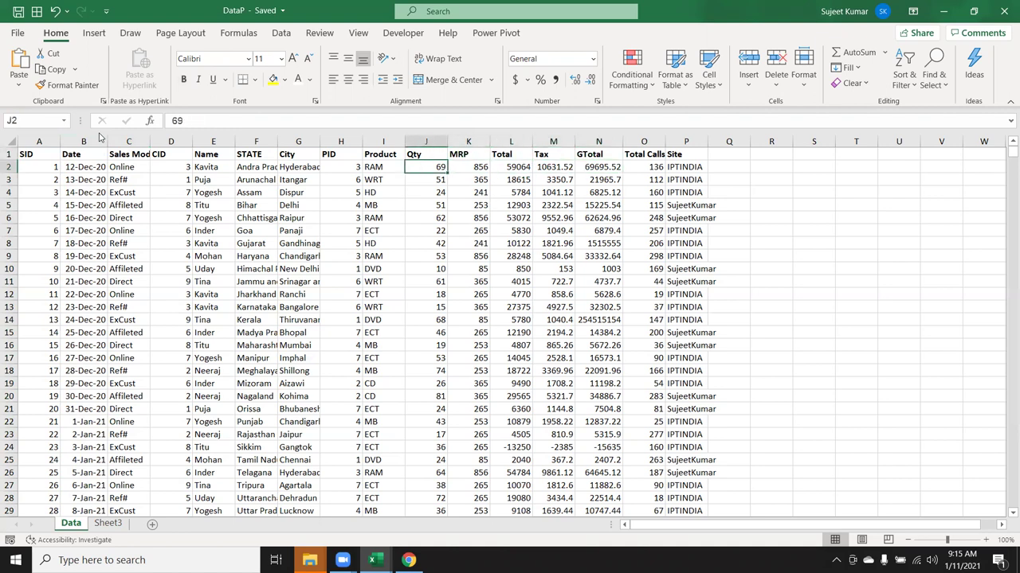
{"action": "key", "text": "Right"}
{"action": "key", "text": "Right"}
{"action": "key", "text": "Right"}
{"action": "key", "text": "Right"}
{"action": "key", "text": "Right"}
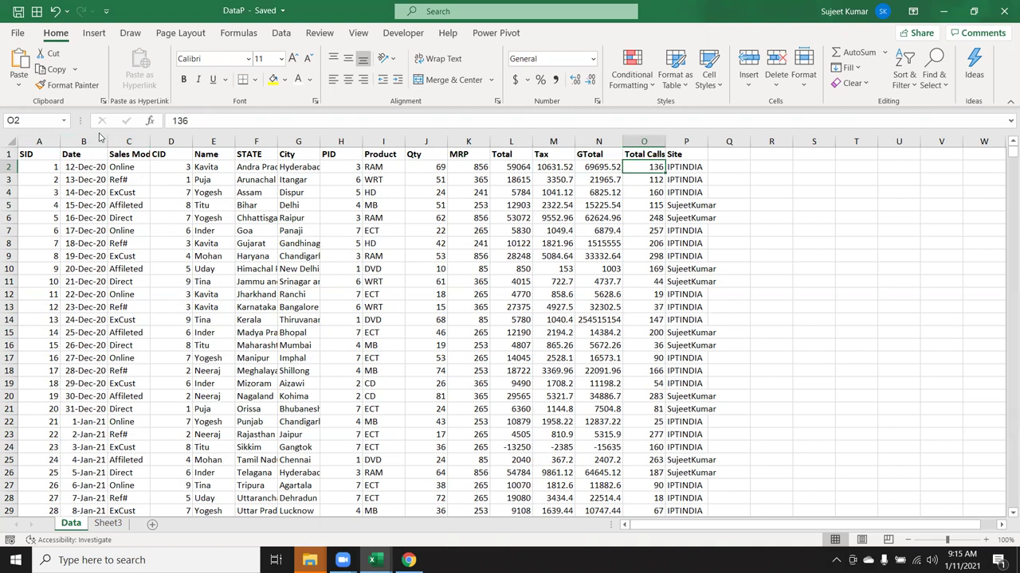
{"action": "key", "text": "Right"}
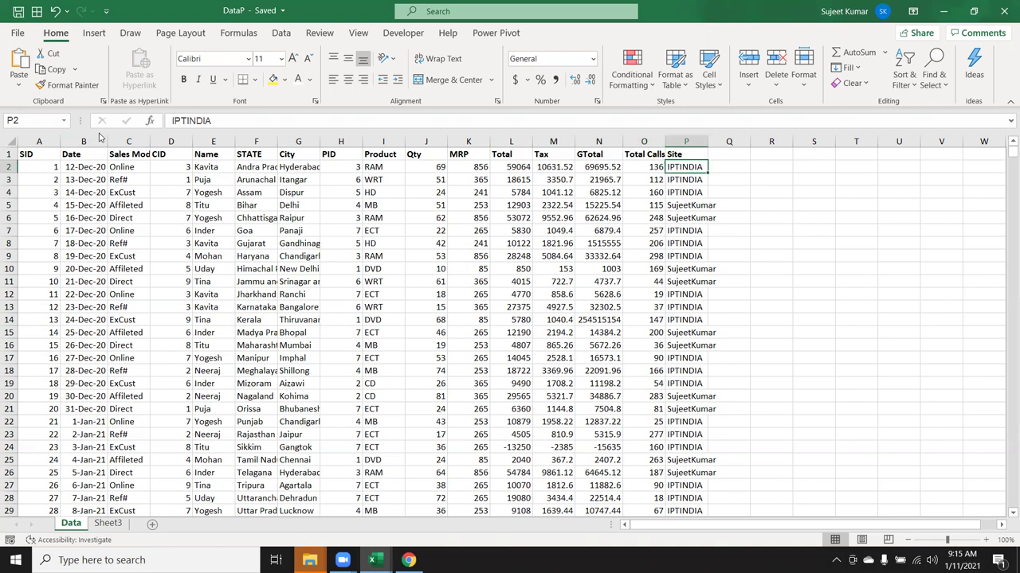
{"action": "key", "text": "Home"}
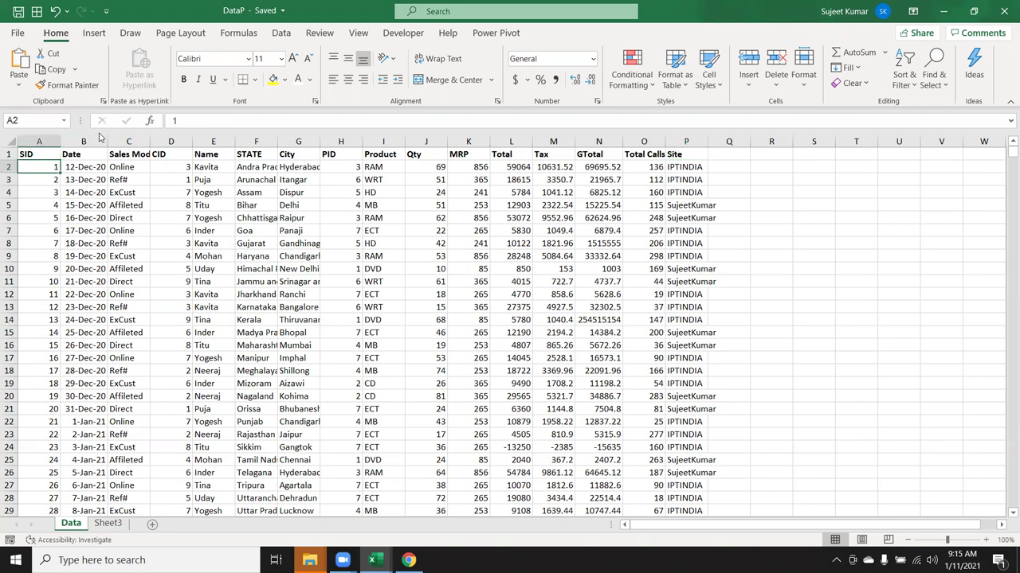
{"action": "key", "text": "Up"}
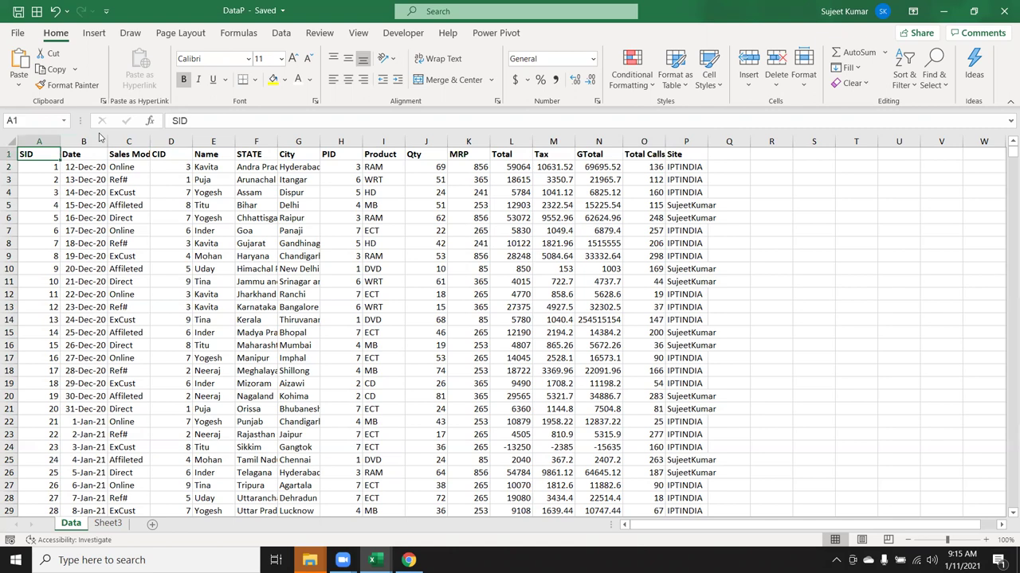
{"action": "key", "text": "ctrl+shift+Right"}
{"action": "key", "text": "ctrl+Right"}
{"action": "key", "text": "ctrl+Left"}
{"action": "key", "text": "ctrl+shift+Right"}
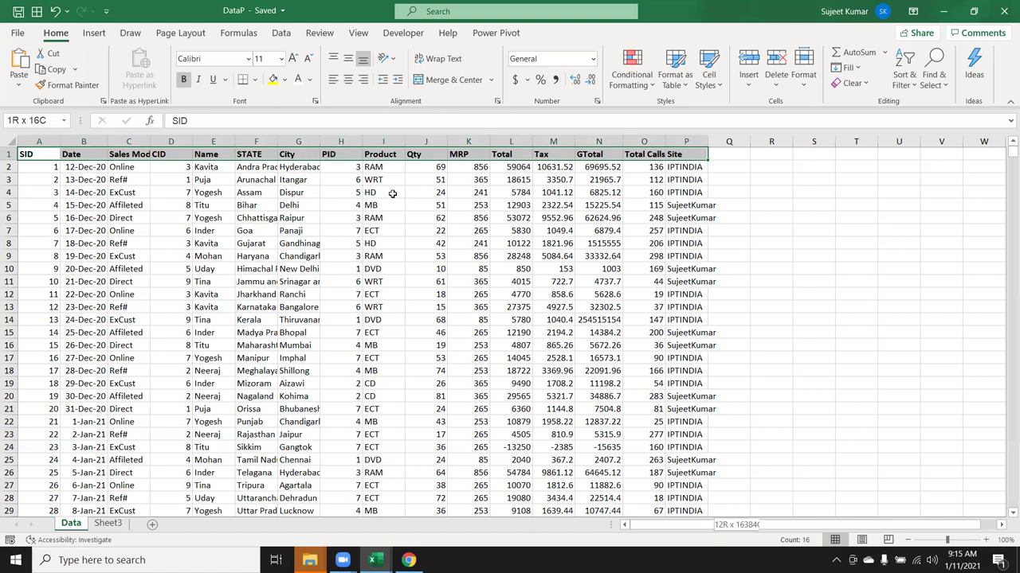
{"action": "key", "text": "ctrl+shift+Down"}
{"action": "key", "text": "ctrl+Home"}
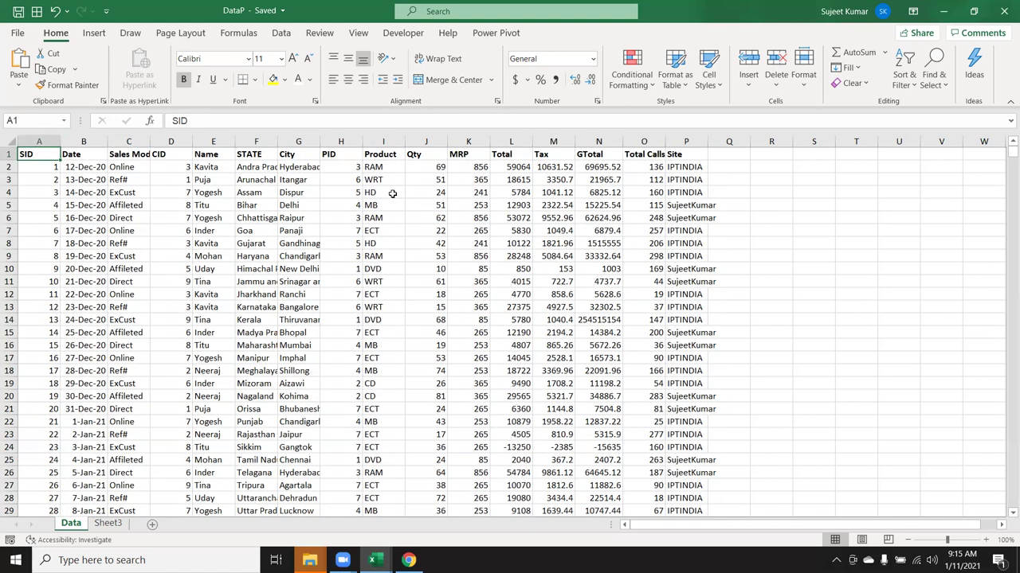
{"action": "key", "text": "Down"}
{"action": "key", "text": "Down"}
{"action": "key", "text": "Down"}
{"action": "key", "text": "Down"}
{"action": "key", "text": "Down"}
{"action": "key", "text": "Down"}
{"action": "key", "text": "Down"}
{"action": "key", "text": "shift+space"}
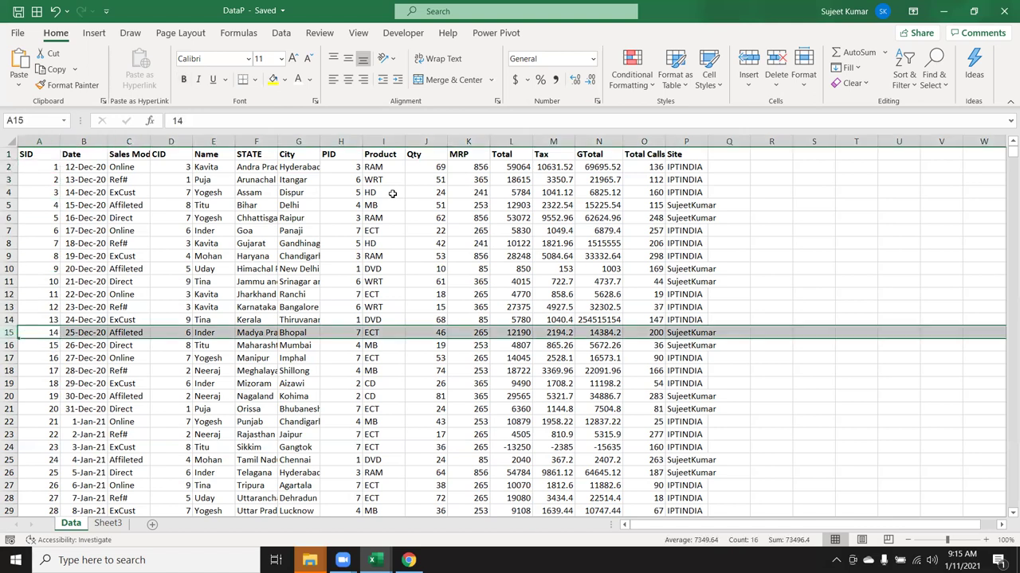
{"action": "key", "text": "ctrl+shift+plus"}
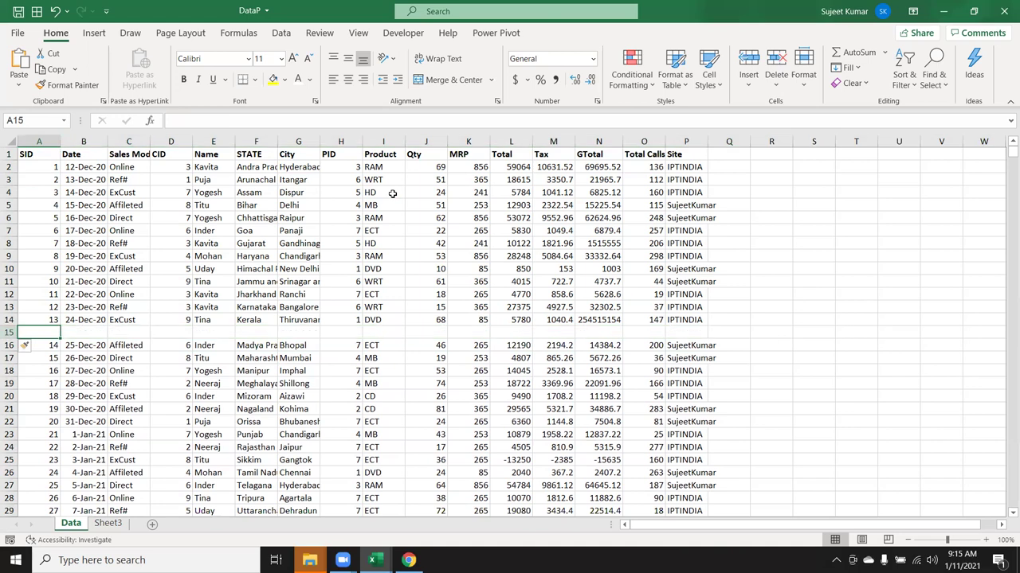
{"action": "key", "text": "Right"}
{"action": "key", "text": "Right"}
{"action": "key", "text": "Right"}
{"action": "key", "text": "Right"}
{"action": "key", "text": "Right"}
{"action": "key", "text": "Right"}
{"action": "key", "text": "Right"}
{"action": "key", "text": "Right"}
{"action": "key", "text": "Right"}
{"action": "key", "text": "Right"}
{"action": "key", "text": "Right"}
{"action": "key", "text": "Right"}
{"action": "key", "text": "Right"}
{"action": "key", "text": "Right"}
{"action": "key", "text": "Right"}
{"action": "key", "text": "Right"}
{"action": "key", "text": "Home"}
{"action": "key", "text": "Up"}
{"action": "key", "text": "ctrl+Up"}
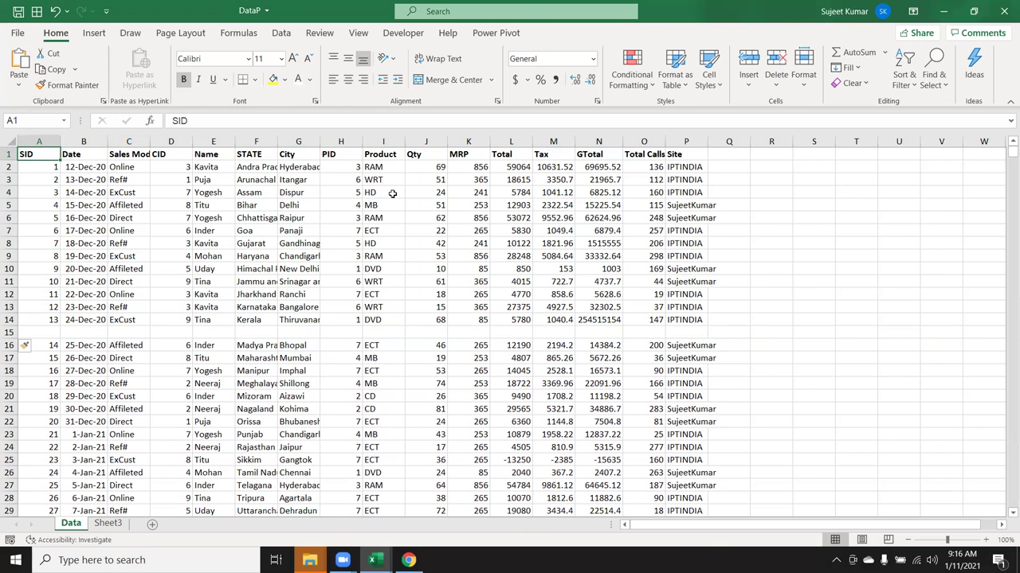
{"action": "key", "text": "ctrl+a"}
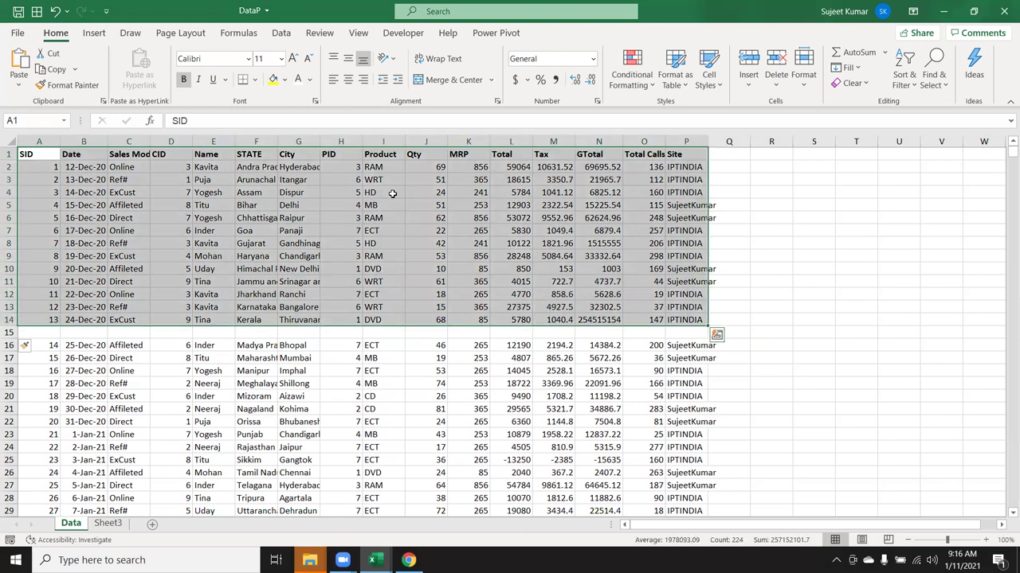
{"action": "key", "text": "Down"}
{"action": "key", "text": "Down"}
{"action": "key", "text": "Down"}
{"action": "key", "text": "Down"}
{"action": "key", "text": "ctrl+Down"}
{"action": "key", "text": "ctrl+Down"}
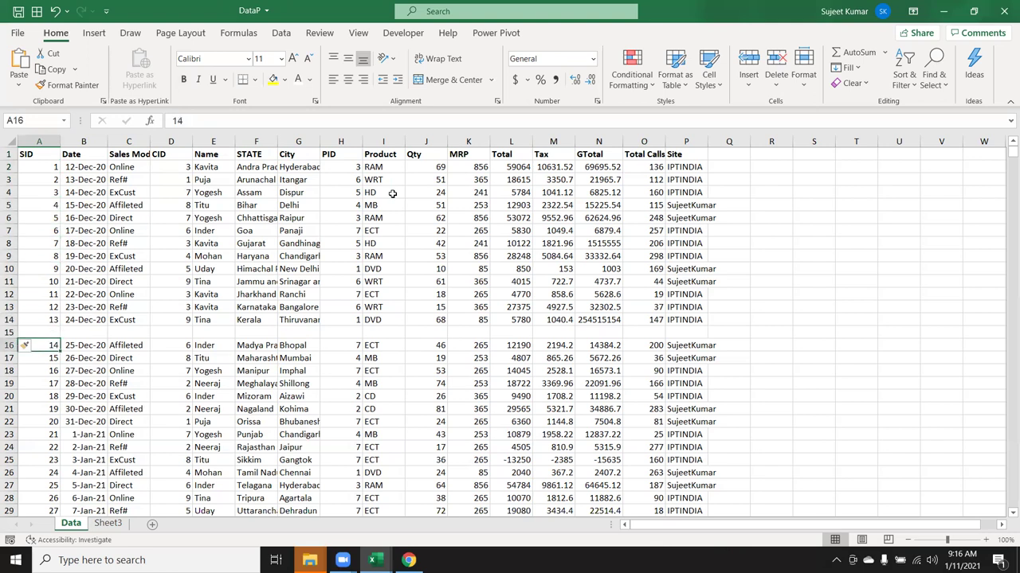
{"action": "key", "text": "Up"}
{"action": "key", "text": "shift+space"}
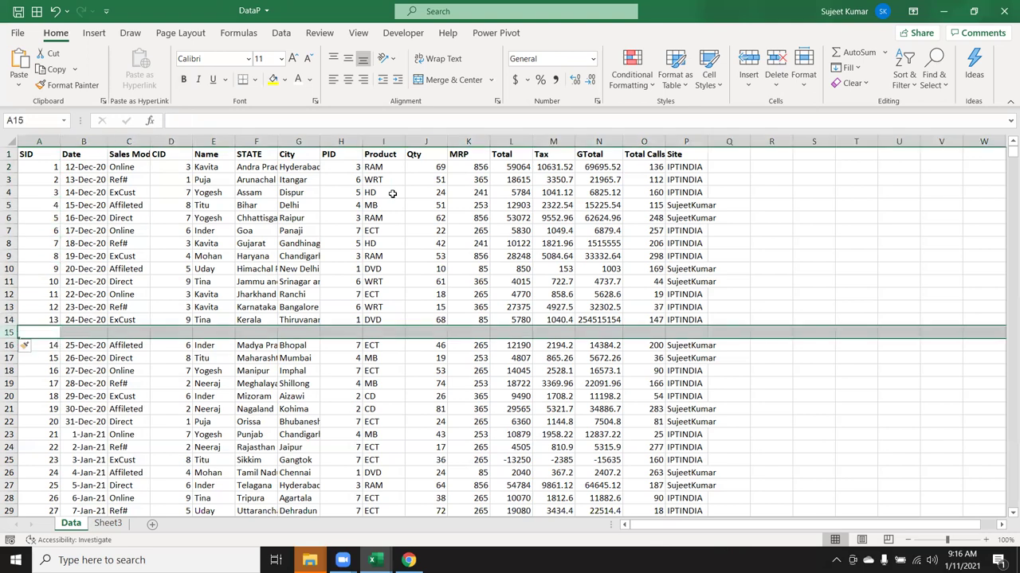
{"action": "key", "text": "ctrl+minus"}
{"action": "key", "text": "ctrl+Home"}
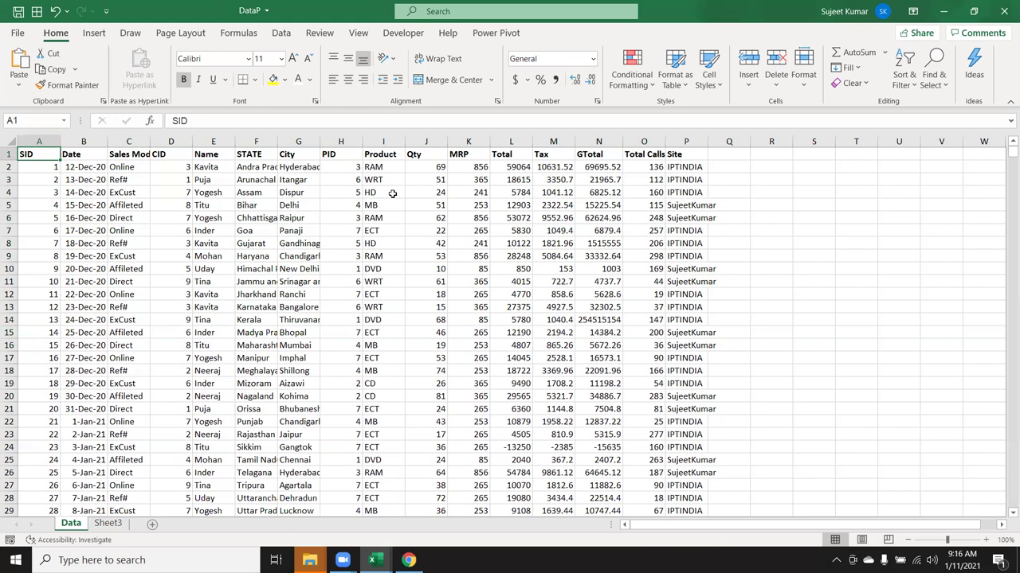
{"action": "key", "text": "Right"}
{"action": "key", "text": "Right"}
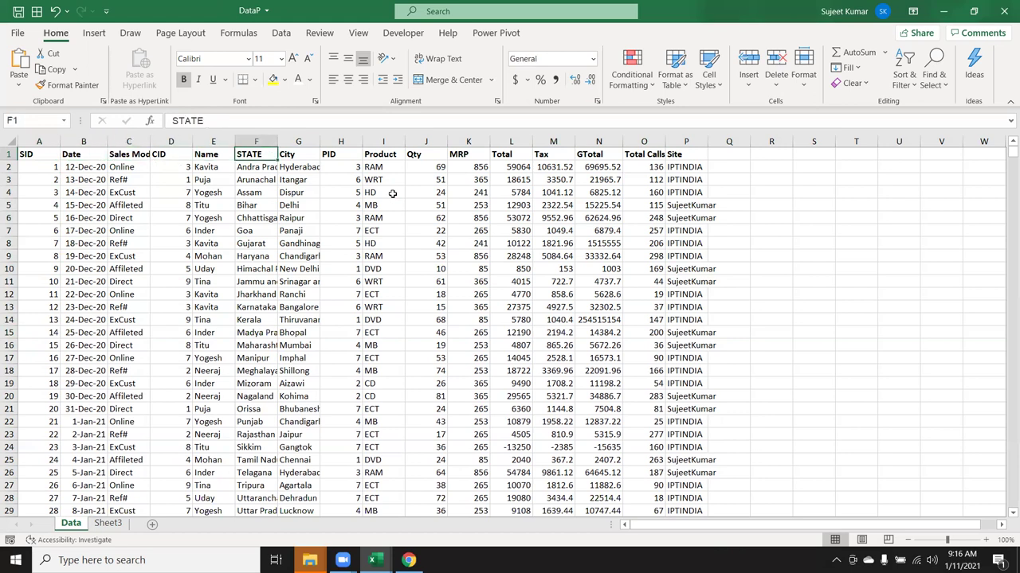
{"action": "key", "text": "Left"}
{"action": "key", "text": "Home"}
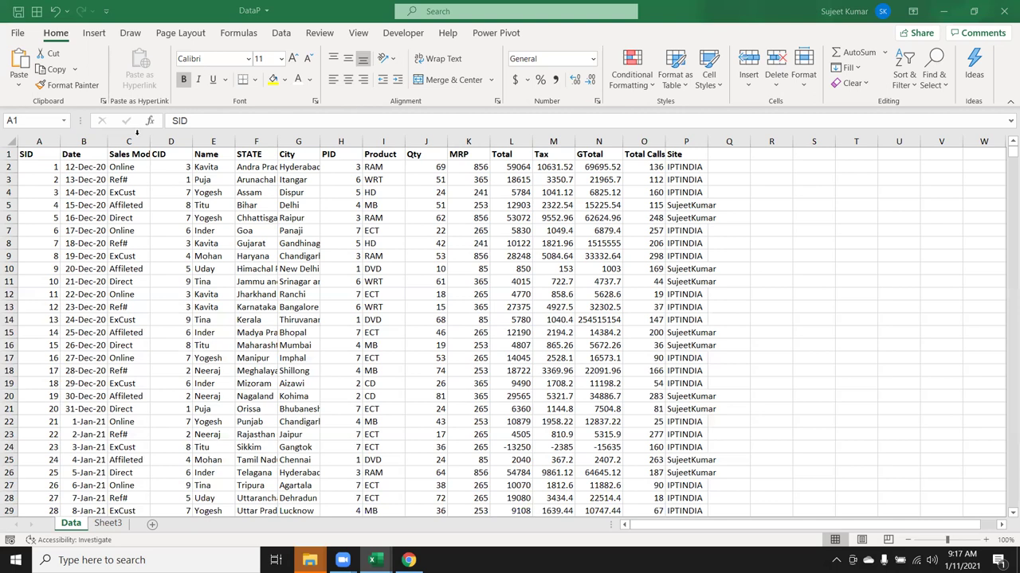
Step: Select the full sales data range A1:P3914
{"action": "key", "text": "ctrl+Right"}
{"action": "key", "text": "ctrl+Left"}
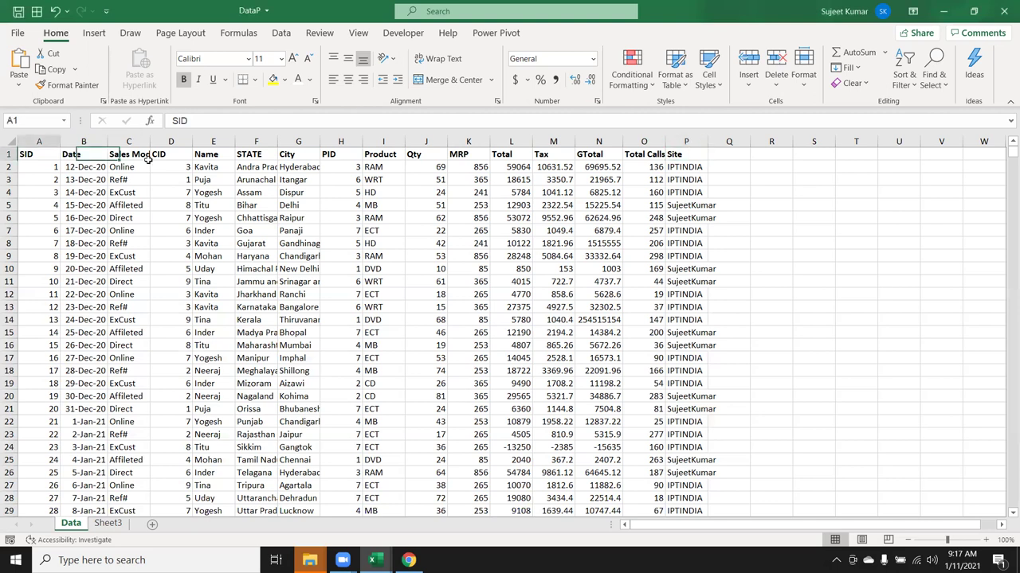
{"action": "key", "text": "ctrl+shift+Right"}
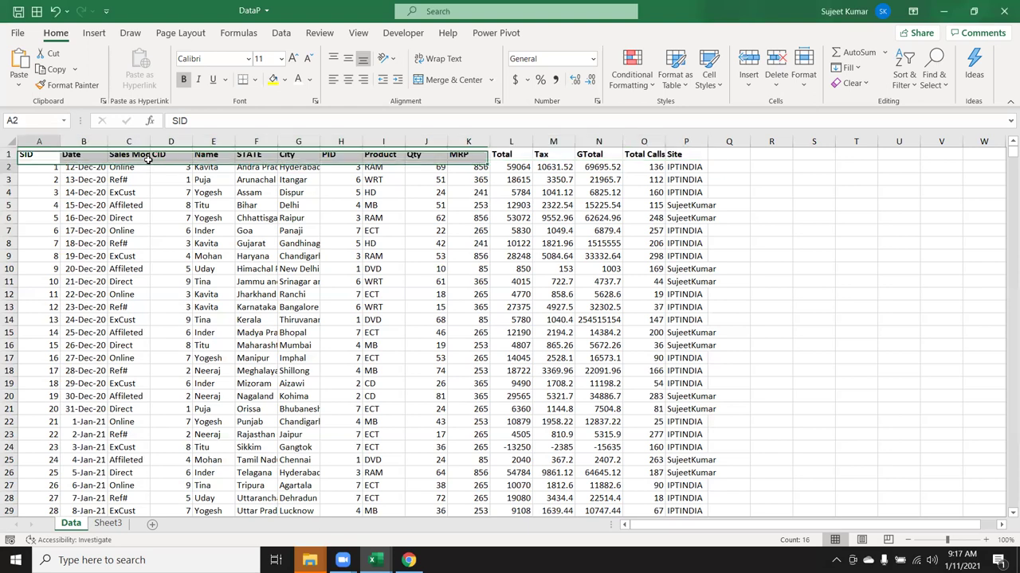
{"action": "key", "text": "Down"}
{"action": "key", "text": "Up"}
{"action": "key", "text": "ctrl+Right"}
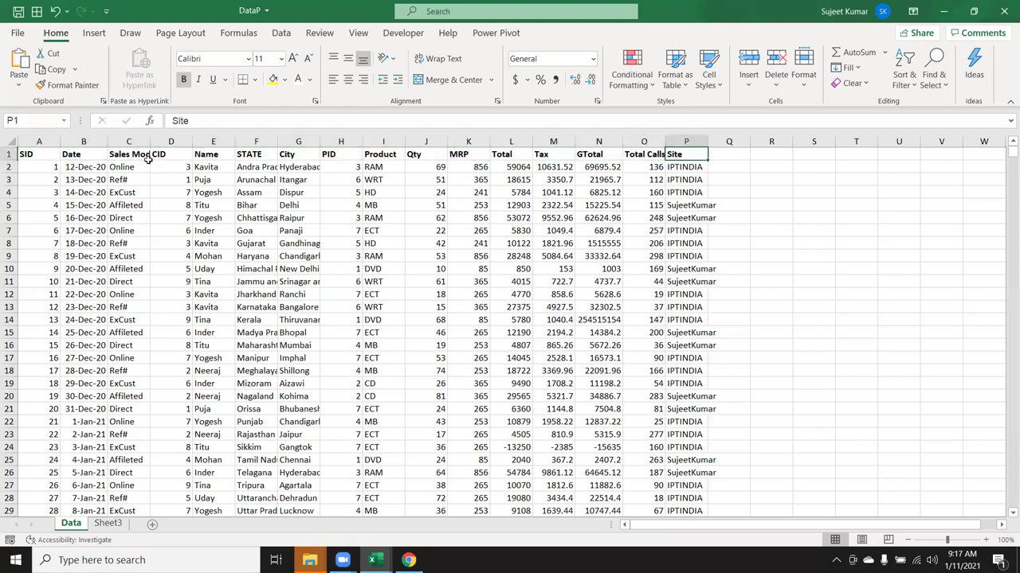
{"action": "key", "text": "Left"}
{"action": "key", "text": "Left"}
{"action": "key", "text": "Left"}
{"action": "key", "text": "Left"}
{"action": "key", "text": "Left"}
{"action": "key", "text": "Left"}
{"action": "key", "text": "Left"}
{"action": "key", "text": "Left"}
{"action": "key", "text": "ctrl+shift+Right"}
{"action": "key", "text": "ctrl+shift+Down"}
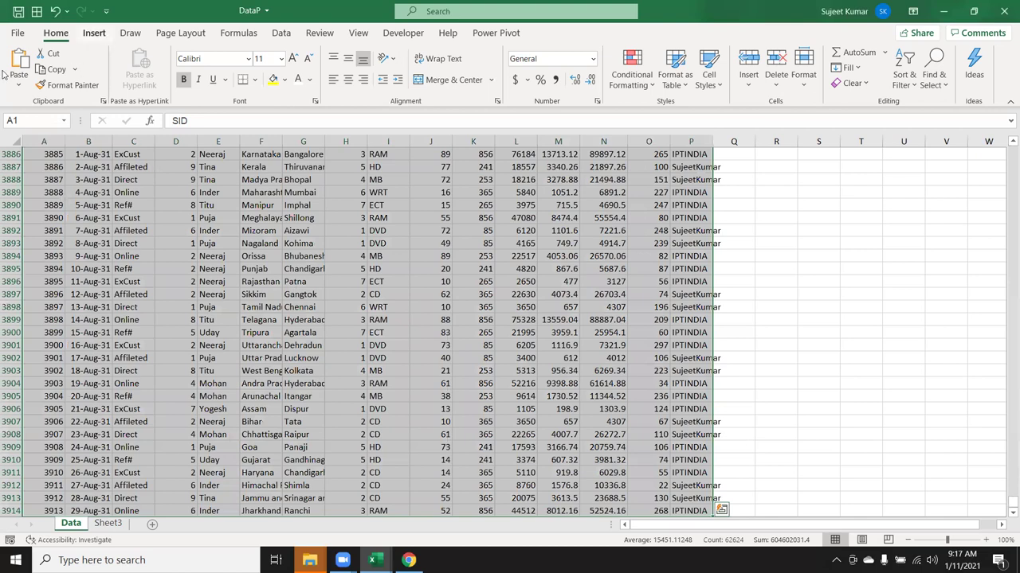
Step: Insert a PivotTable from the selection on a new worksheet, Sheet1
{"action": "left_click", "coordinate": [94, 32]}
{"action": "left_click", "coordinate": [24, 64]}
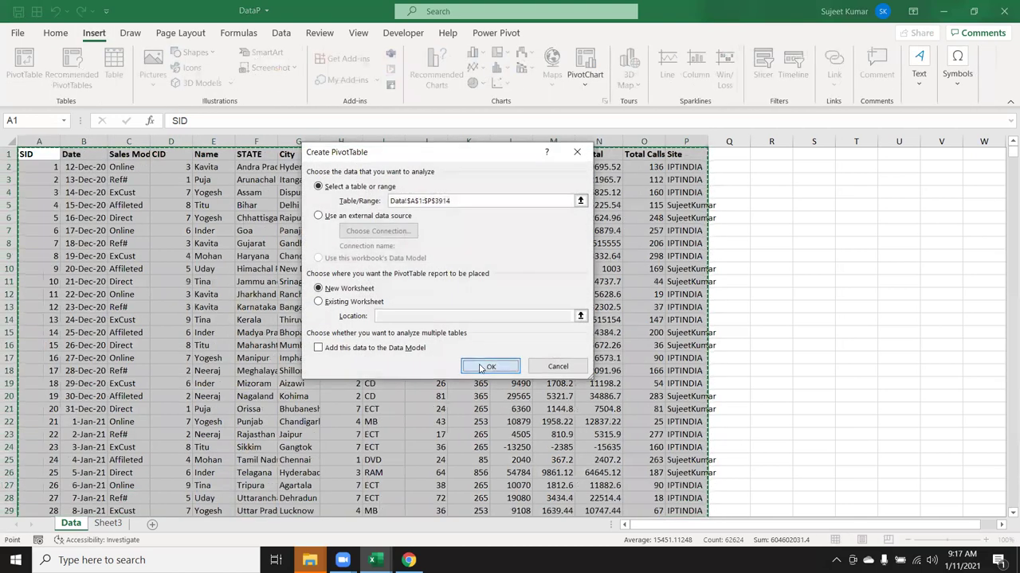
{"action": "left_click", "coordinate": [481, 368]}
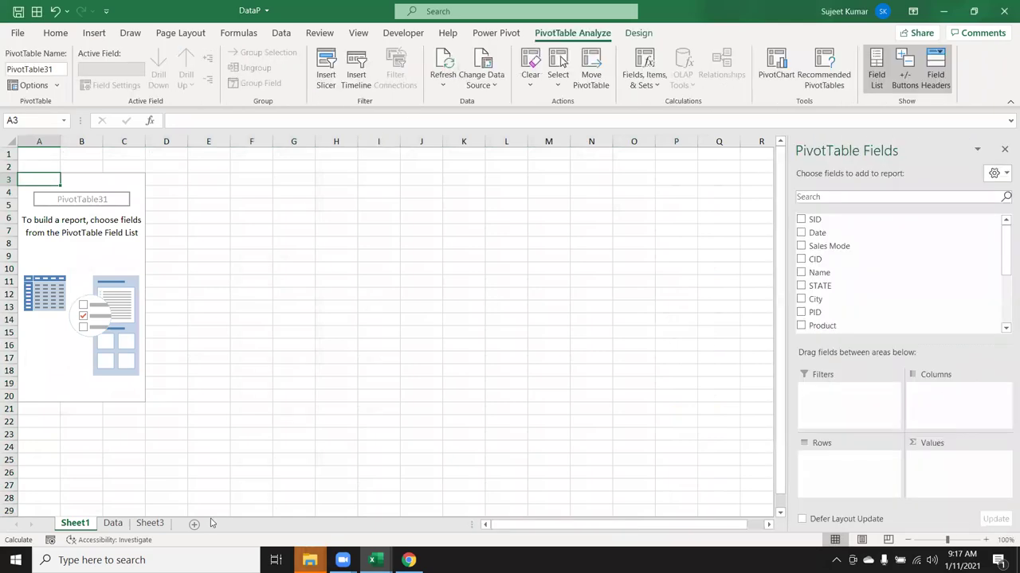
{"action": "left_click", "coordinate": [113, 524]}
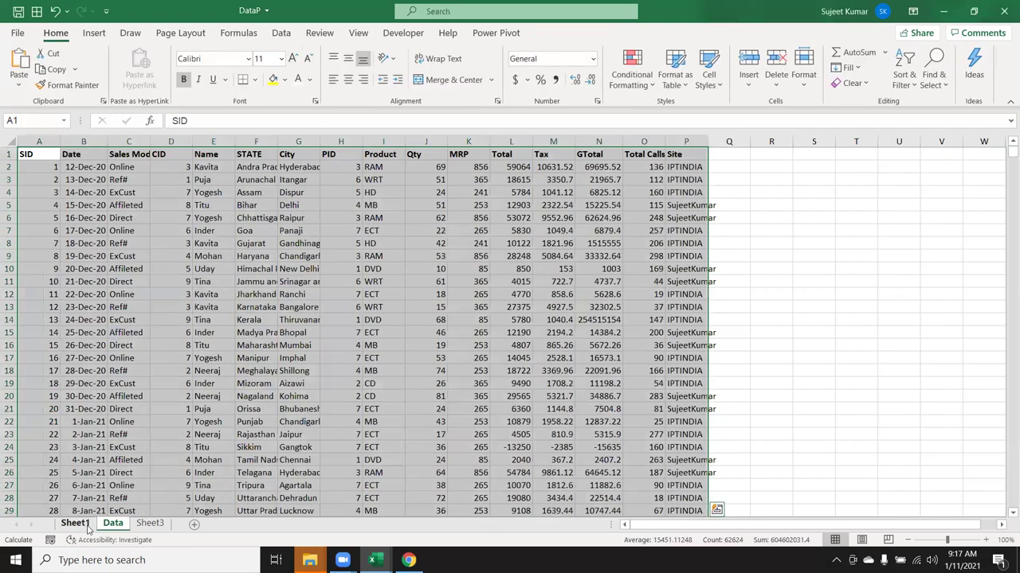
{"action": "left_click", "coordinate": [84, 526]}
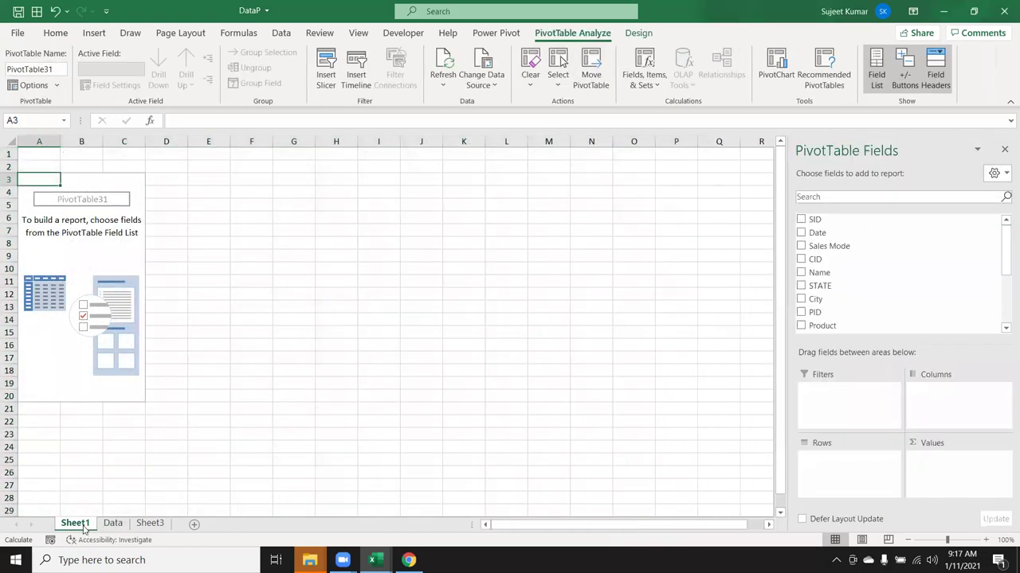
{"action": "scroll", "coordinate": [990, 264], "scroll_direction": "down", "scroll_amount": 3}
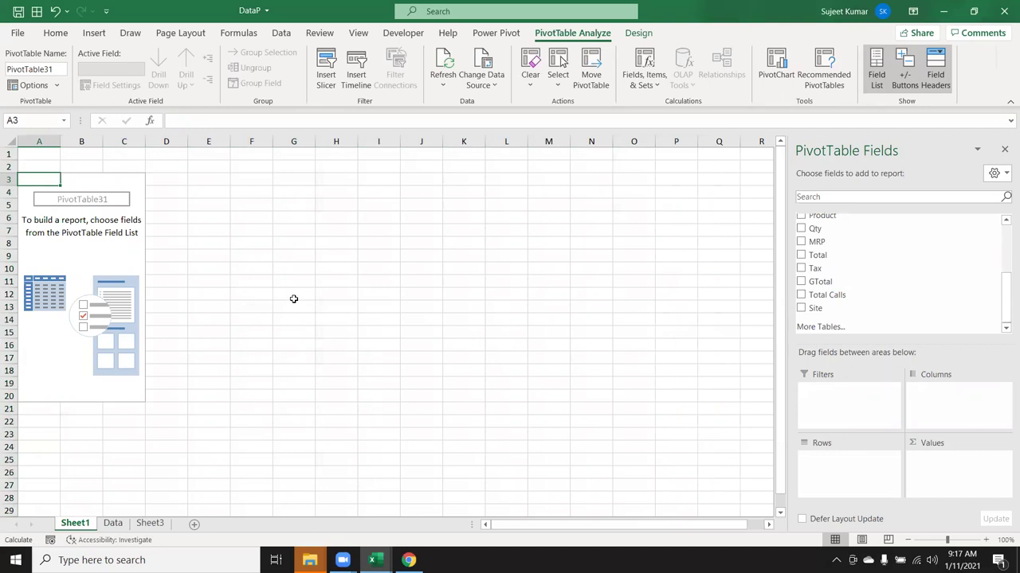
{"action": "scroll", "coordinate": [944, 307], "scroll_direction": "up", "scroll_amount": 2}
{"action": "scroll", "coordinate": [945, 307], "scroll_direction": "up", "scroll_amount": 1}
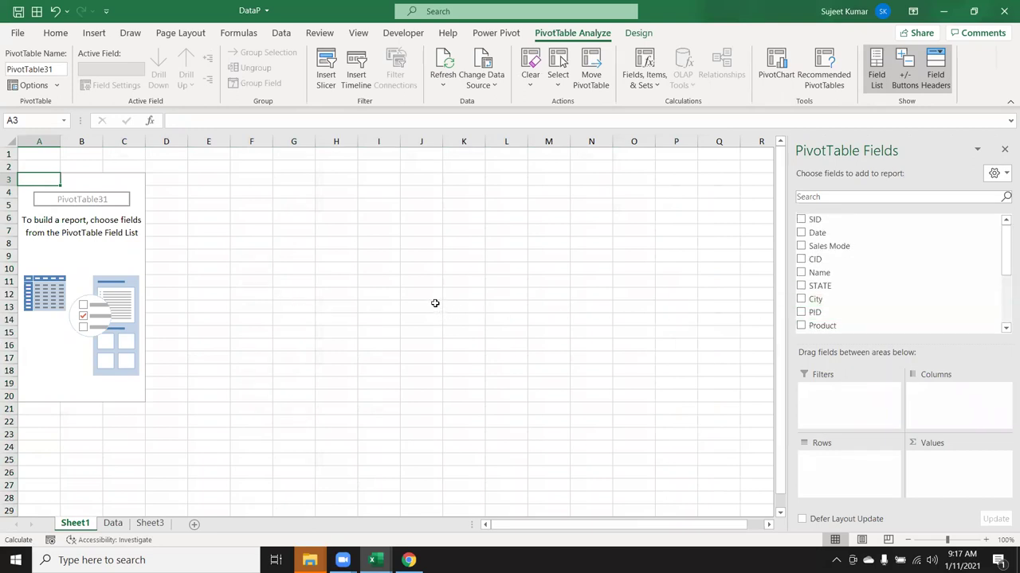
{"action": "left_click", "coordinate": [349, 329]}
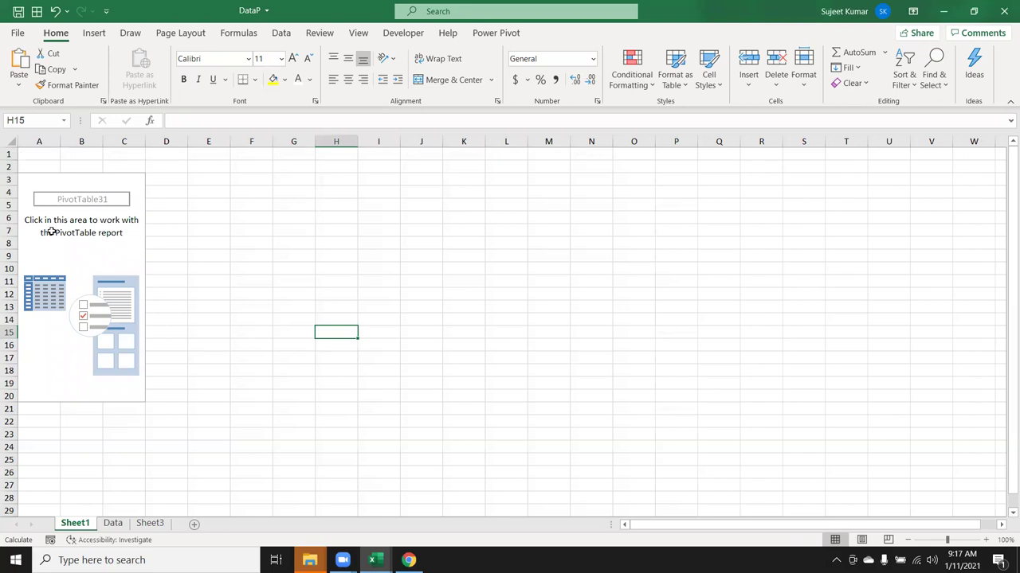
{"action": "left_click", "coordinate": [51, 230]}
{"action": "scroll", "coordinate": [900, 263], "scroll_direction": "down", "scroll_amount": 1}
{"action": "scroll", "coordinate": [900, 262], "scroll_direction": "down", "scroll_amount": 1}
{"action": "scroll", "coordinate": [928, 313], "scroll_direction": "up", "scroll_amount": 2}
{"action": "scroll", "coordinate": [928, 314], "scroll_direction": "up", "scroll_amount": 1}
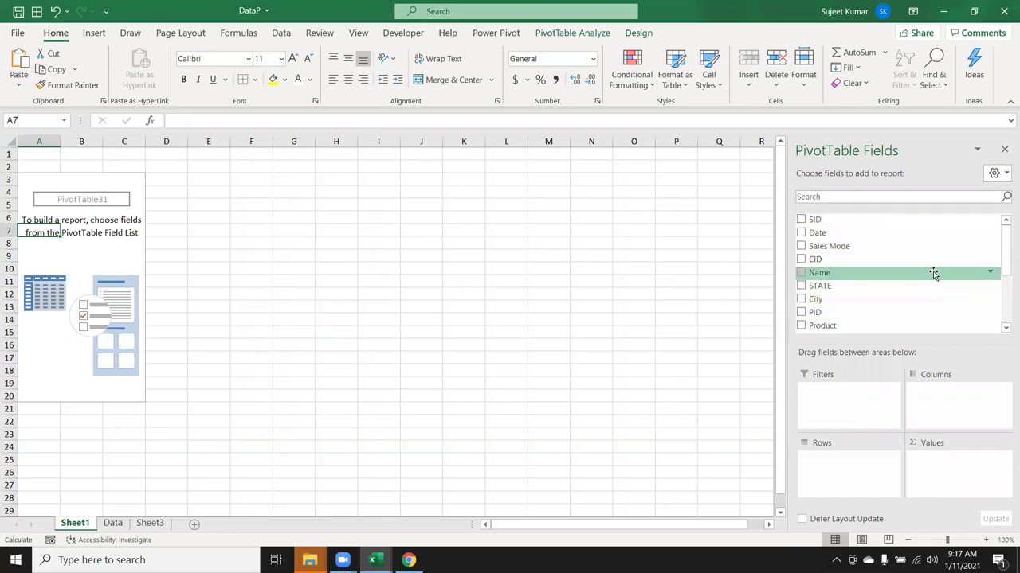
{"action": "left_click", "coordinate": [112, 523]}
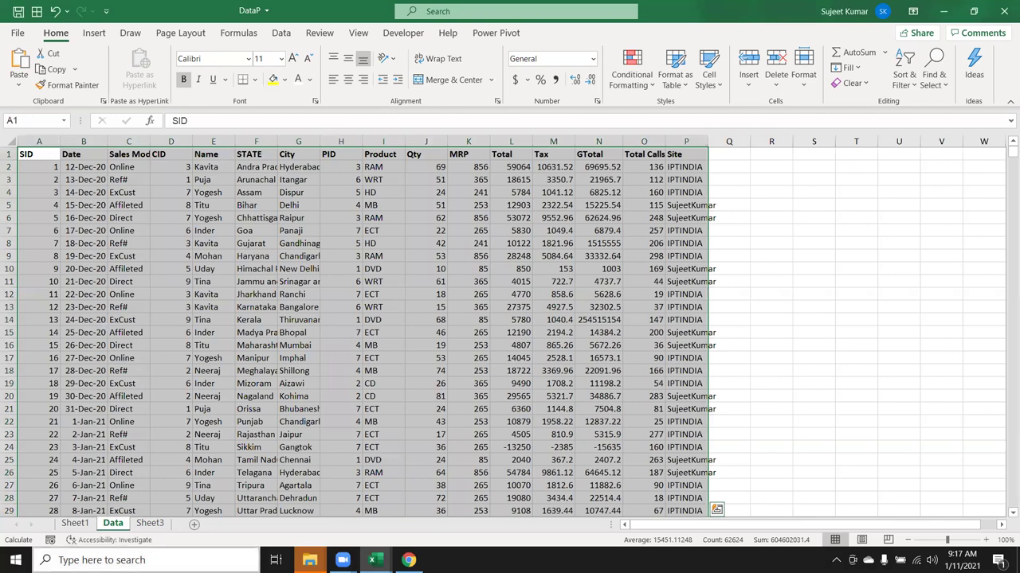
{"action": "left_click", "coordinate": [80, 525]}
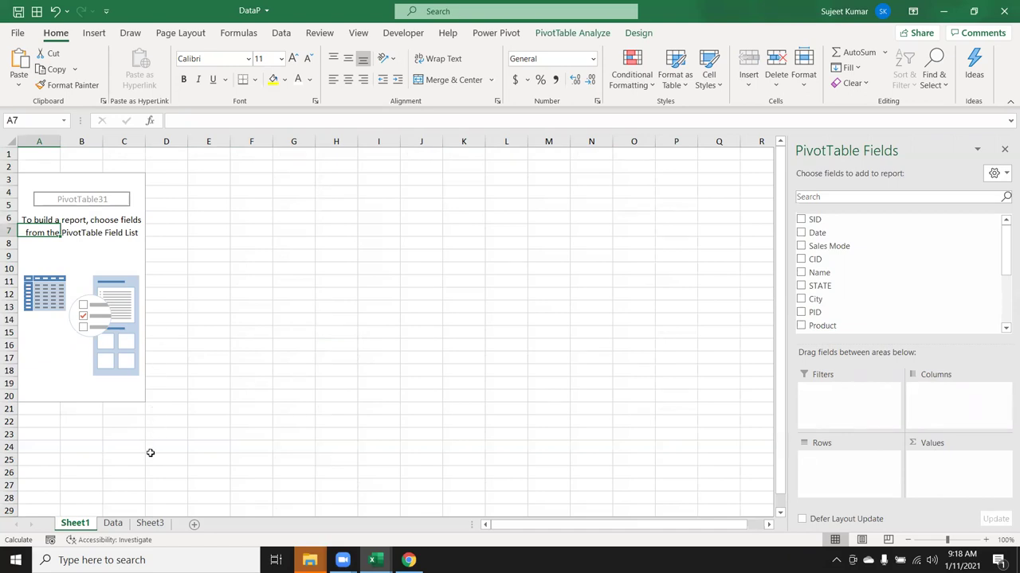
Step: Review the Sales Mode and Qty columns on the Data sheet
{"action": "left_click", "coordinate": [112, 524]}
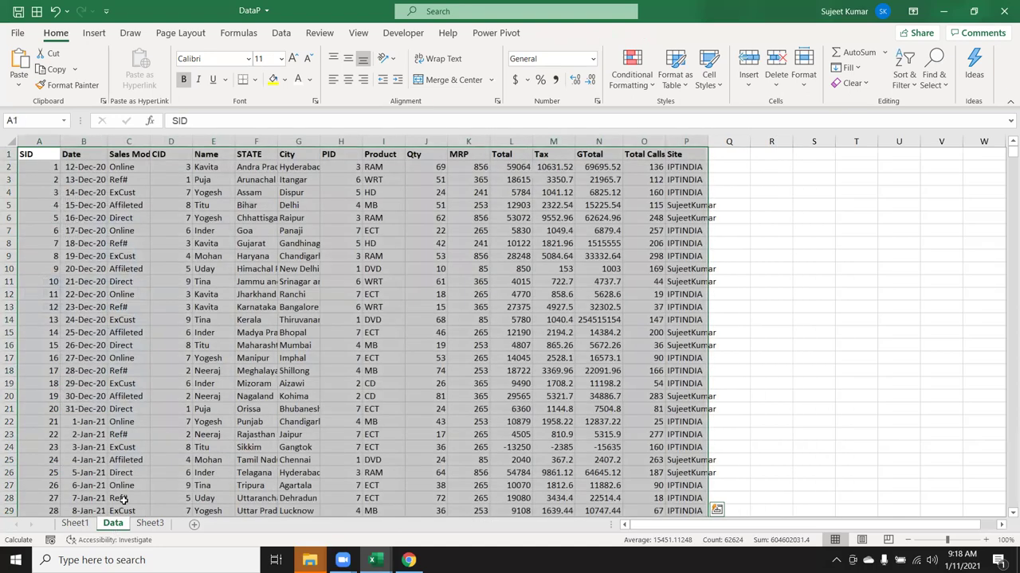
{"action": "left_click", "coordinate": [128, 142]}
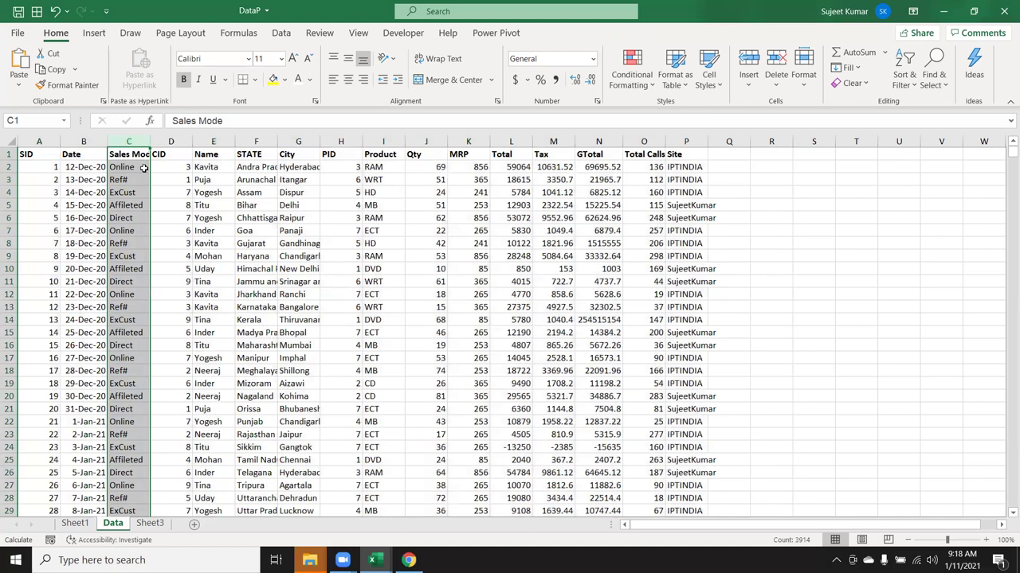
{"action": "left_click", "coordinate": [424, 141]}
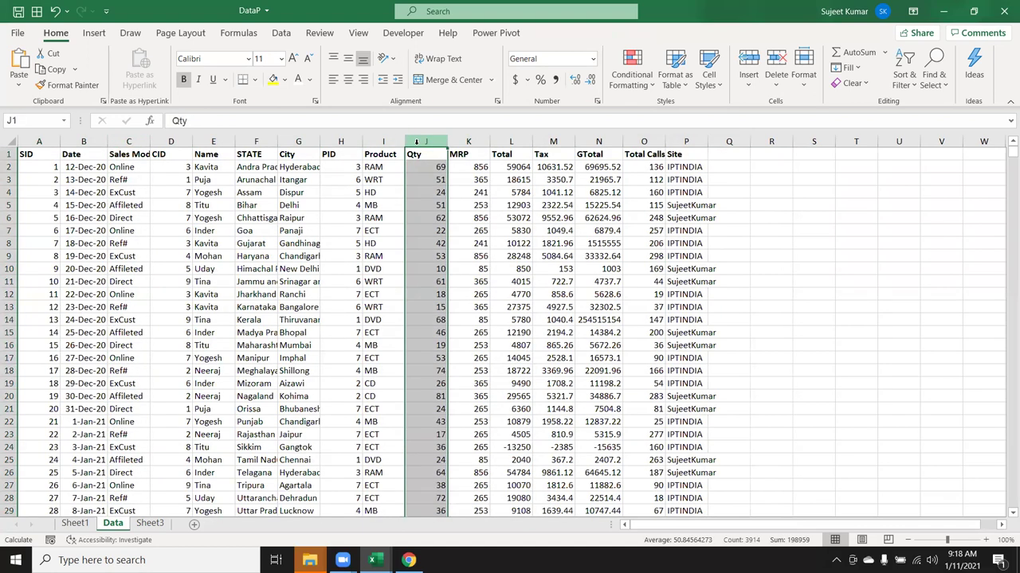
{"action": "left_click", "coordinate": [86, 524]}
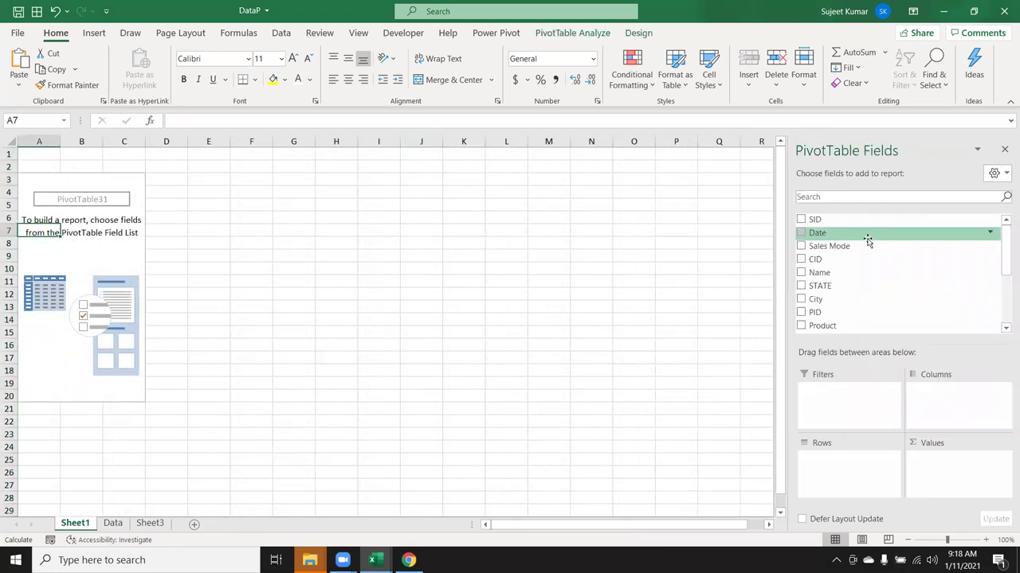
Step: Add Sales Mode to the Rows, checking the five labels against the Data sheet values
{"action": "mouse_move", "coordinate": [858, 246]}
{"action": "left_mouse_down"}
{"action": "mouse_move", "coordinate": [901, 487]}
{"action": "mouse_move", "coordinate": [855, 465]}
{"action": "left_mouse_up"}
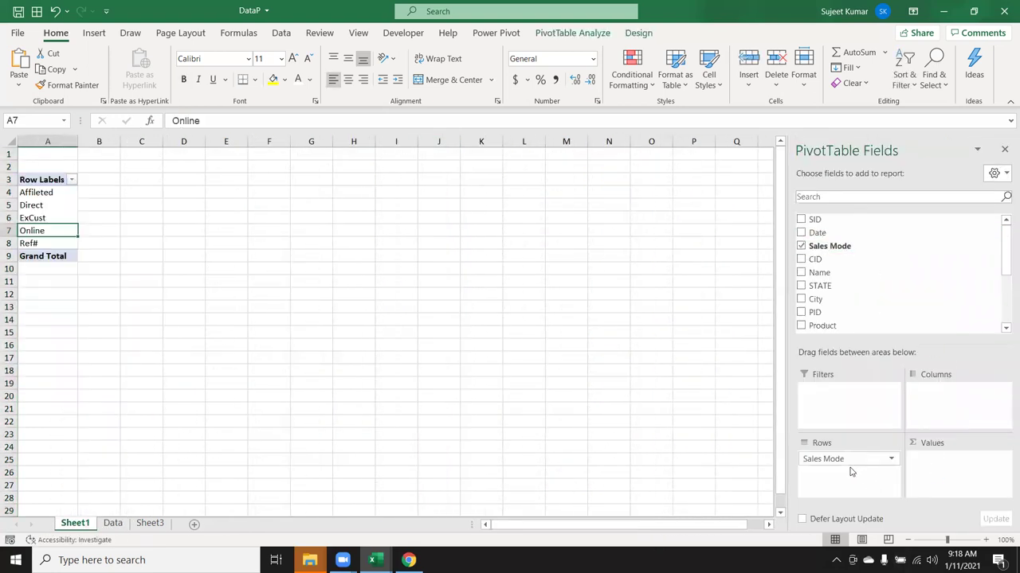
{"action": "left_click_drag", "start_coordinate": [47, 195], "coordinate": [52, 238]}
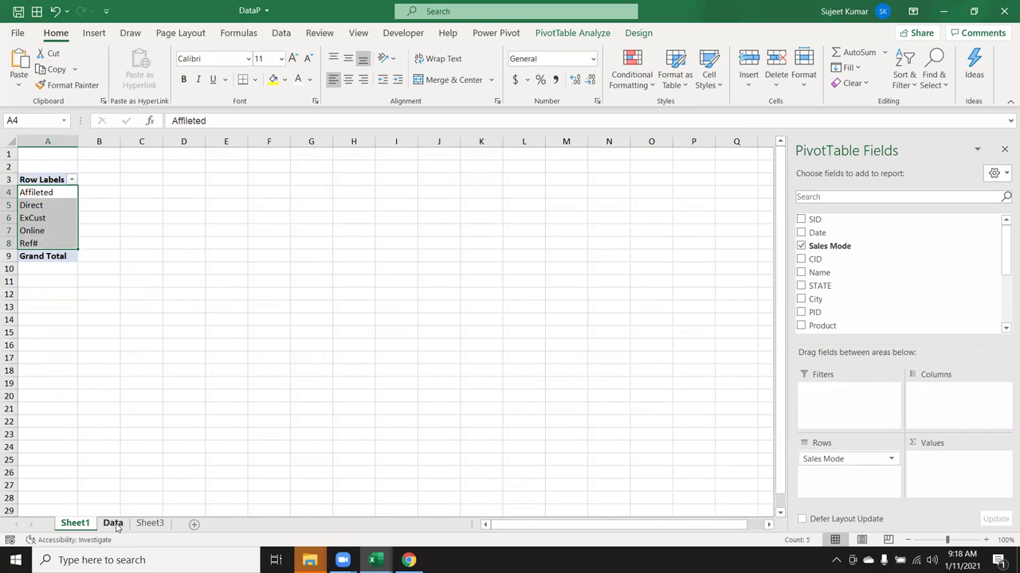
{"action": "left_click", "coordinate": [113, 524]}
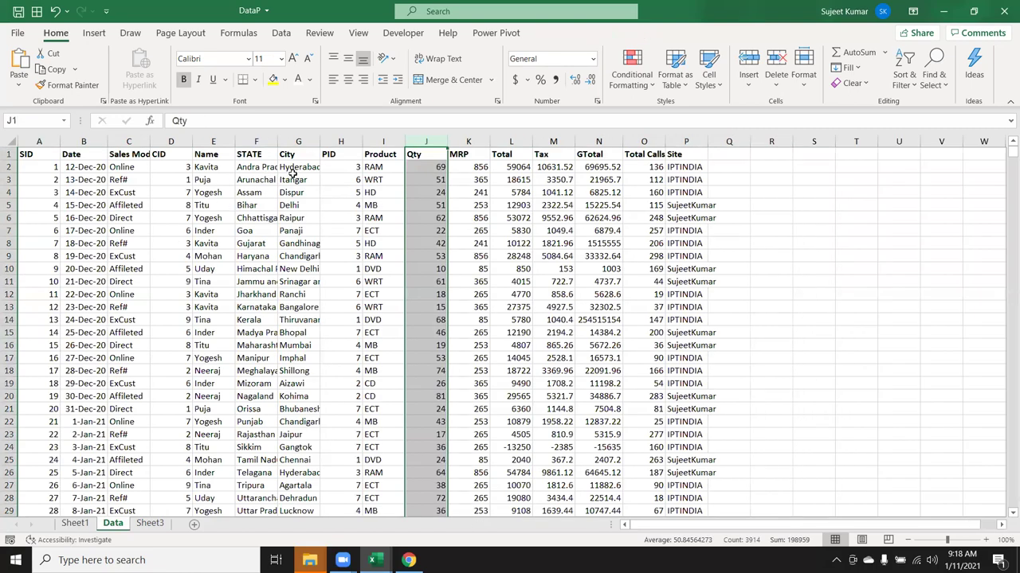
{"action": "left_click_drag", "start_coordinate": [127, 169], "coordinate": [144, 333]}
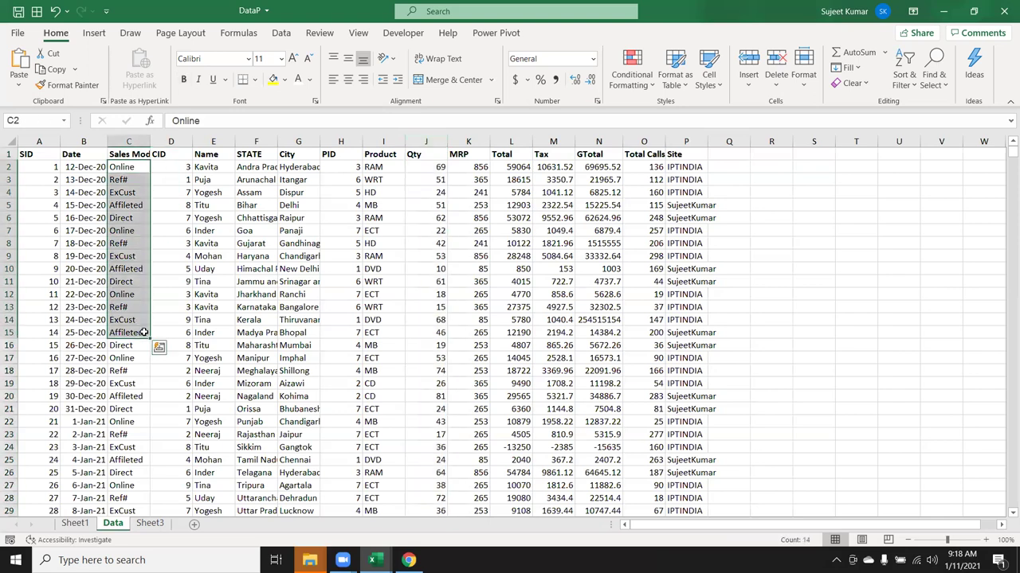
{"action": "left_click", "coordinate": [76, 524]}
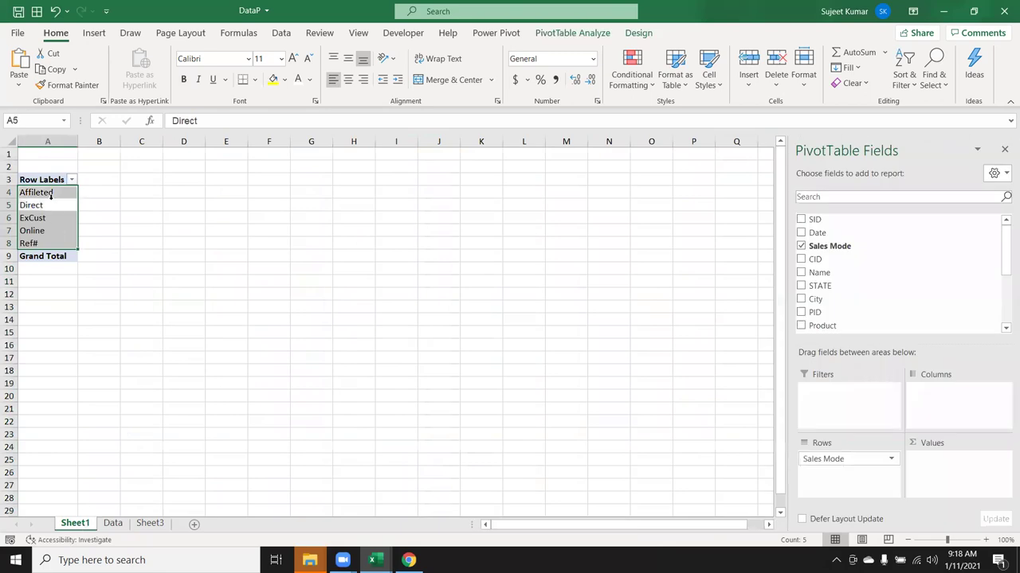
{"action": "left_click_drag", "start_coordinate": [50, 195], "coordinate": [50, 242]}
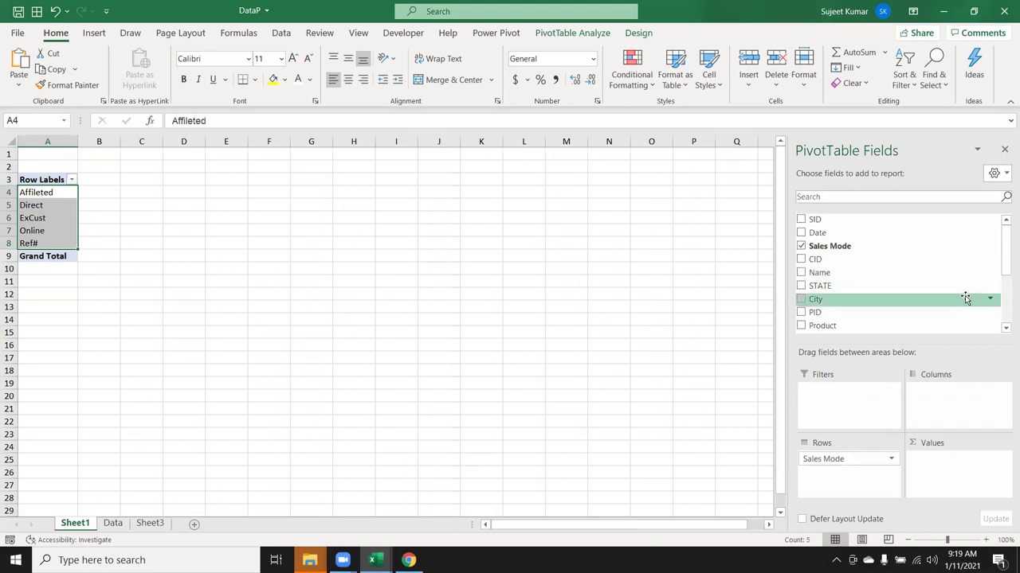
Step: Add Sum of Qty to the values, from Affileted 41249 to Ref# 42554
{"action": "scroll", "coordinate": [963, 299], "scroll_direction": "down", "scroll_amount": 1}
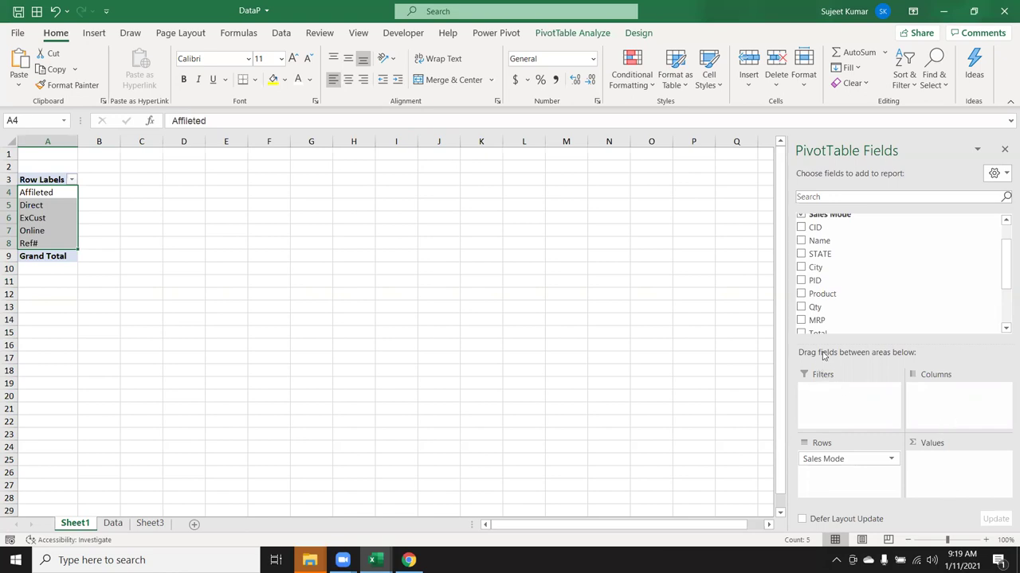
{"action": "left_click_drag", "start_coordinate": [824, 313], "coordinate": [958, 477]}
{"action": "left_click_drag", "start_coordinate": [957, 476], "coordinate": [943, 464]}
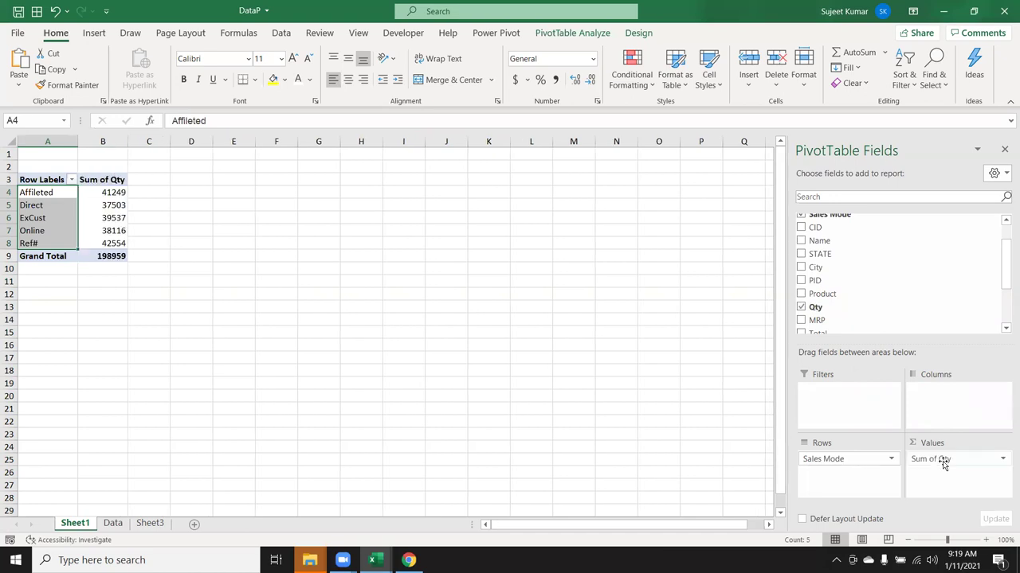
{"action": "left_click_drag", "start_coordinate": [104, 205], "coordinate": [103, 223]}
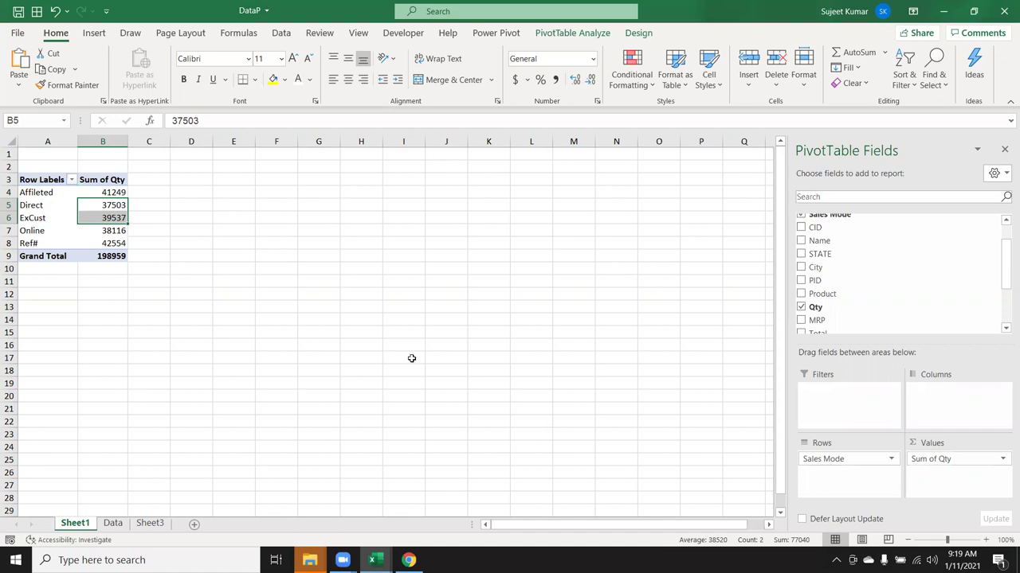
{"action": "left_click", "coordinate": [1004, 460]}
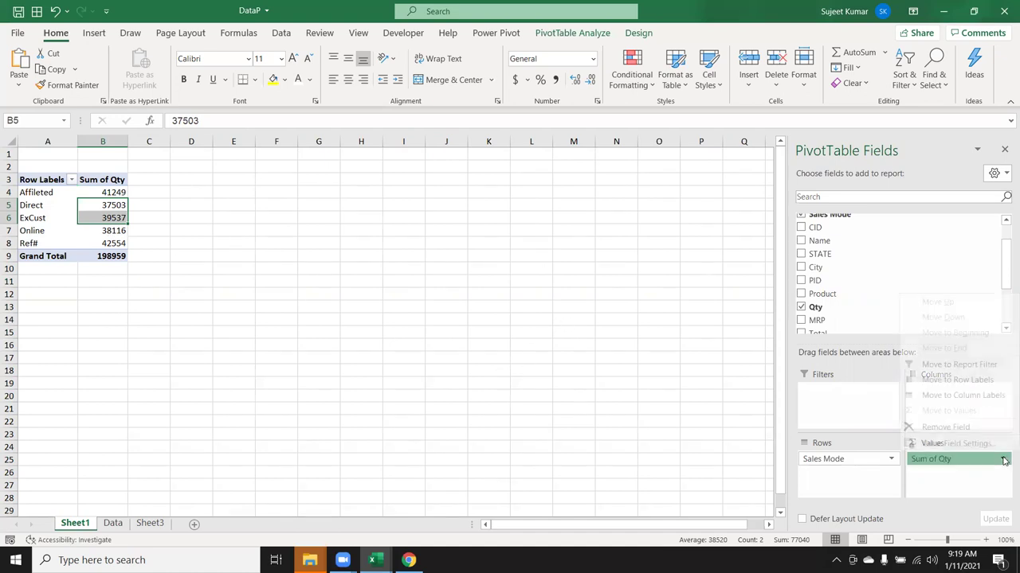
{"action": "left_click", "coordinate": [989, 450]}
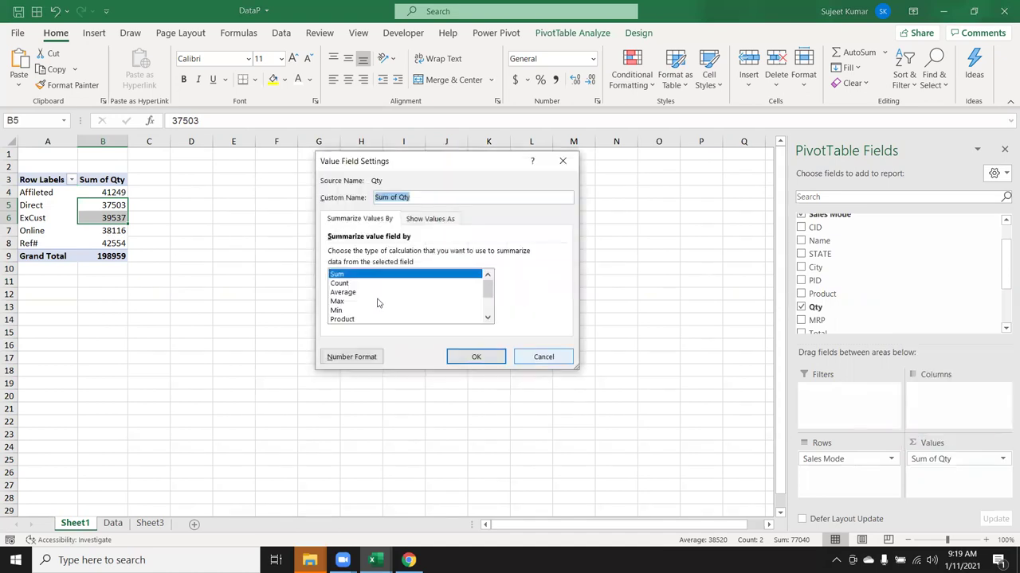
{"action": "left_click", "coordinate": [353, 283]}
{"action": "left_click", "coordinate": [353, 276]}
{"action": "left_click", "coordinate": [349, 283]}
{"action": "left_click", "coordinate": [352, 292]}
{"action": "left_click", "coordinate": [348, 302]}
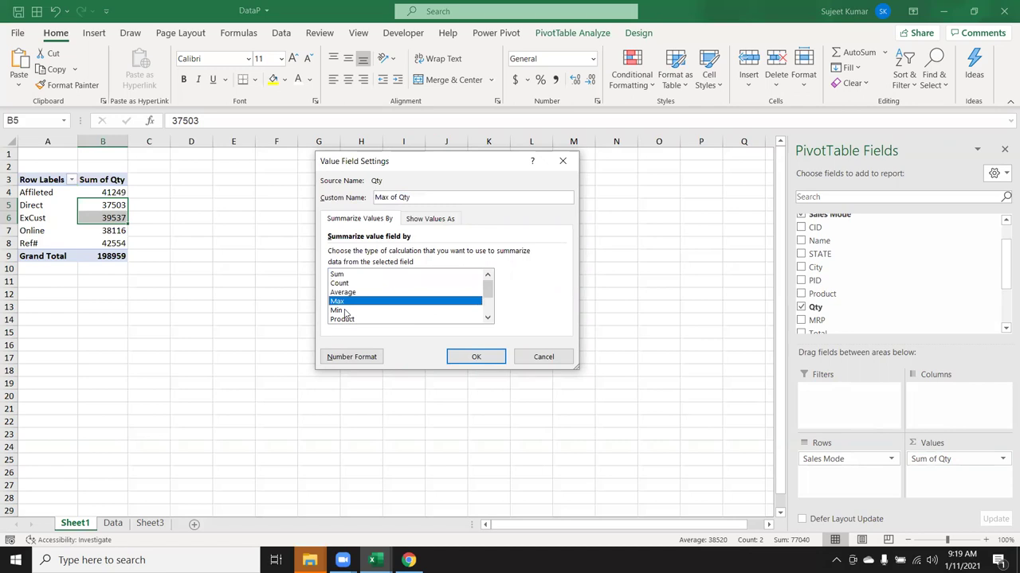
{"action": "left_click", "coordinate": [347, 310]}
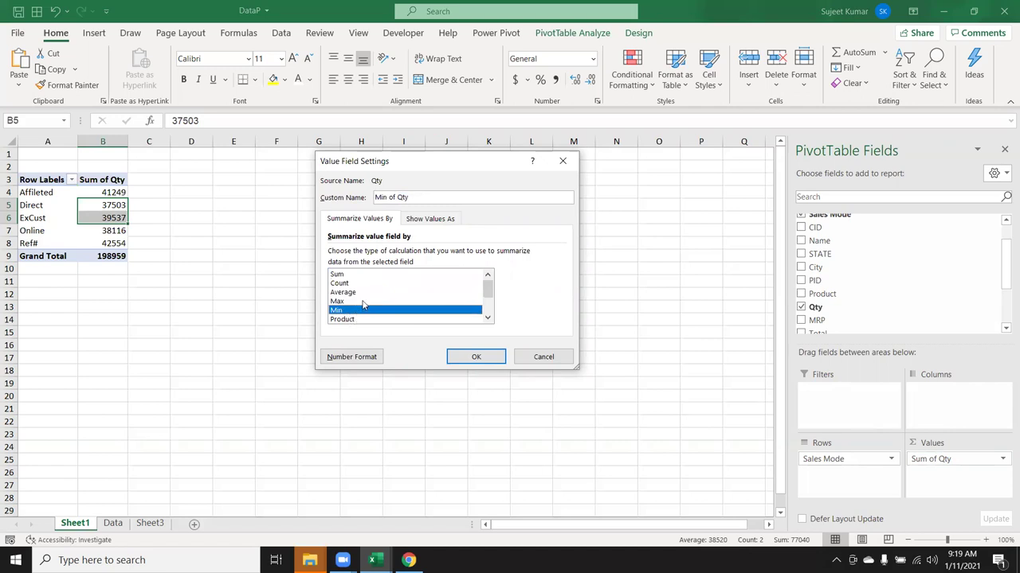
{"action": "left_click", "coordinate": [358, 285]}
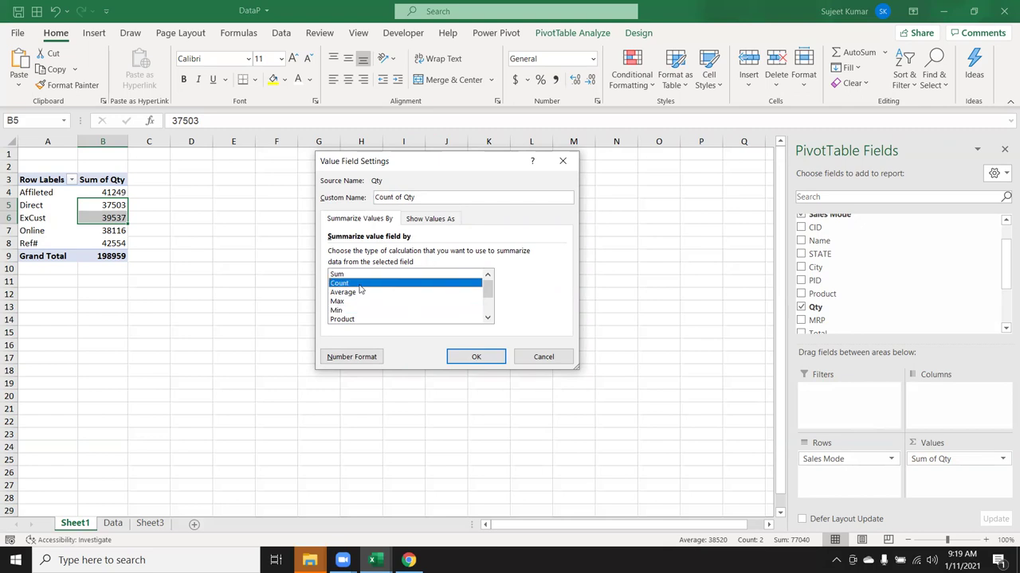
{"action": "left_click", "coordinate": [354, 276]}
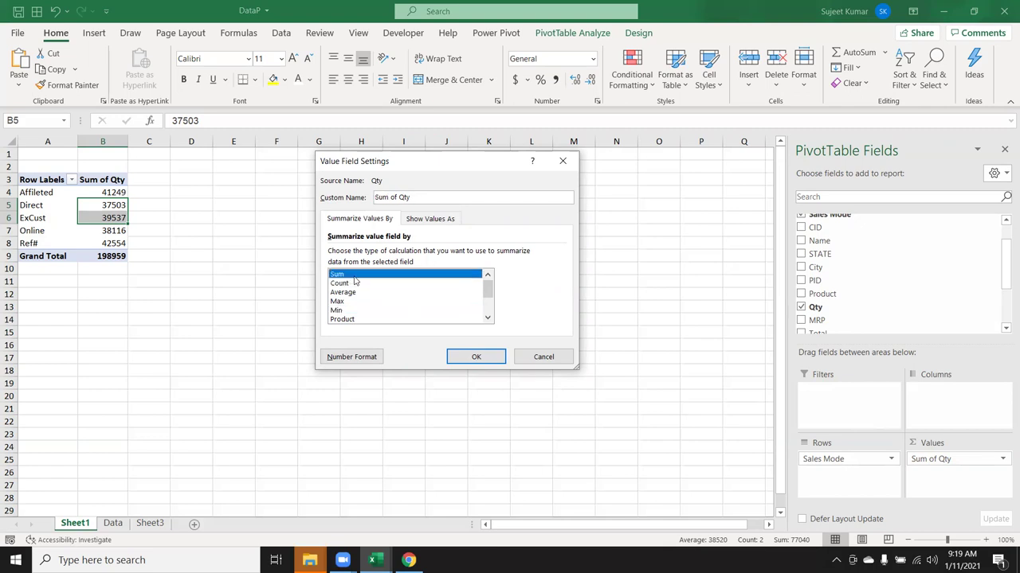
{"action": "left_click", "coordinate": [468, 357]}
{"action": "left_click", "coordinate": [222, 206]}
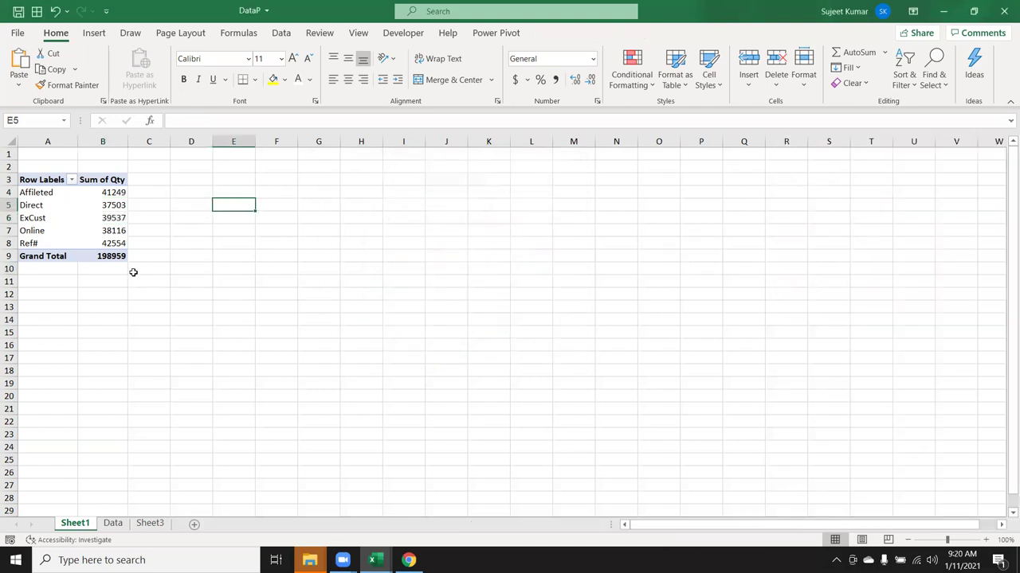
Step: Rename A3 to Sales Mode and B3 to Total, dismissing the duplicate-name warnings
{"action": "left_click", "coordinate": [70, 242]}
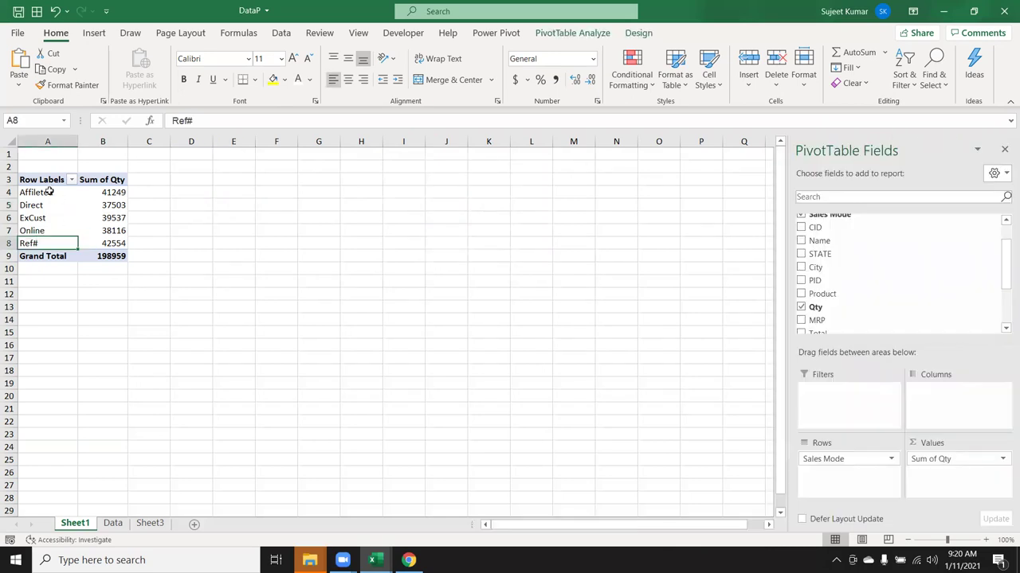
{"action": "left_click", "coordinate": [46, 181]}
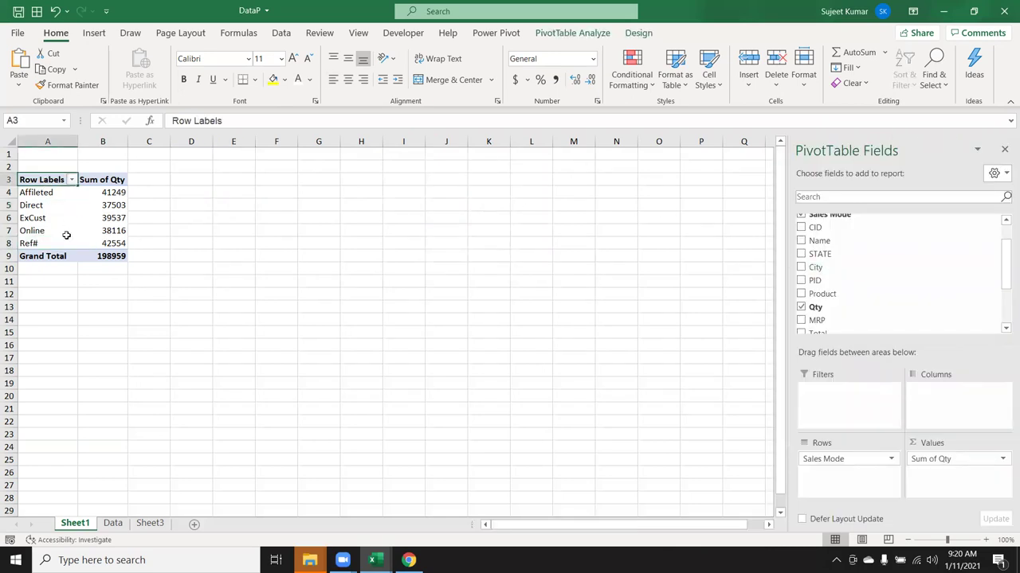
{"action": "type", "text": "S"}
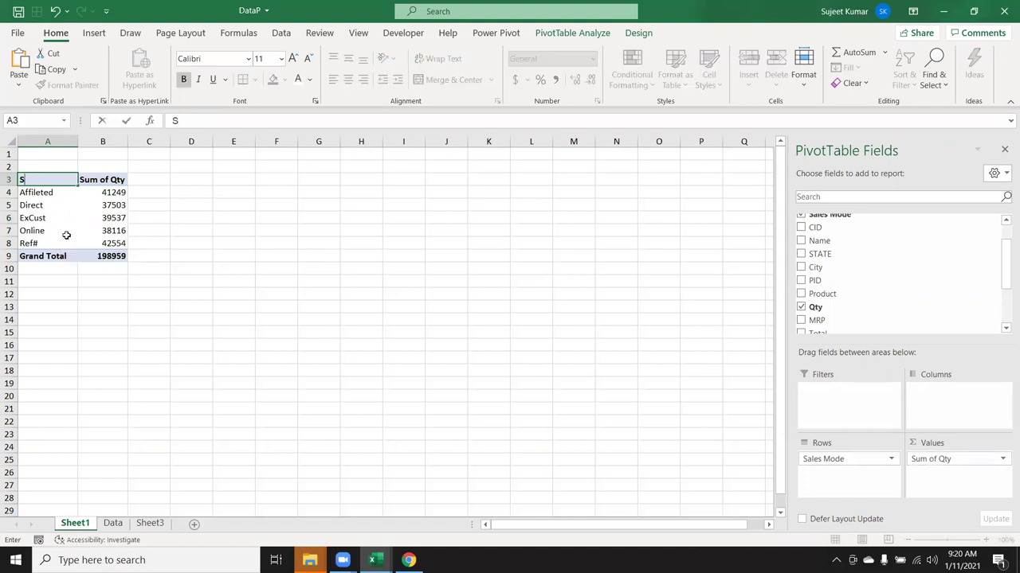
{"action": "type", "text": "ales"}
{"action": "type", "text": " Mode"}
{"action": "key", "text": "Return"}
{"action": "key", "text": "Up"}
{"action": "key", "text": "Right"}
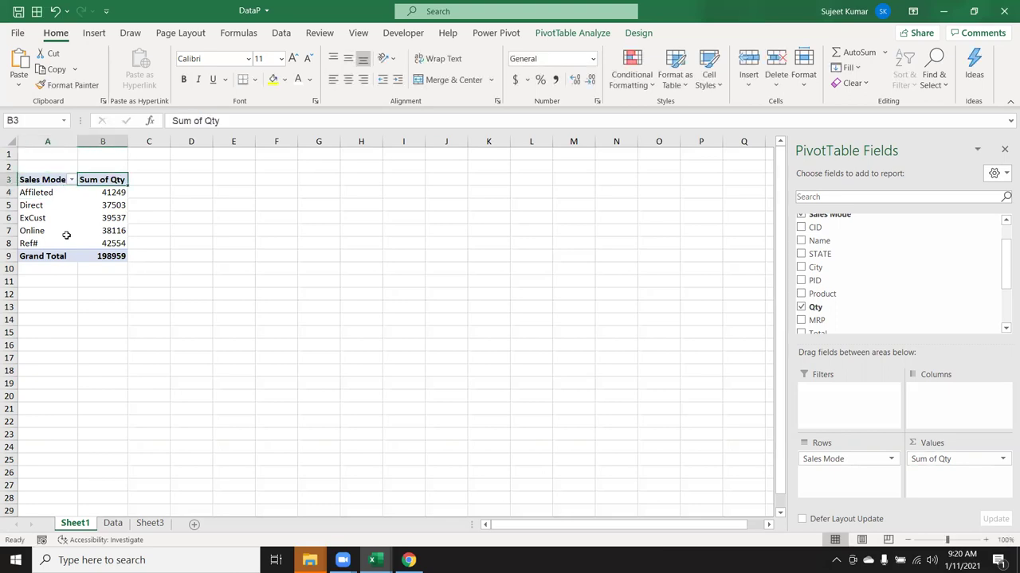
{"action": "type", "text": "T"}
{"action": "type", "text": "otal"}
{"action": "key", "text": "Return"}
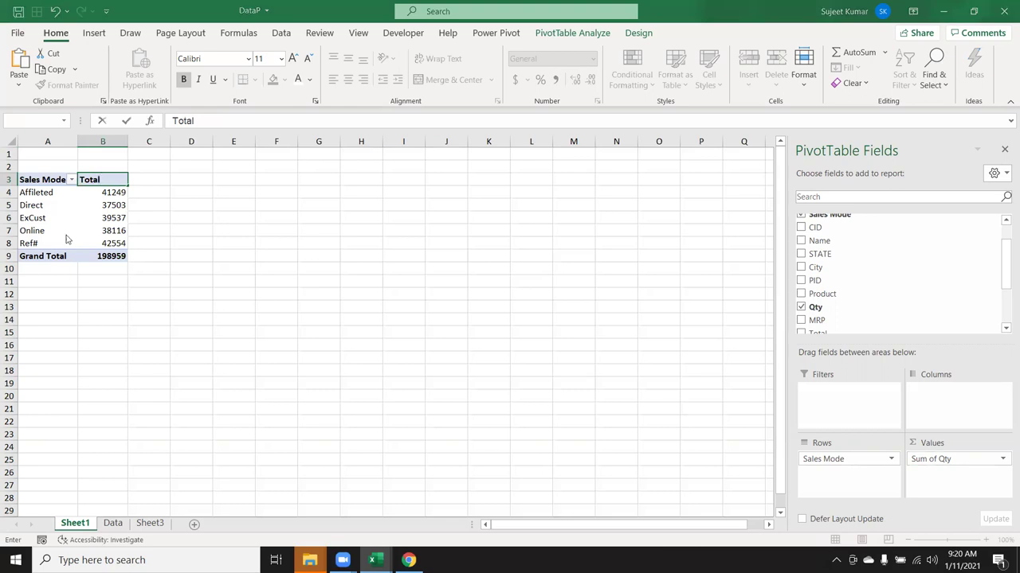
{"action": "key", "text": "Return"}
{"action": "key", "text": "Return"}
{"action": "key", "text": "Return"}
{"action": "key", "text": "Return"}
{"action": "key", "text": "Return"}
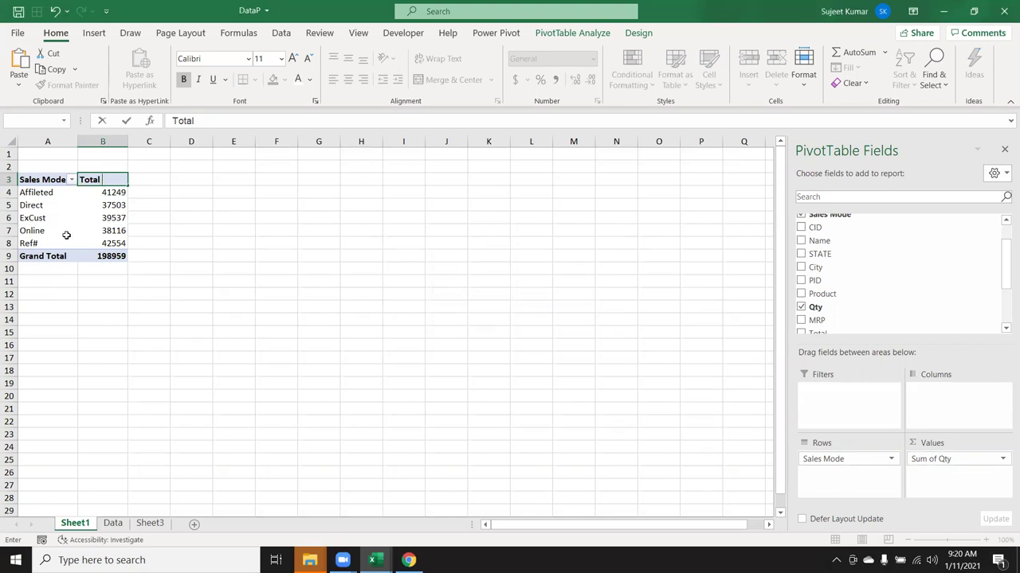
{"action": "key", "text": "Return"}
{"action": "key", "text": "Up"}
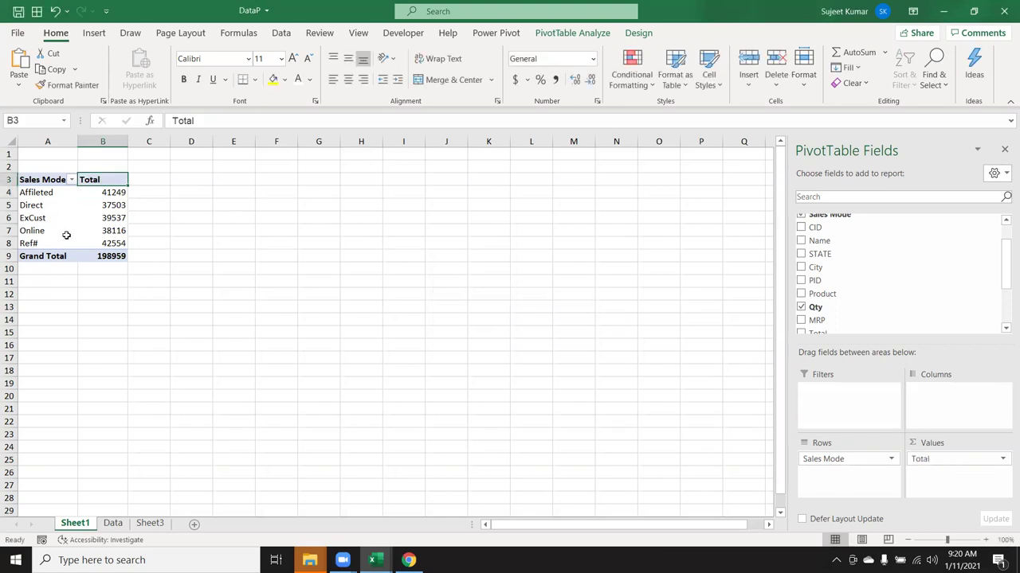
{"action": "scroll", "coordinate": [916, 284], "scroll_direction": "down", "scroll_amount": 2}
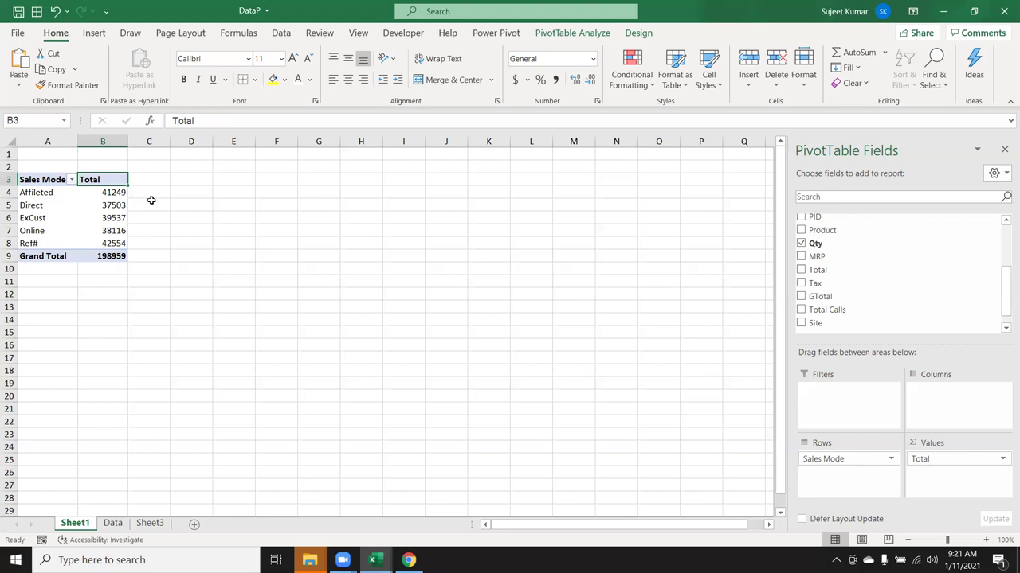
{"action": "left_click_drag", "start_coordinate": [119, 242], "coordinate": [117, 194]}
{"action": "left_click", "coordinate": [118, 219]}
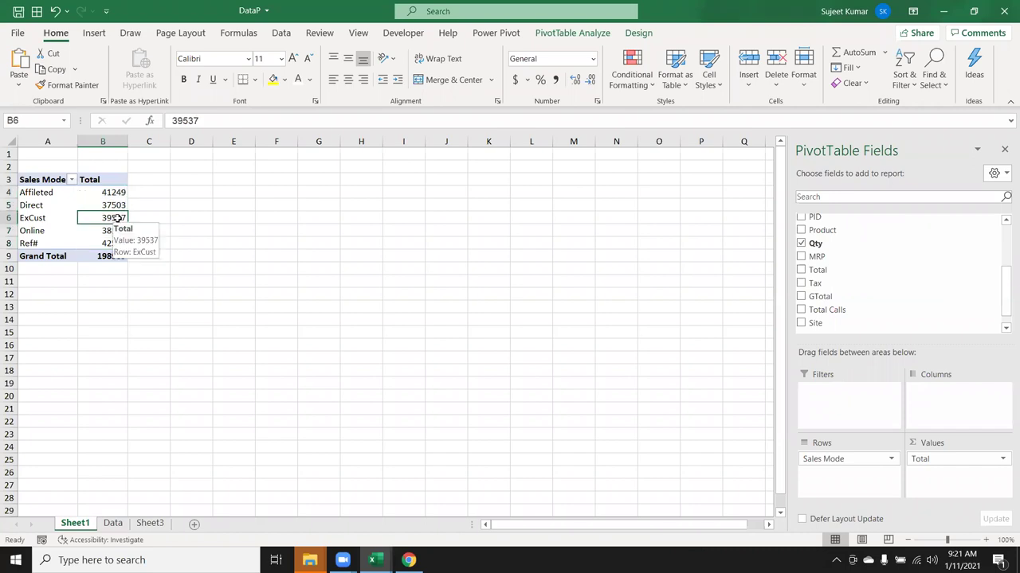
{"action": "key", "text": "Delete"}
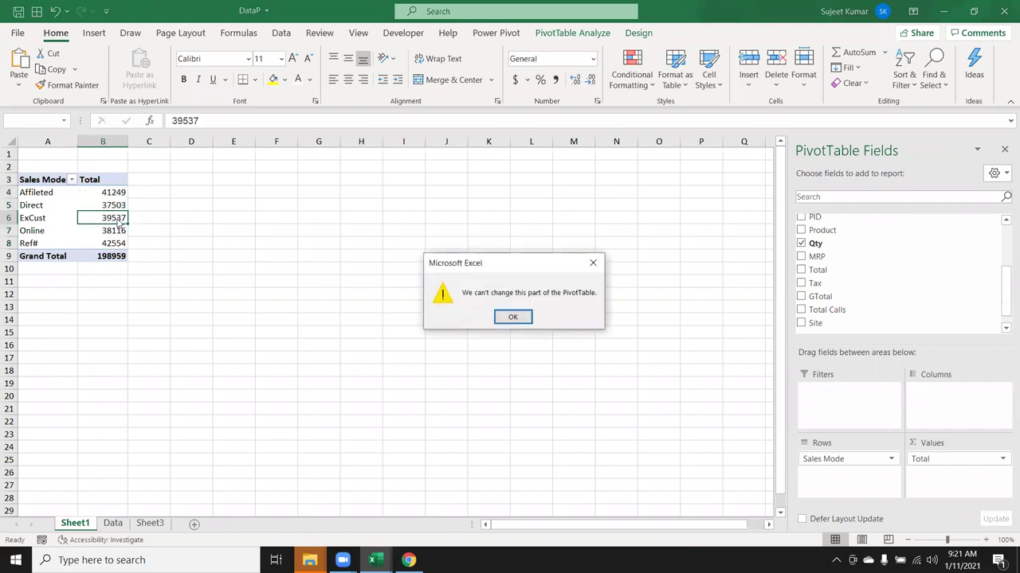
{"action": "key", "text": "Return"}
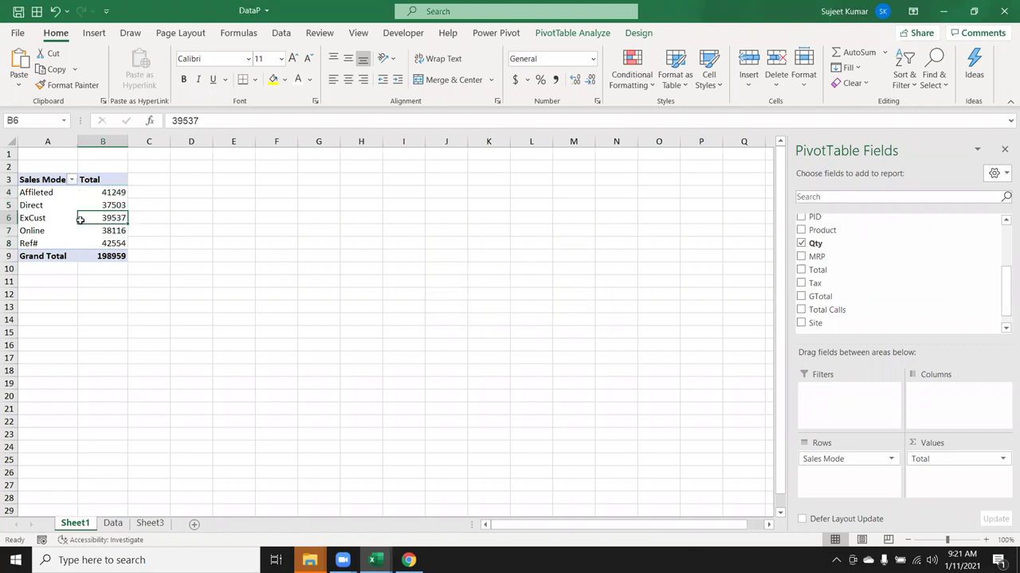
{"action": "left_click", "coordinate": [113, 524]}
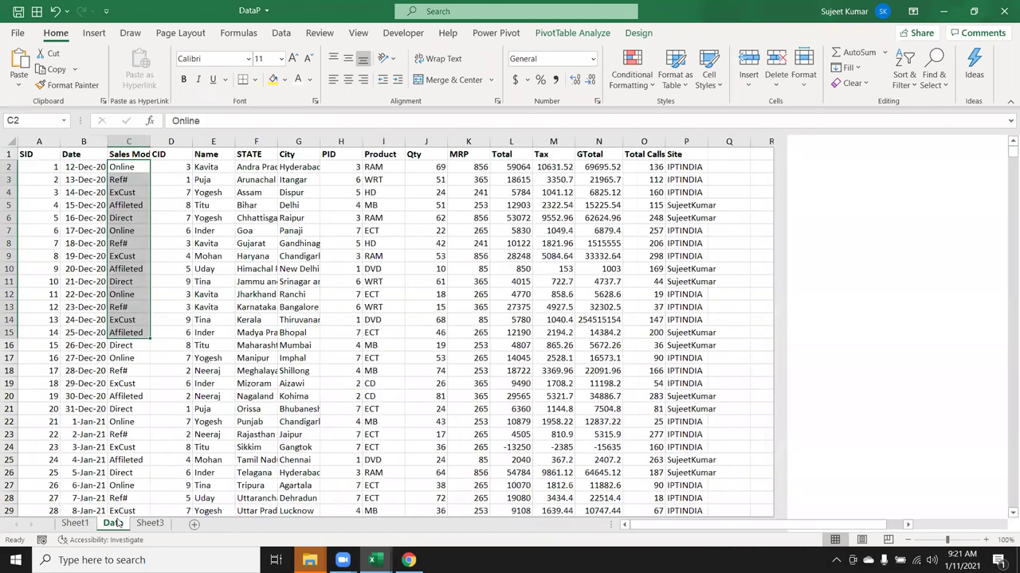
{"action": "left_click", "coordinate": [598, 142]}
{"action": "left_click", "coordinate": [75, 524]}
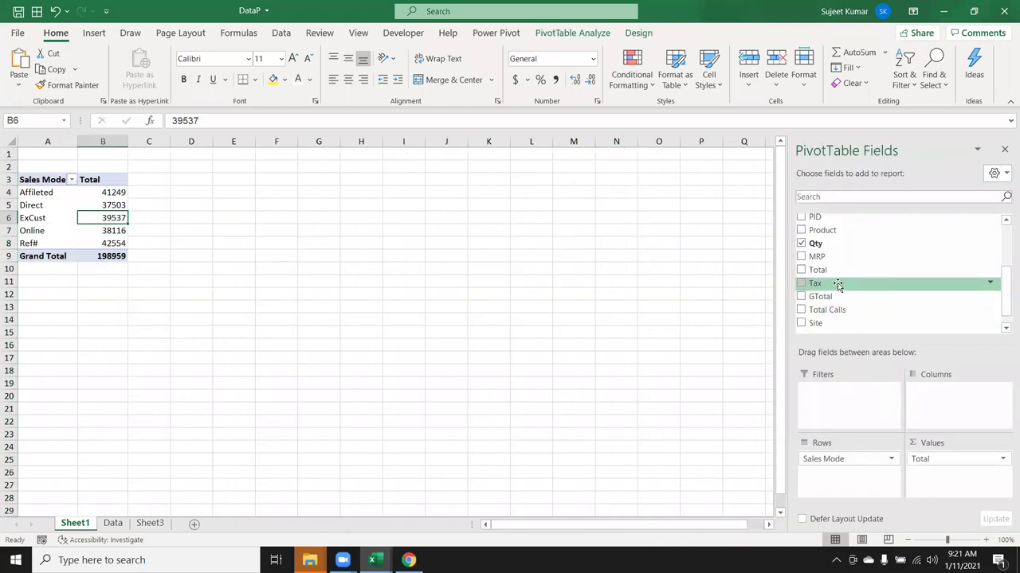
Step: Add Sum of GTotal as a value, totalling 335142675, and rename the headers Qty and Amt
{"action": "left_click_drag", "start_coordinate": [848, 301], "coordinate": [936, 474]}
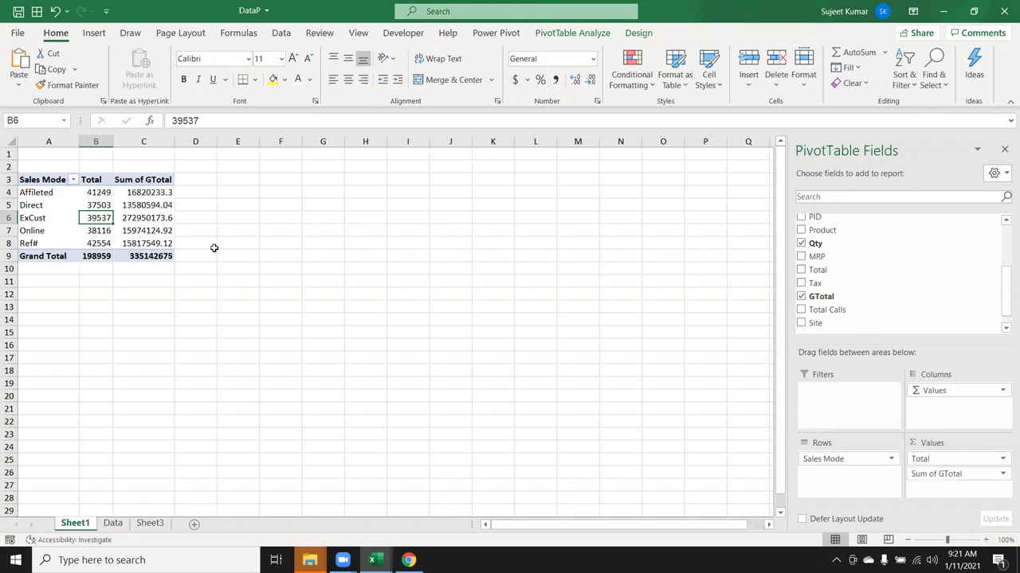
{"action": "left_click", "coordinate": [106, 183]}
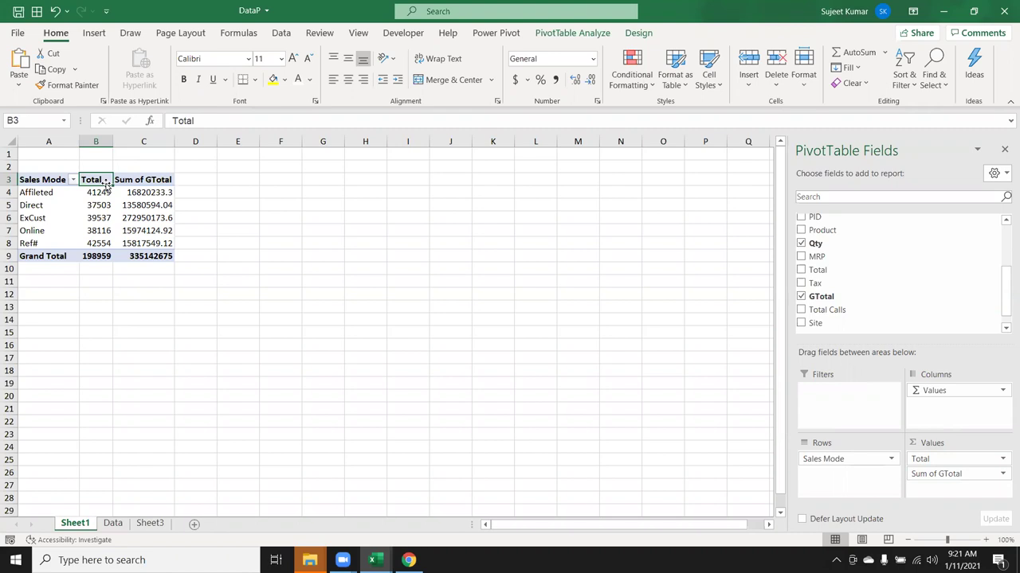
{"action": "type", "text": "Qty"}
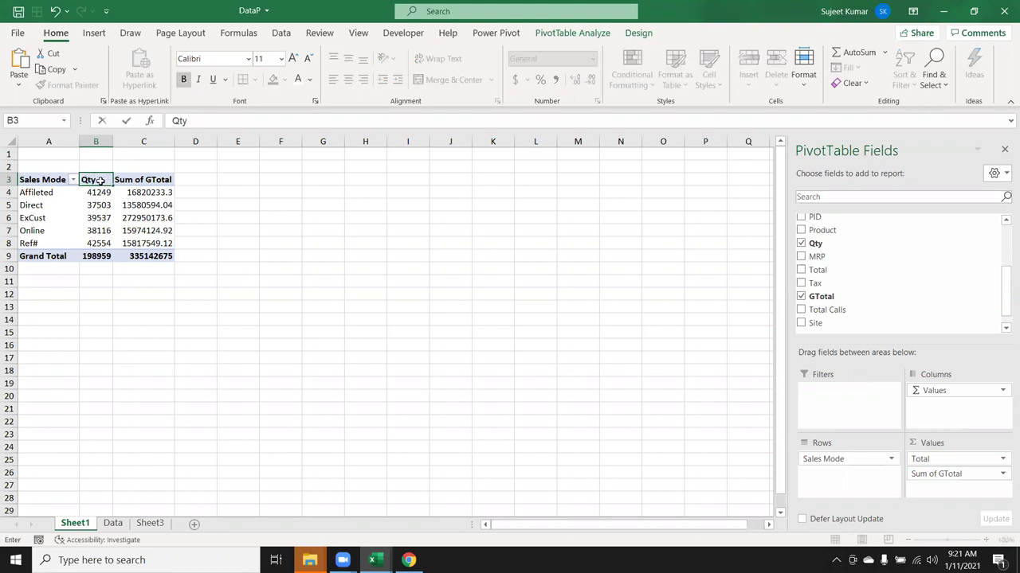
{"action": "key", "text": "Tab"}
{"action": "type", "text": "Am"}
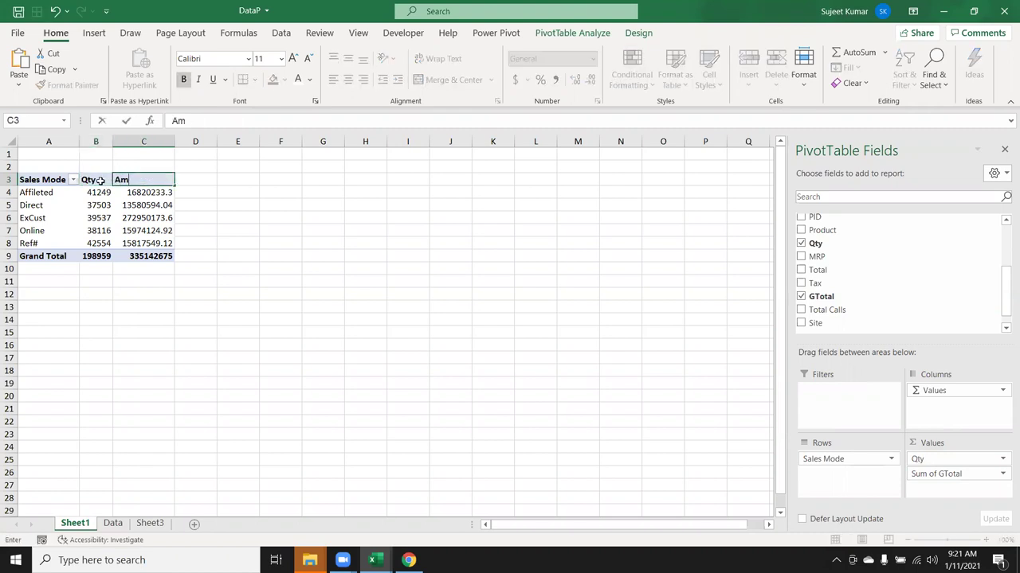
{"action": "key", "text": "Return"}
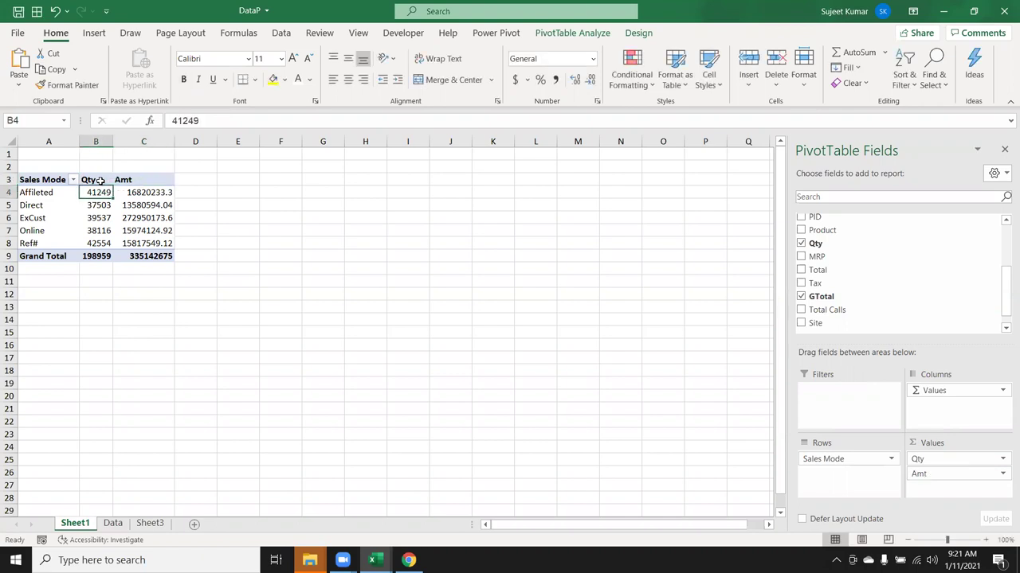
{"action": "key", "text": "Right"}
{"action": "key", "text": "ctrl+Down"}
{"action": "key", "text": "ctrl+Left"}
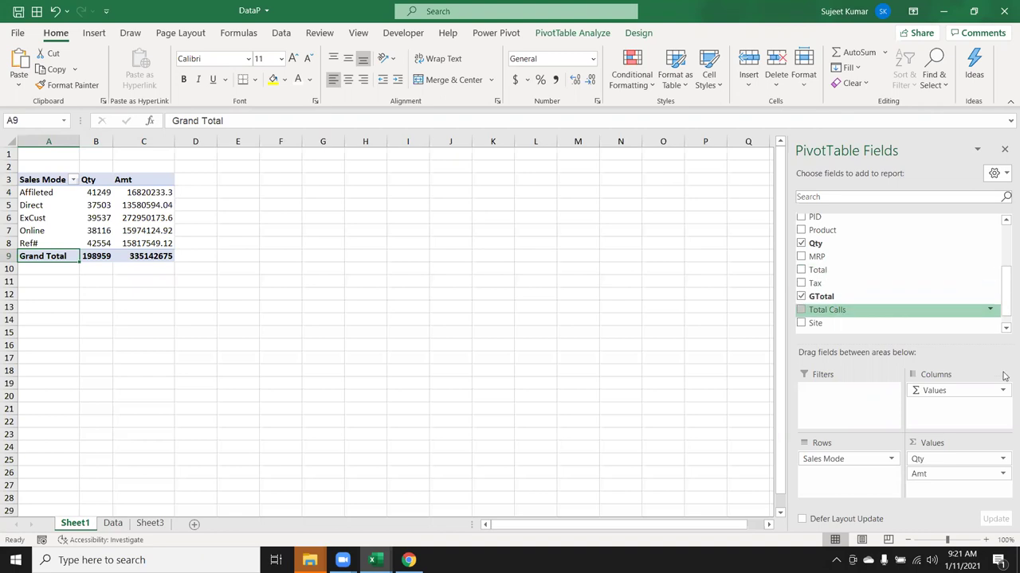
{"action": "left_click", "coordinate": [940, 476]}
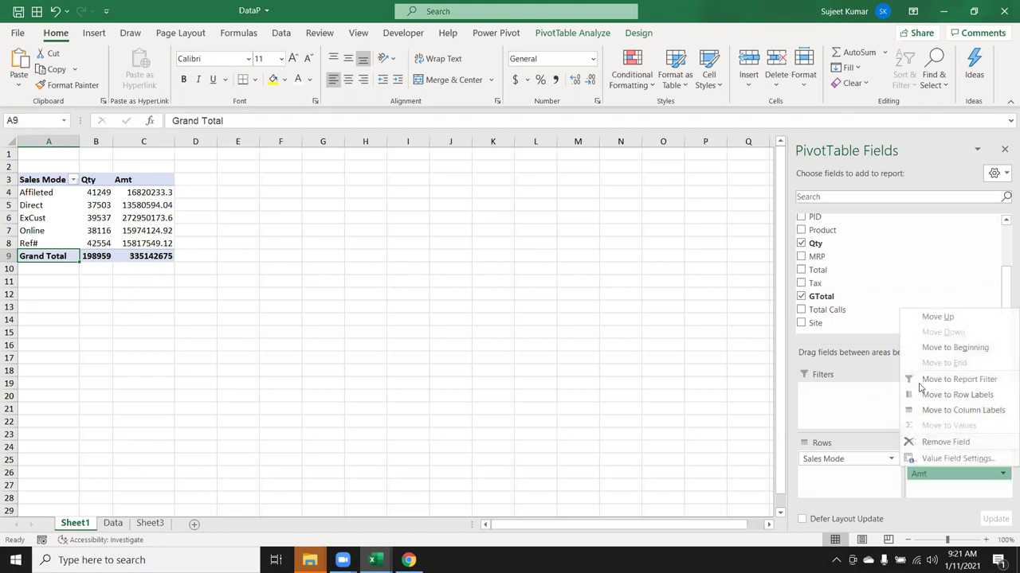
Step: Try stacking Qty and Amt as rows, restore columns, then remove Amt from Values
{"action": "left_click", "coordinate": [839, 388]}
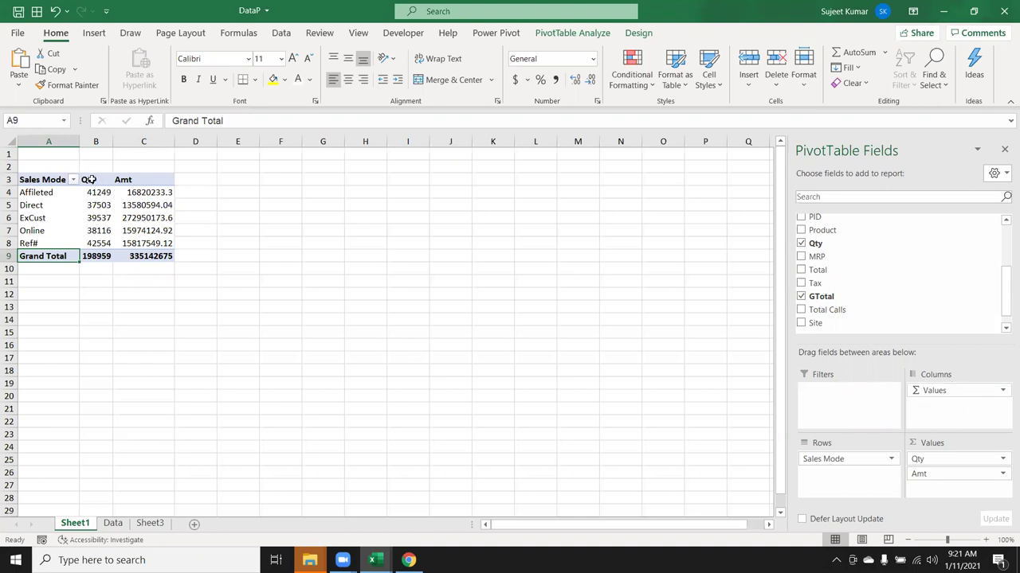
{"action": "left_click_drag", "start_coordinate": [91, 180], "coordinate": [315, 191]}
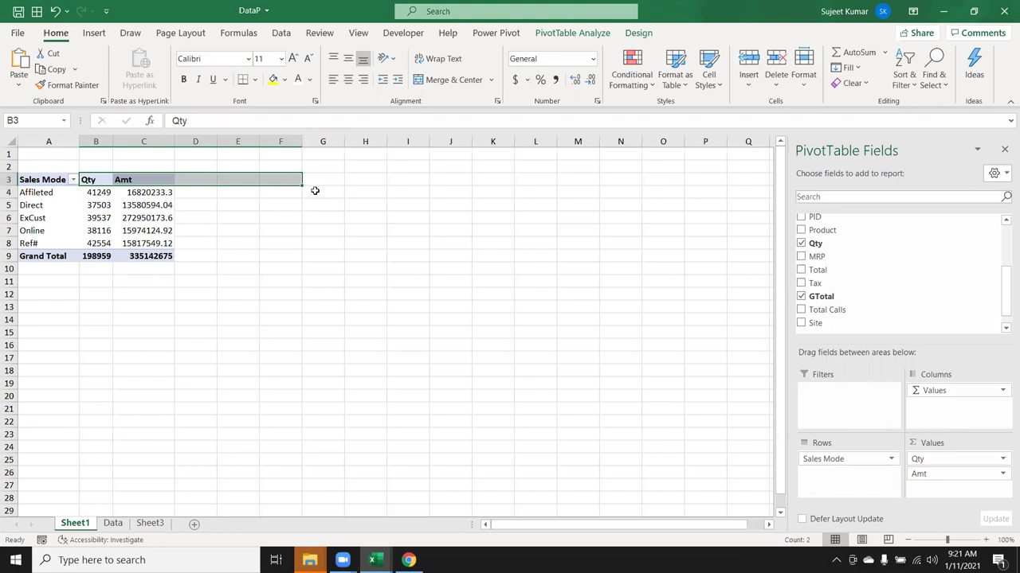
{"action": "left_click_drag", "start_coordinate": [937, 390], "coordinate": [872, 494]}
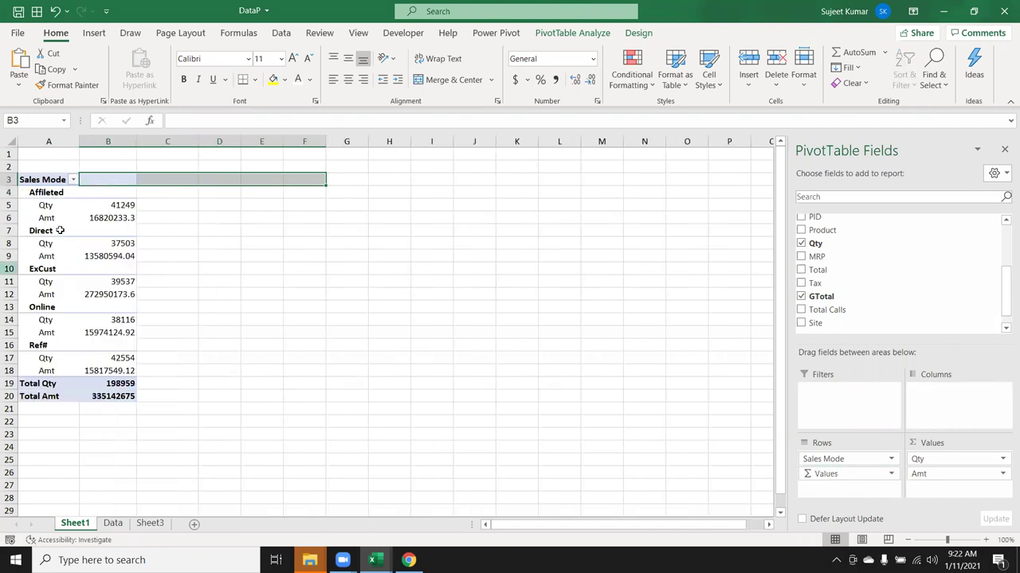
{"action": "left_click_drag", "start_coordinate": [829, 473], "coordinate": [953, 398]}
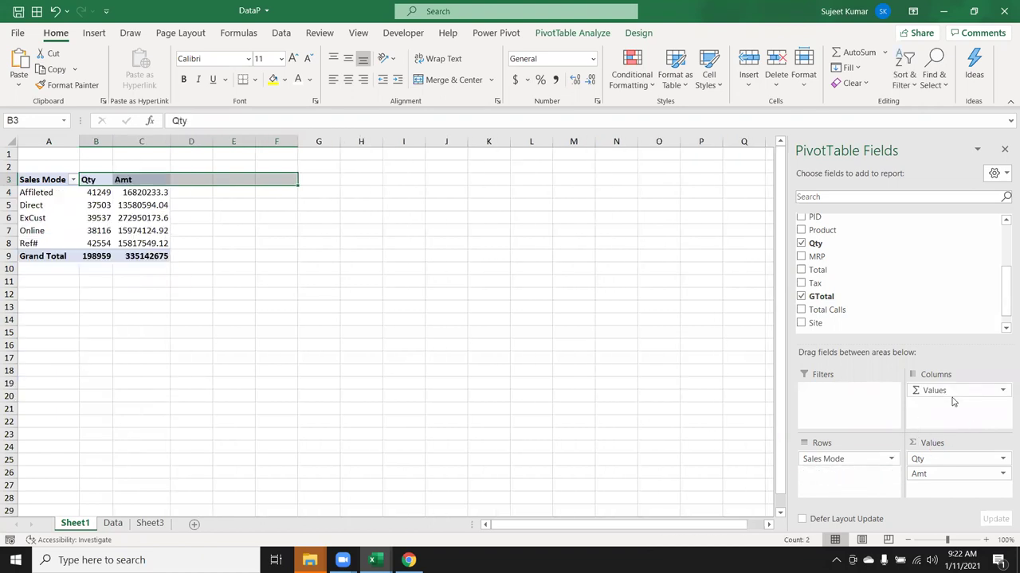
{"action": "mouse_move", "coordinate": [941, 392]}
{"action": "left_mouse_down"}
{"action": "mouse_move", "coordinate": [863, 487]}
{"action": "mouse_move", "coordinate": [941, 398]}
{"action": "left_mouse_up"}
{"action": "mouse_move", "coordinate": [938, 474]}
{"action": "left_mouse_down"}
{"action": "mouse_move", "coordinate": [938, 381]}
{"action": "mouse_move", "coordinate": [912, 305]}
{"action": "left_mouse_up"}
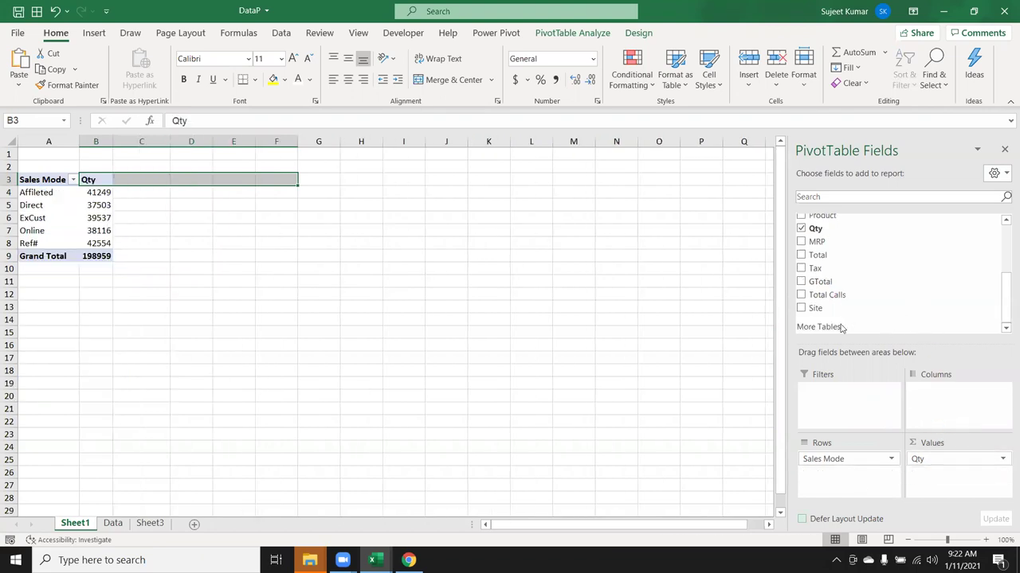
{"action": "left_click", "coordinate": [45, 205]}
Step: Add Product to the pivot's Columns so Qty splits into CD, DVD, ECT, HD, MB, RAM and WRT
{"action": "scroll", "coordinate": [996, 297], "scroll_direction": "up", "scroll_amount": 1}
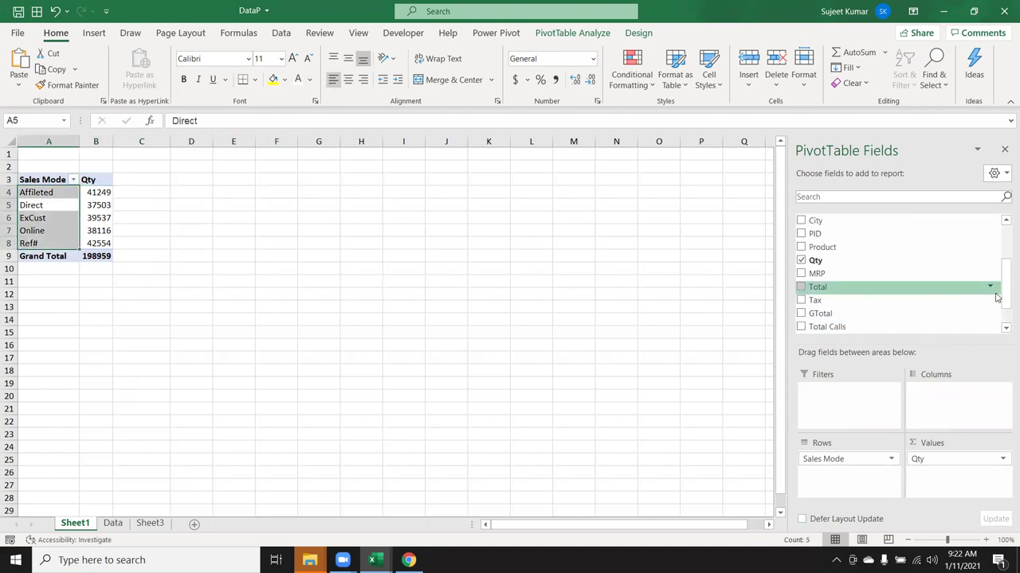
{"action": "mouse_move", "coordinate": [884, 249]}
{"action": "left_mouse_down"}
{"action": "mouse_move", "coordinate": [970, 412]}
{"action": "mouse_move", "coordinate": [954, 404]}
{"action": "left_mouse_up"}
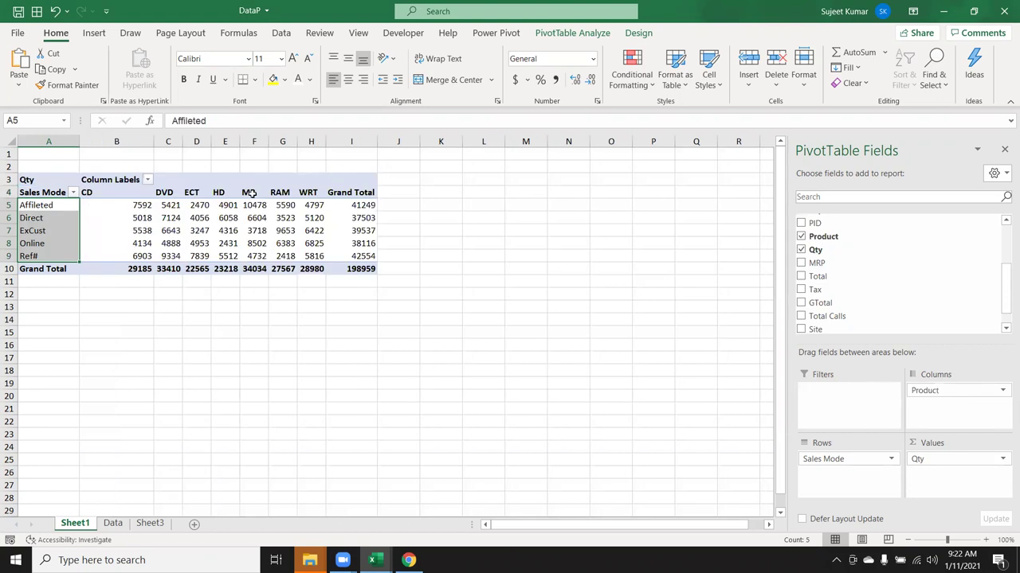
{"action": "left_click", "coordinate": [248, 217]}
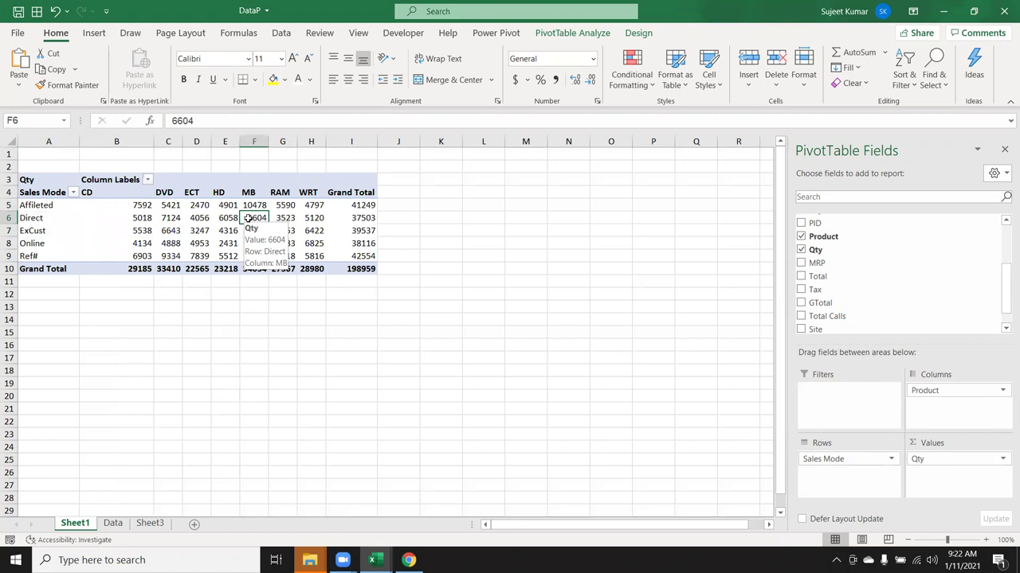
{"action": "left_click", "coordinate": [30, 193]}
Step: Put All Borders on the whole pivot range A4:I10
{"action": "key", "text": "ctrl+shift+Right"}
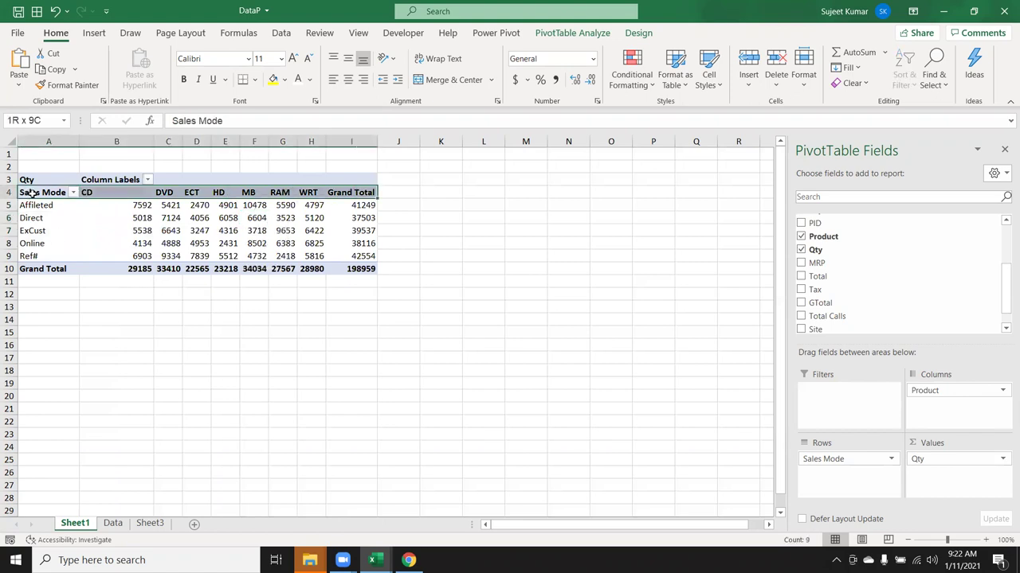
{"action": "key", "text": "ctrl+shift+Down"}
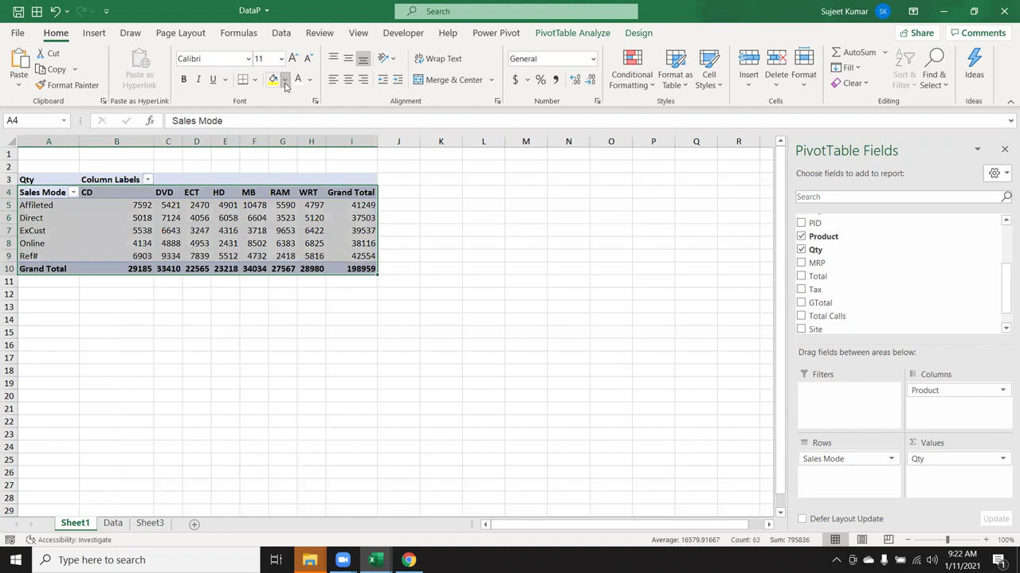
{"action": "left_click", "coordinate": [285, 82]}
{"action": "left_click", "coordinate": [254, 82]}
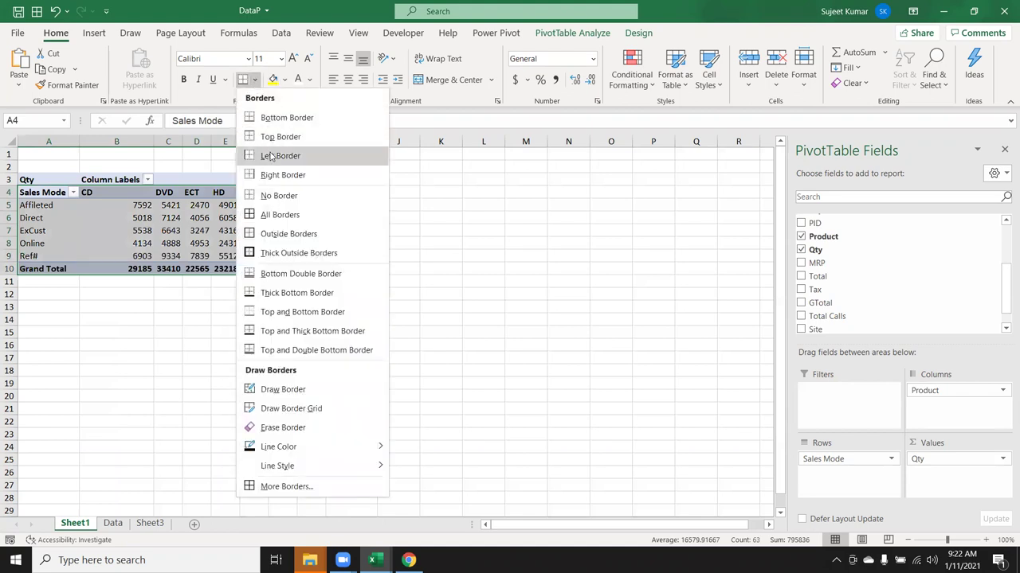
{"action": "left_click", "coordinate": [273, 214]}
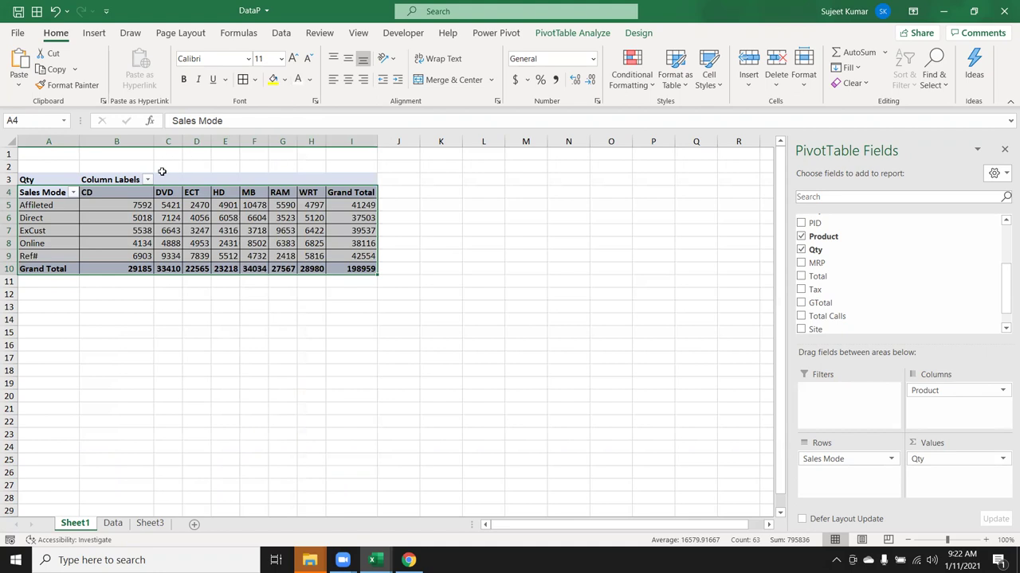
Step: Fill the pivot's header row (row 4) green
{"action": "left_click", "coordinate": [42, 192]}
{"action": "key", "text": "ctrl+shift+Right"}
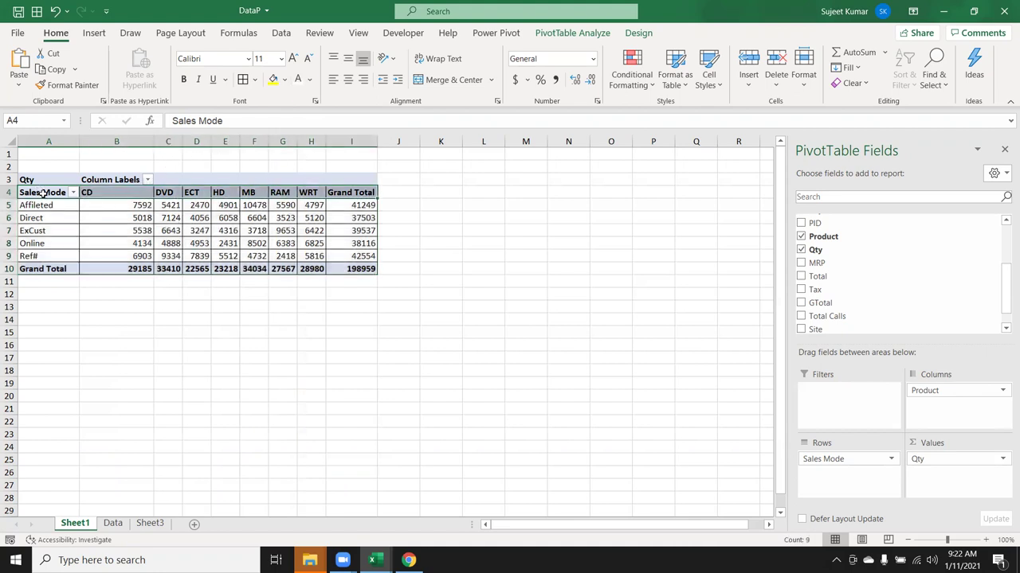
{"action": "left_click", "coordinate": [284, 79]}
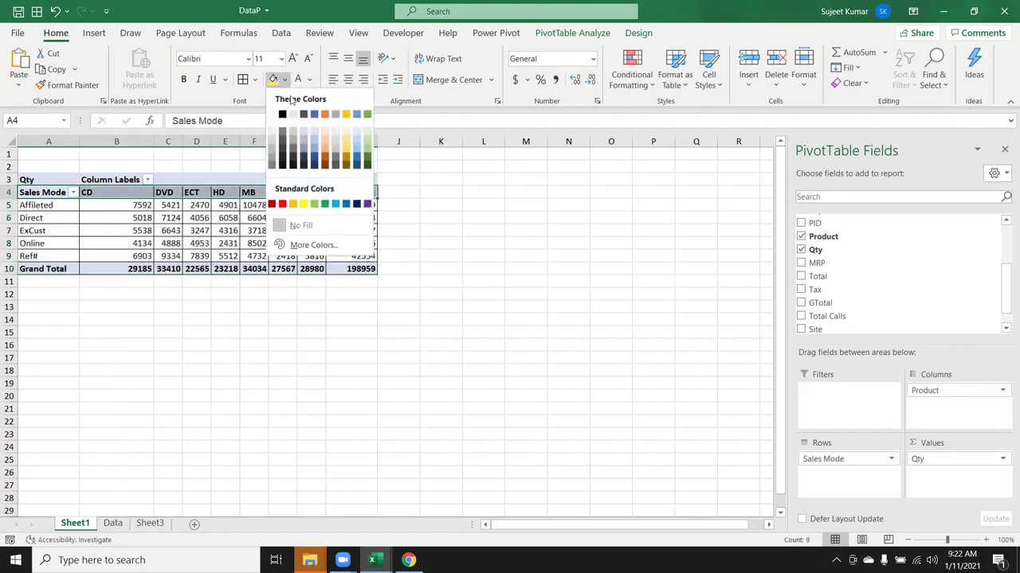
{"action": "left_click", "coordinate": [368, 114]}
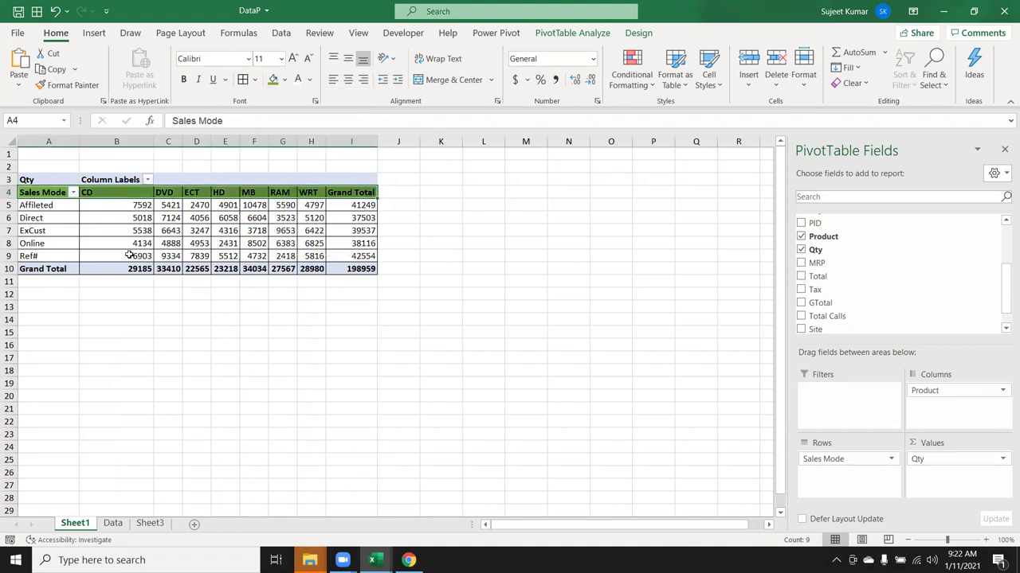
Step: Give the Grand Total row white text and a green fill
{"action": "left_click_drag", "start_coordinate": [56, 269], "coordinate": [370, 269]}
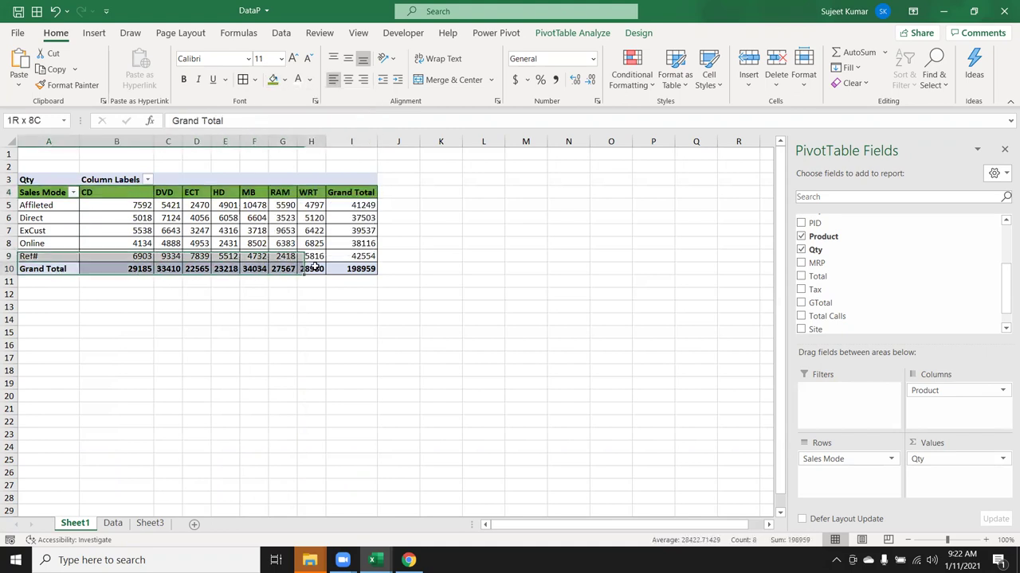
{"action": "left_click", "coordinate": [298, 81]}
{"action": "left_click", "coordinate": [273, 81]}
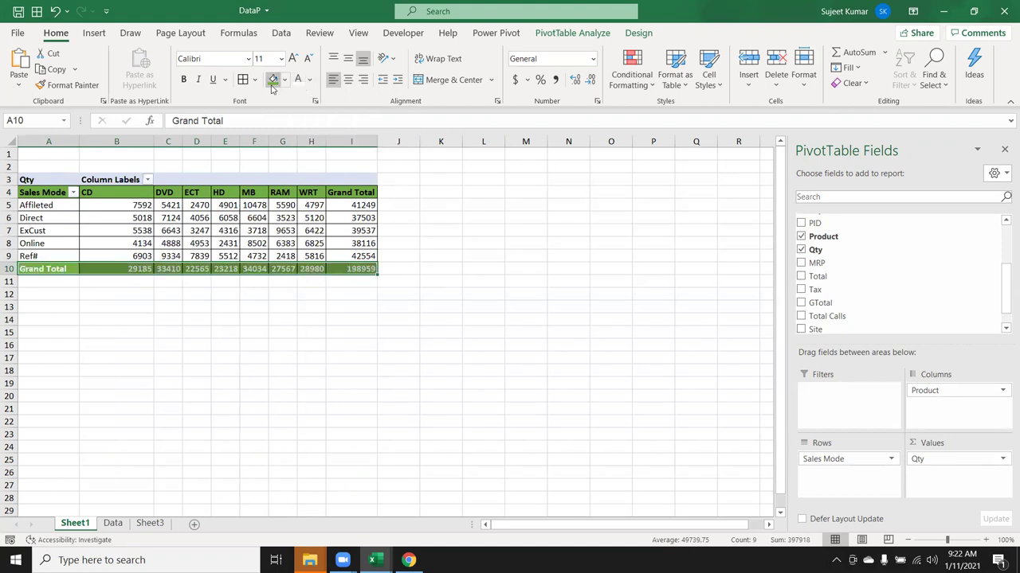
{"action": "left_click", "coordinate": [355, 297]}
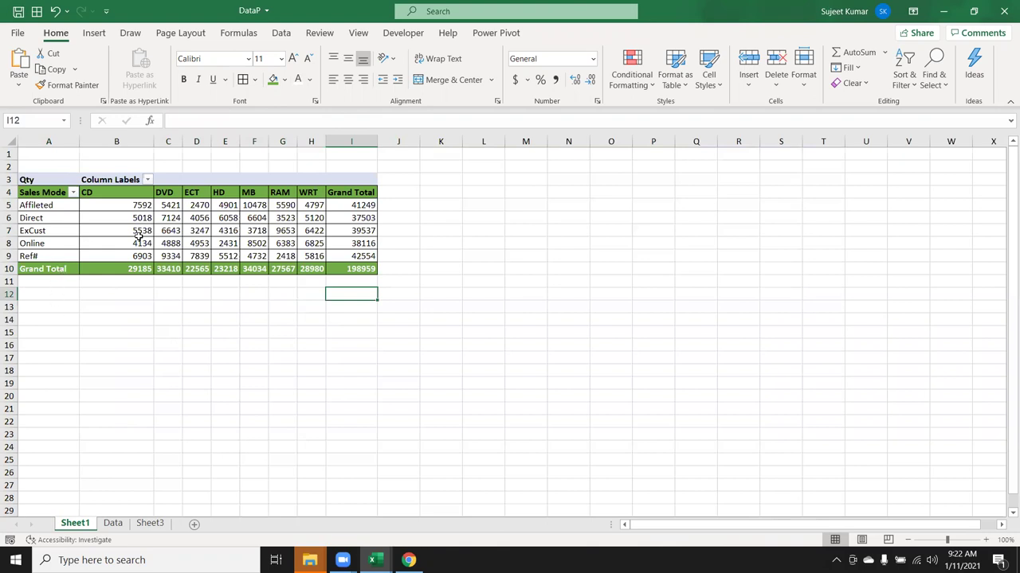
Step: Look over the Sales Mode entries on the Data sheet, then return to the Sheet1 pivot
{"action": "left_click", "coordinate": [175, 242]}
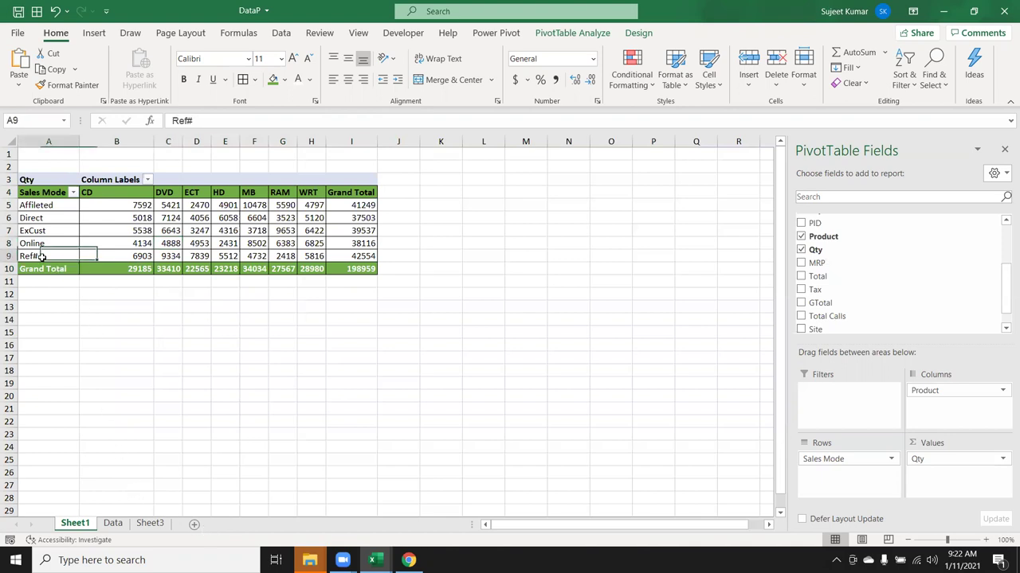
{"action": "left_click_drag", "start_coordinate": [44, 261], "coordinate": [38, 206]}
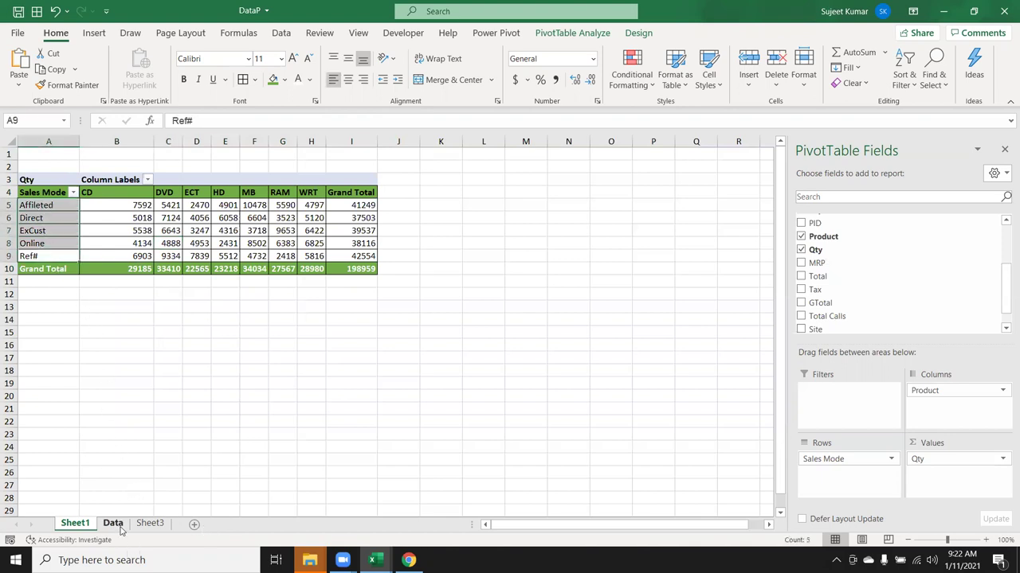
{"action": "left_click", "coordinate": [112, 523]}
{"action": "left_click", "coordinate": [140, 262]}
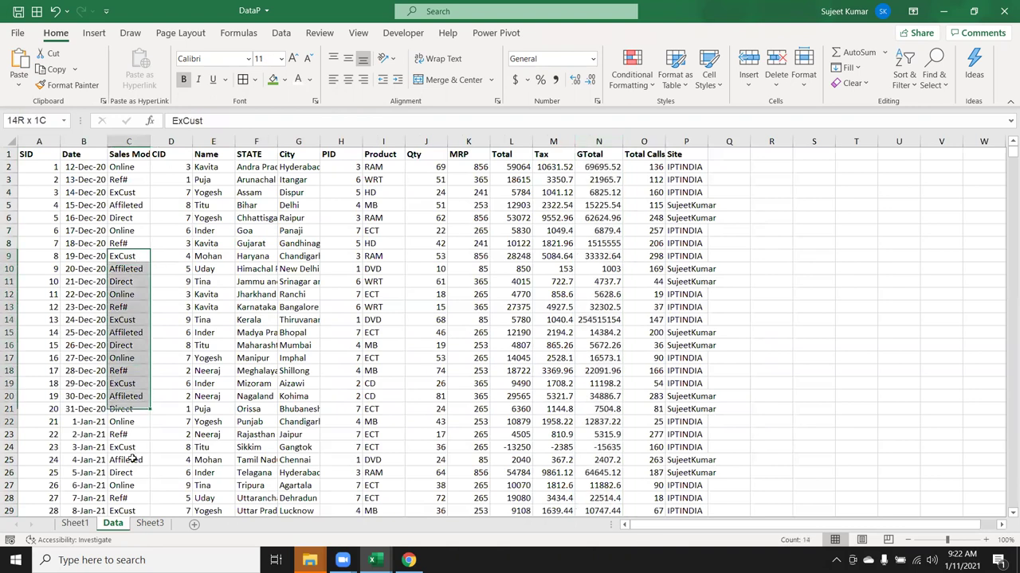
{"action": "left_click_drag", "start_coordinate": [141, 262], "coordinate": [127, 459]}
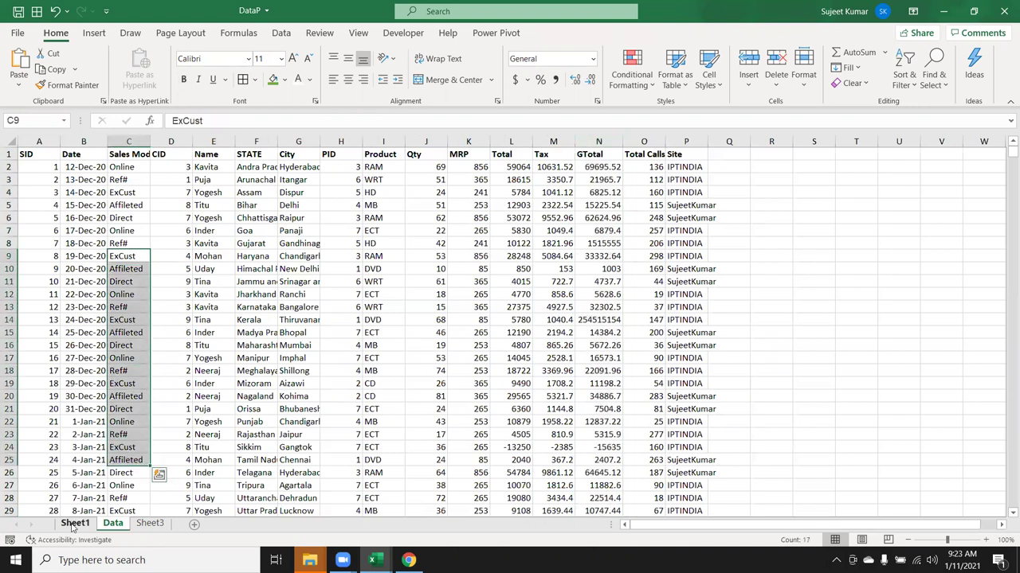
{"action": "left_click", "coordinate": [75, 523]}
{"action": "right_click", "coordinate": [100, 243]}
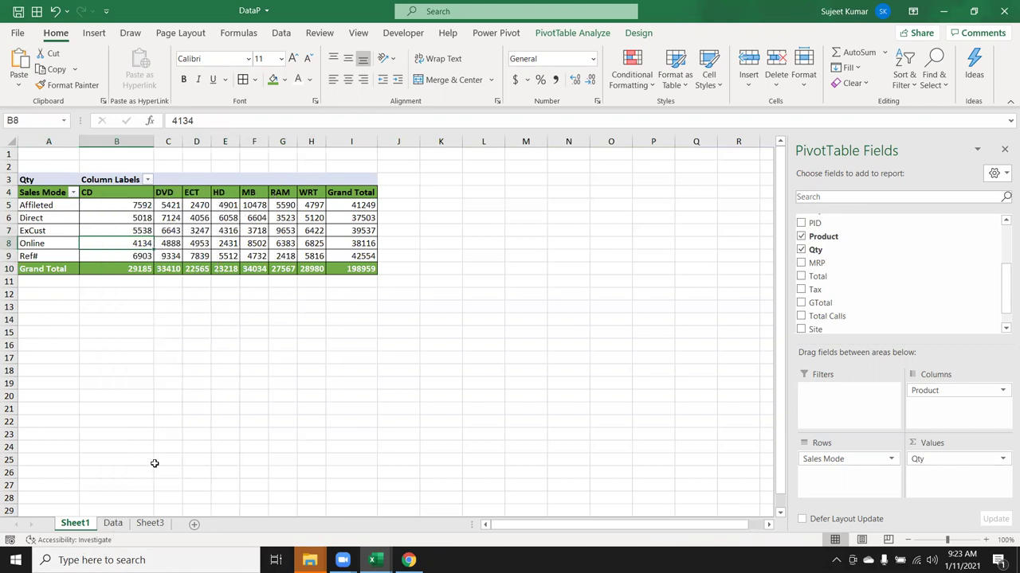
Step: Change the Qty of the 20-Dec-20 Affileted DVD order in J10 to 65
{"action": "left_click", "coordinate": [113, 523]}
{"action": "left_click", "coordinate": [247, 270]}
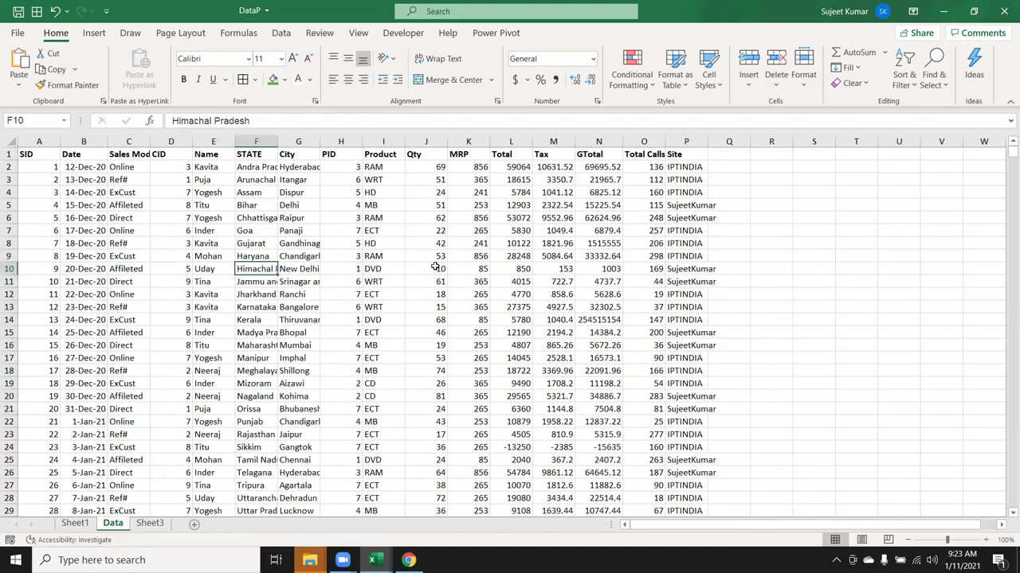
{"action": "left_click", "coordinate": [412, 268]}
{"action": "type", "text": "65"}
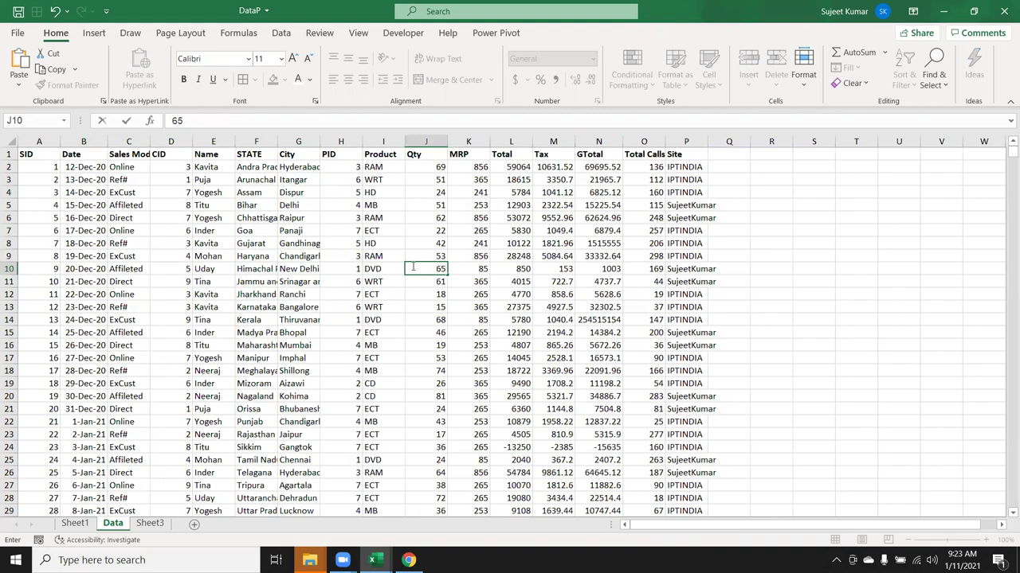
{"action": "key", "text": "Return"}
Step: Refresh the pivot on Sheet1 so the Grand Total updates from 198959 to 199014
{"action": "left_click", "coordinate": [74, 523]}
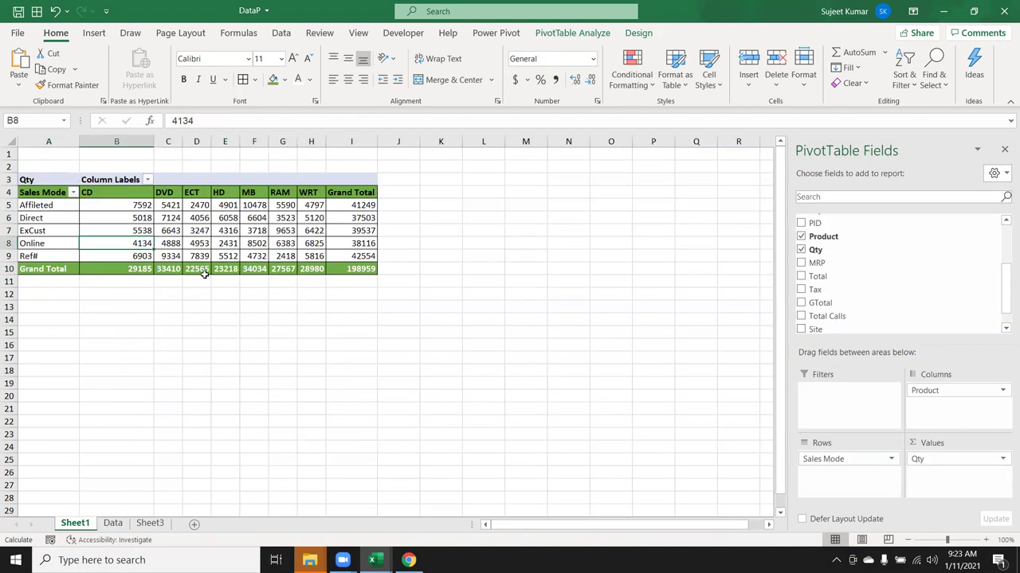
{"action": "left_click", "coordinate": [373, 272]}
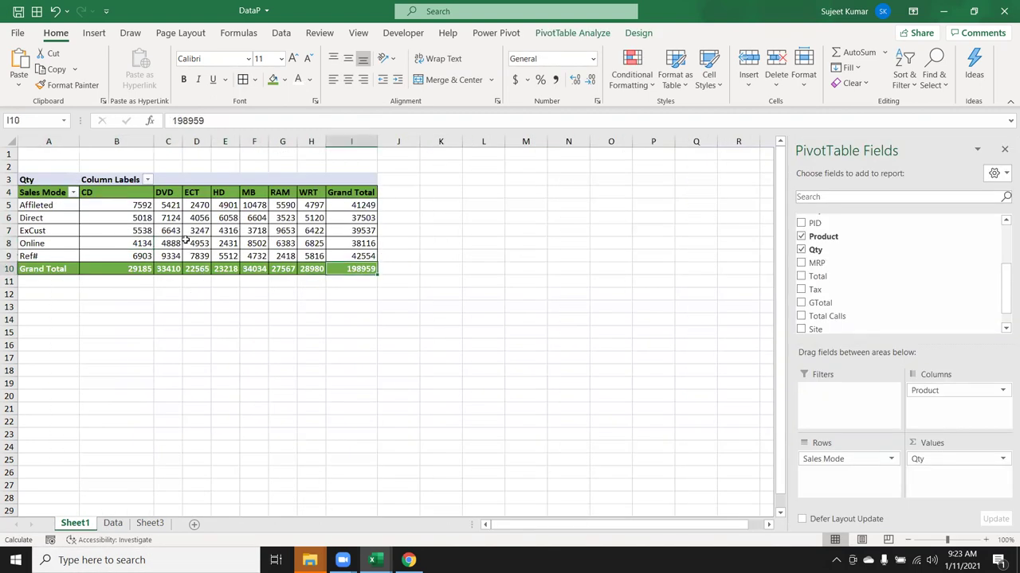
{"action": "right_click", "coordinate": [179, 243]}
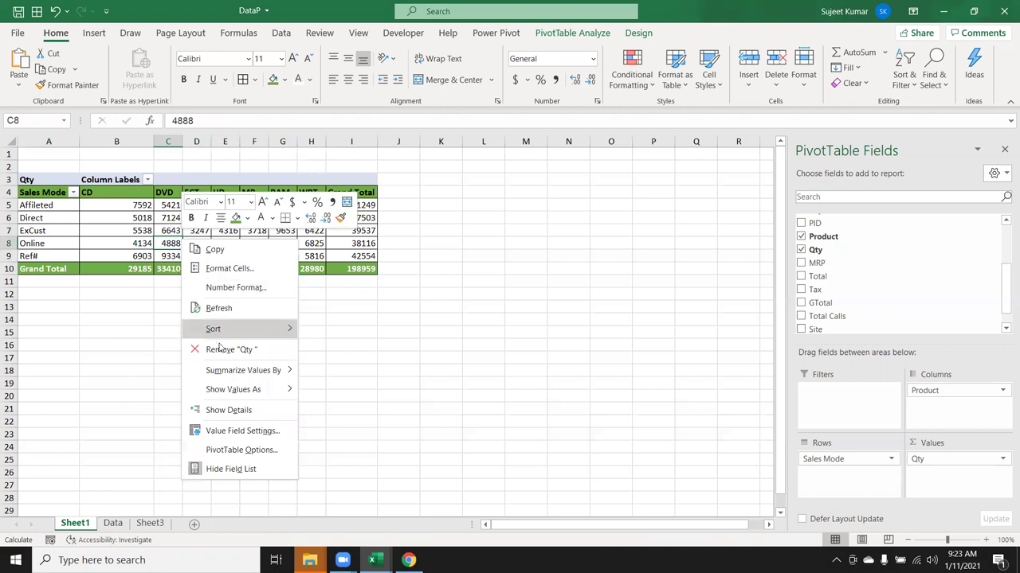
{"action": "left_click", "coordinate": [218, 309]}
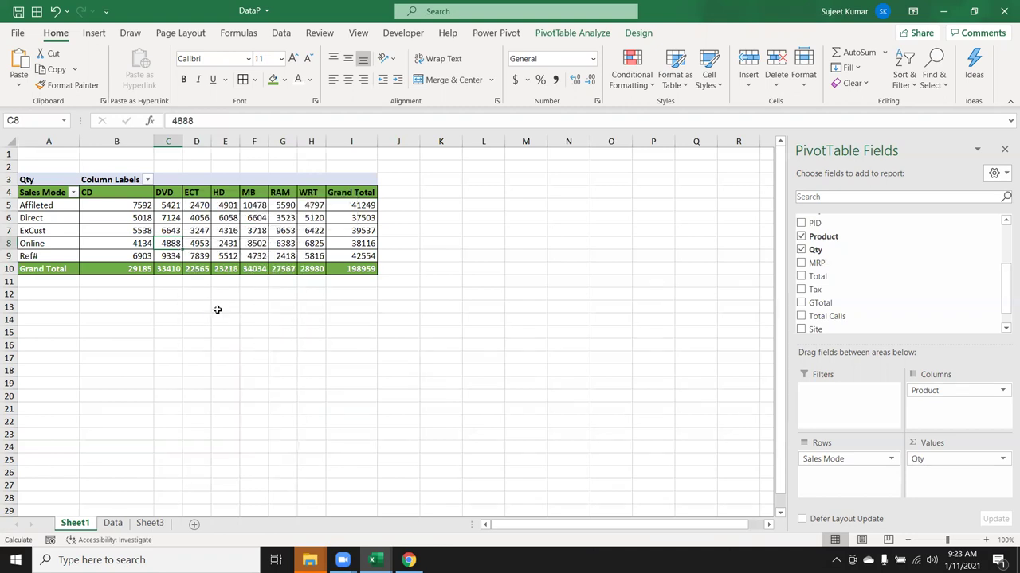
{"action": "left_click", "coordinate": [371, 270]}
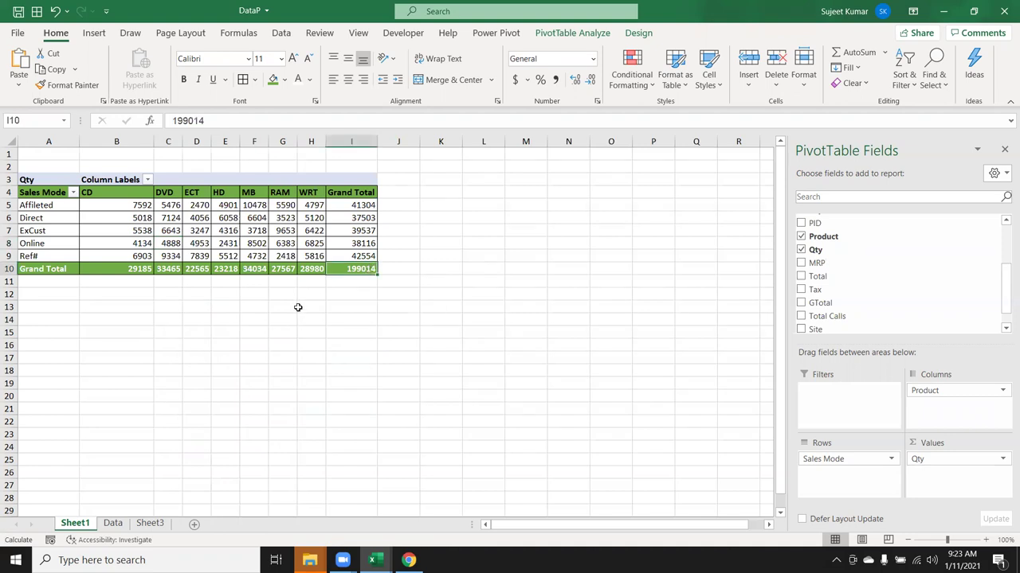
{"action": "left_click", "coordinate": [40, 257]}
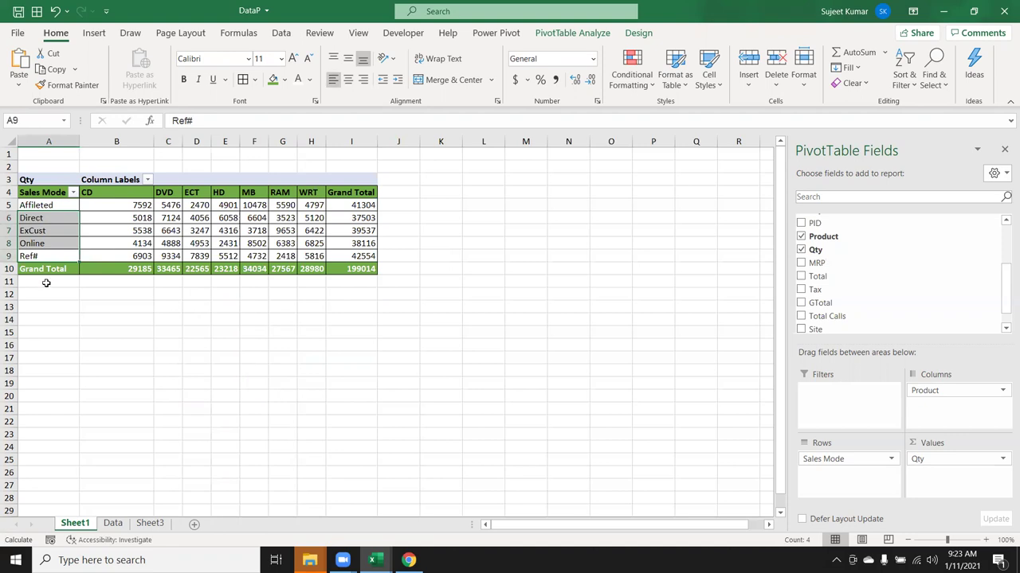
{"action": "left_click_drag", "start_coordinate": [45, 284], "coordinate": [46, 348]}
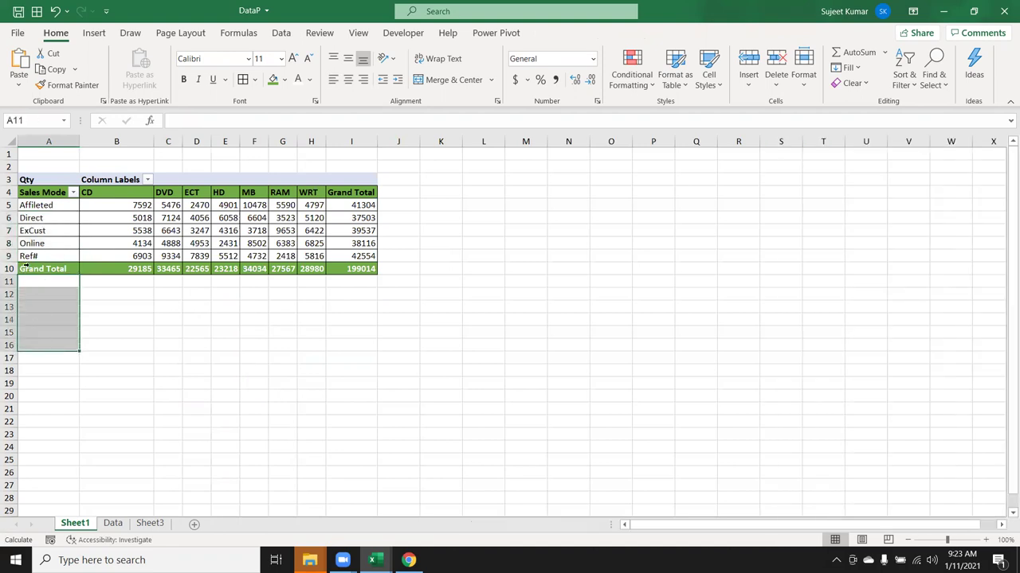
{"action": "left_click", "coordinate": [24, 267]}
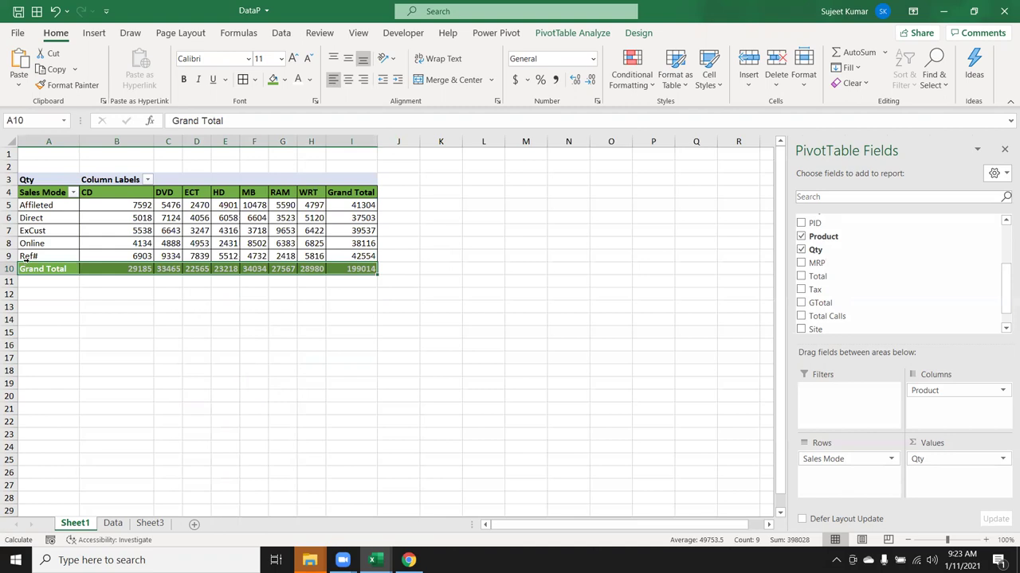
{"action": "left_click_drag", "start_coordinate": [26, 280], "coordinate": [21, 343]}
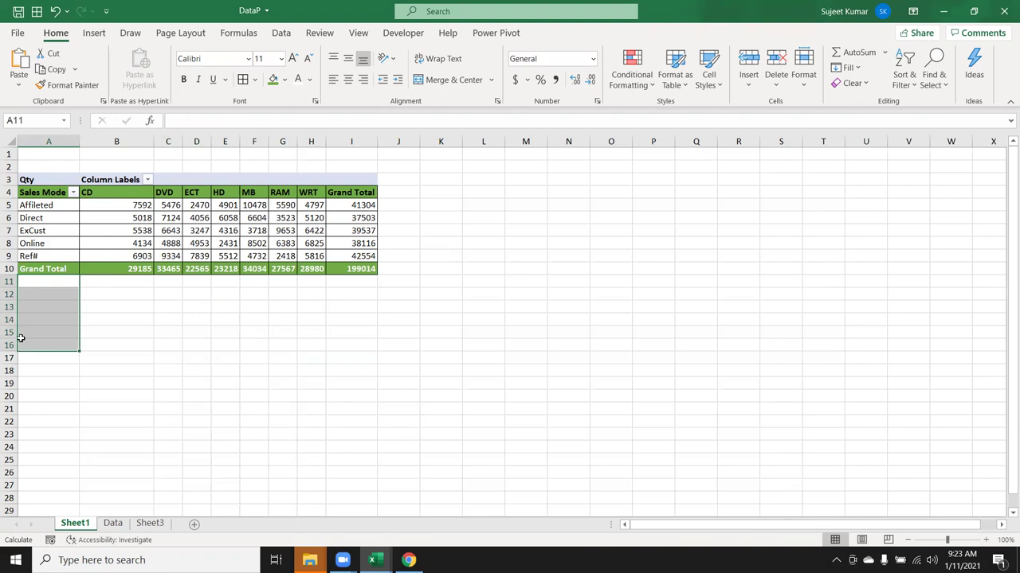
{"action": "left_click_drag", "start_coordinate": [59, 192], "coordinate": [351, 268]}
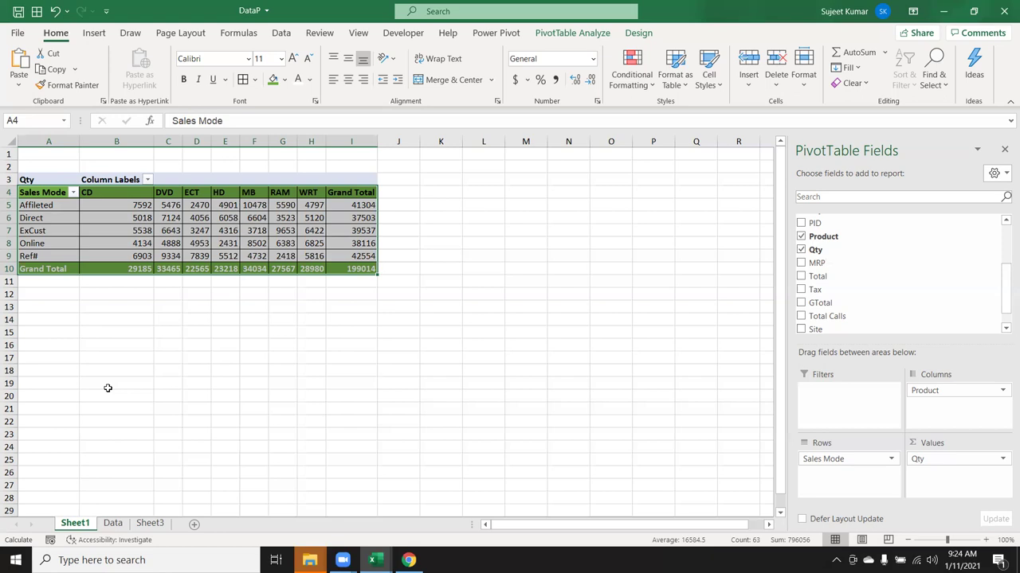
Step: Apply the Medium 15 style from the PivotTable Styles gallery on the Design tab
{"action": "left_click", "coordinate": [639, 34]}
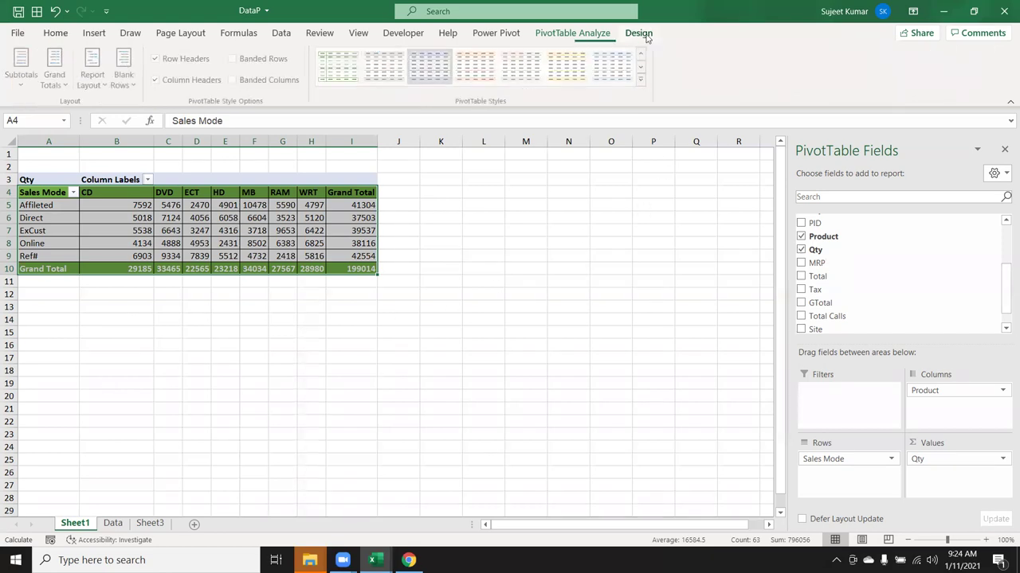
{"action": "left_click", "coordinate": [642, 79]}
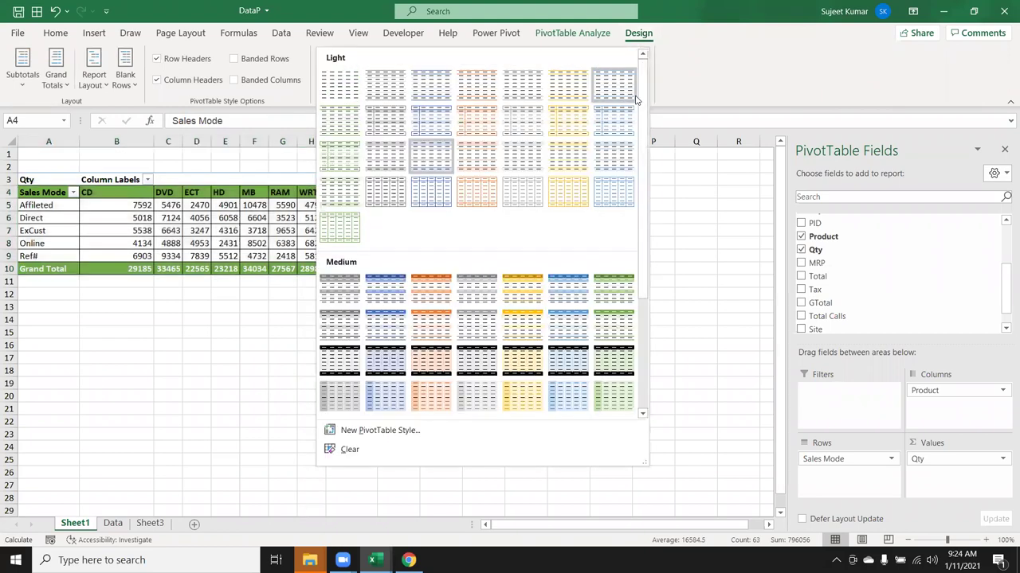
{"action": "scroll", "coordinate": [629, 223], "scroll_direction": "down", "scroll_amount": 3}
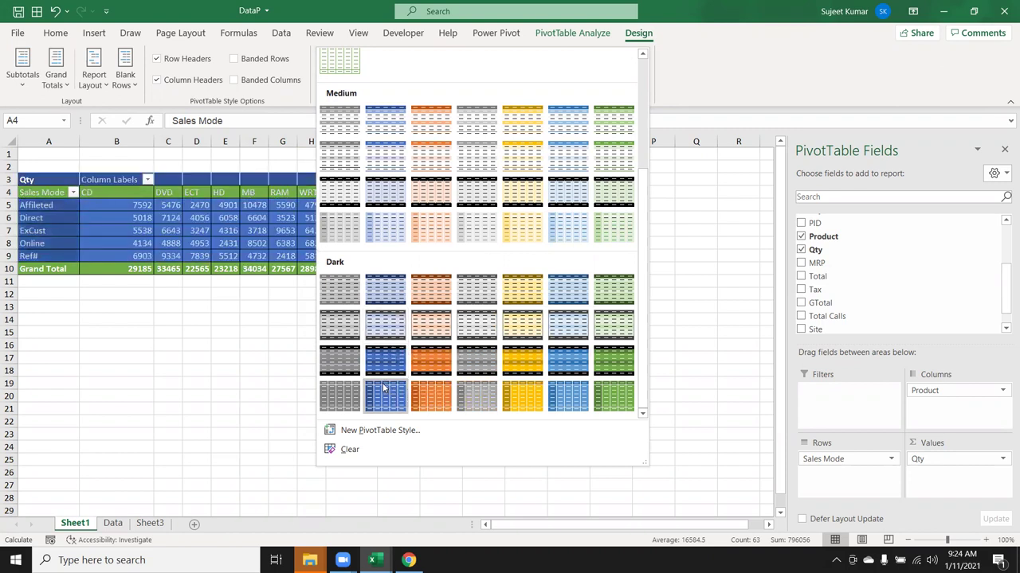
{"action": "scroll", "coordinate": [478, 358], "scroll_direction": "up", "scroll_amount": 3}
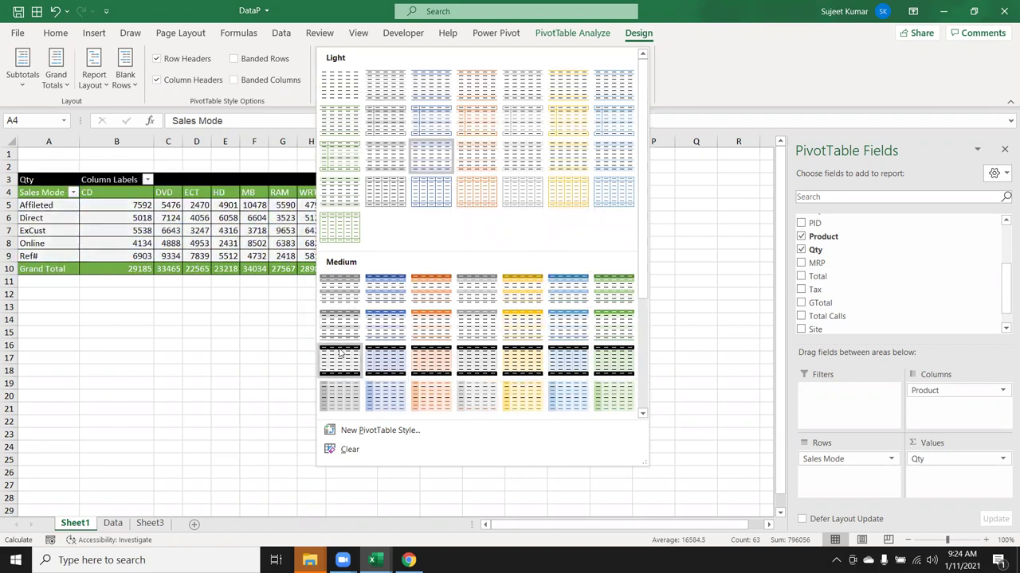
{"action": "left_click", "coordinate": [340, 352]}
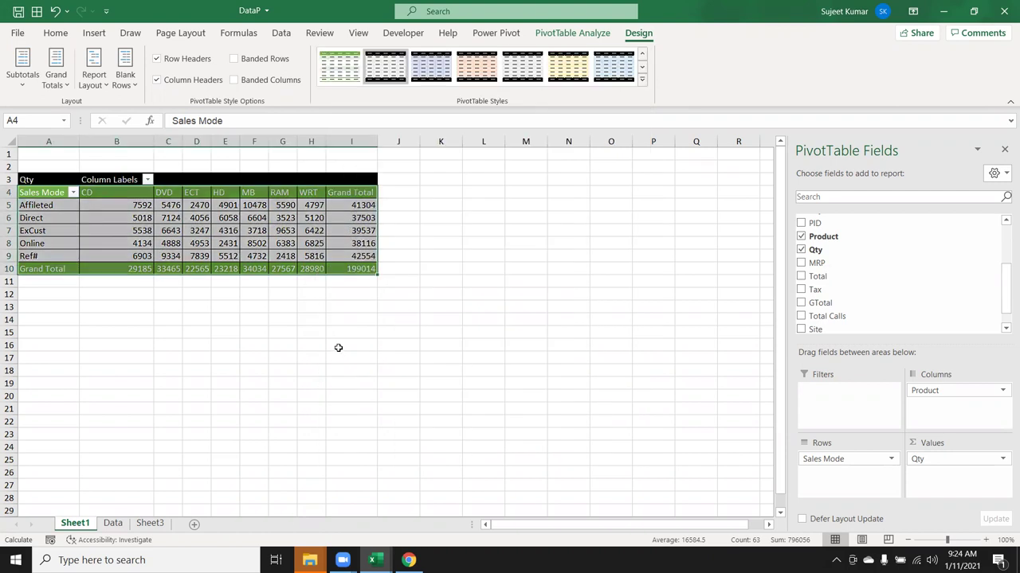
{"action": "left_click", "coordinate": [269, 328]}
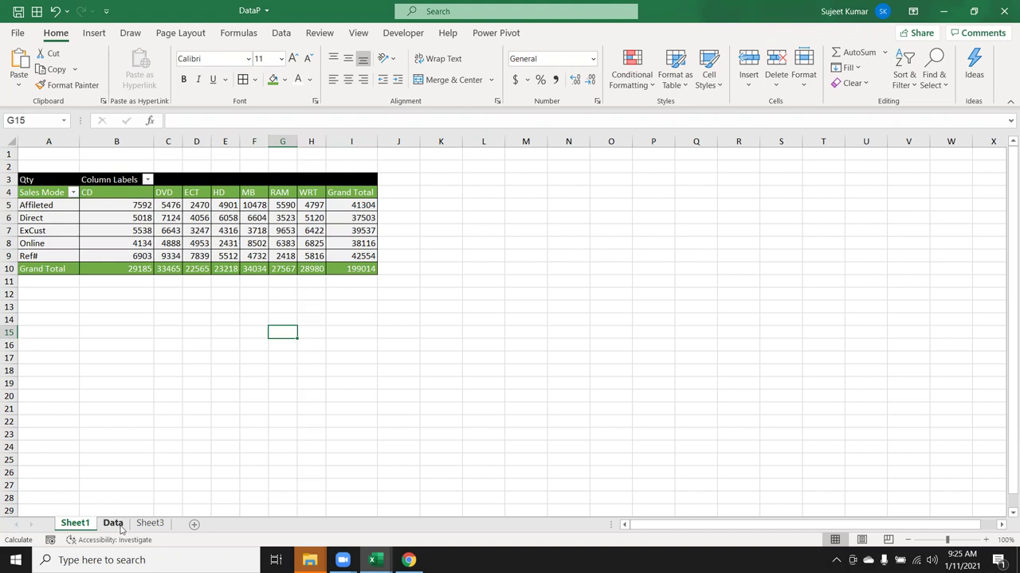
Step: Insert a 2-D Clustered Column PivotChart from a selected cell in the Sheet1 pivot
{"action": "left_click", "coordinate": [119, 526]}
{"action": "left_click", "coordinate": [41, 154]}
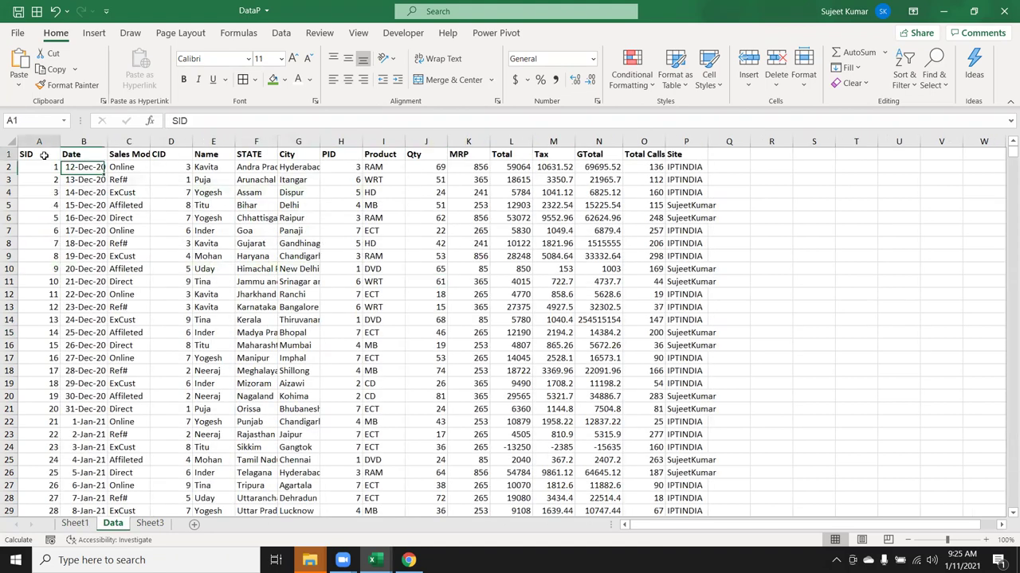
{"action": "left_click", "coordinate": [94, 32]}
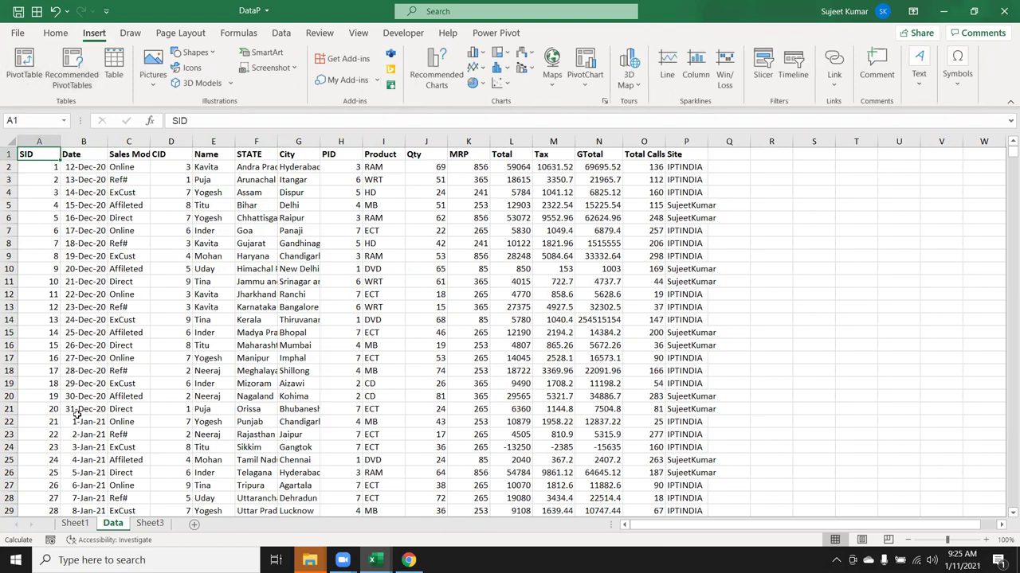
{"action": "left_click", "coordinate": [73, 524]}
{"action": "left_click_drag", "start_coordinate": [76, 230], "coordinate": [100, 230]}
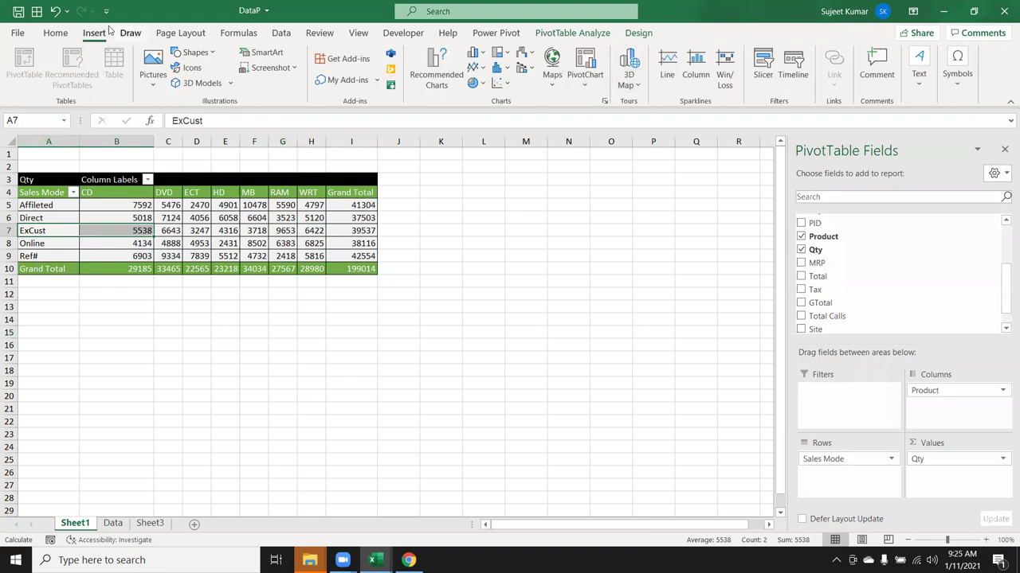
{"action": "left_click", "coordinate": [477, 53]}
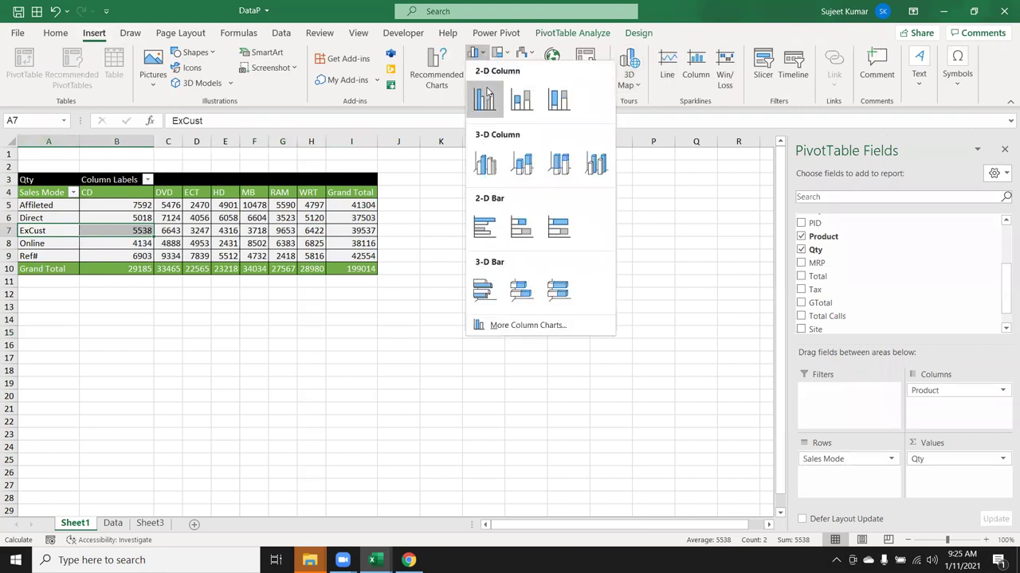
{"action": "left_click", "coordinate": [486, 97]}
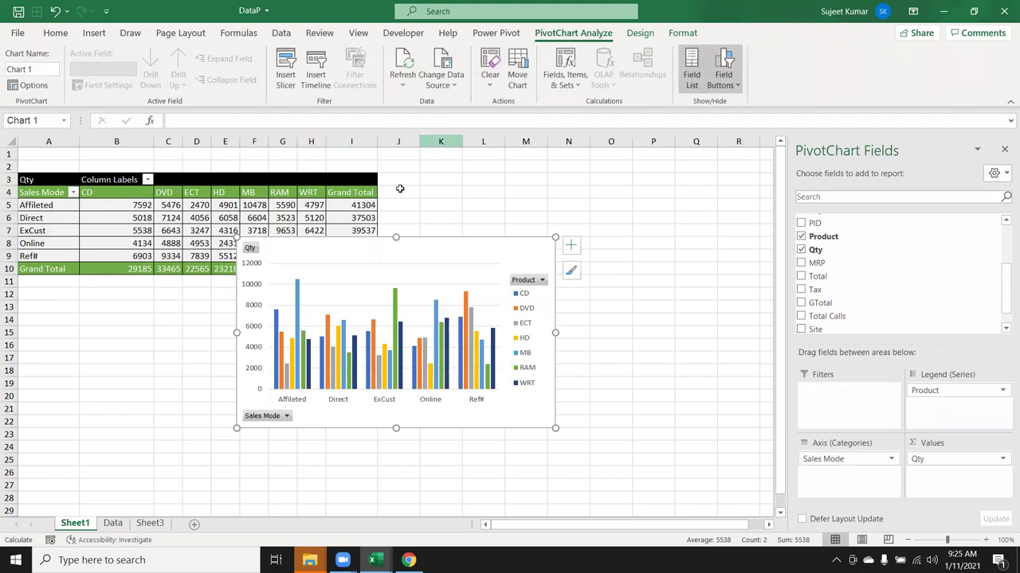
Step: Move the PivotChart beside the pivot, enlarge it, and apply a dark chart style
{"action": "left_click_drag", "start_coordinate": [321, 253], "coordinate": [468, 165]}
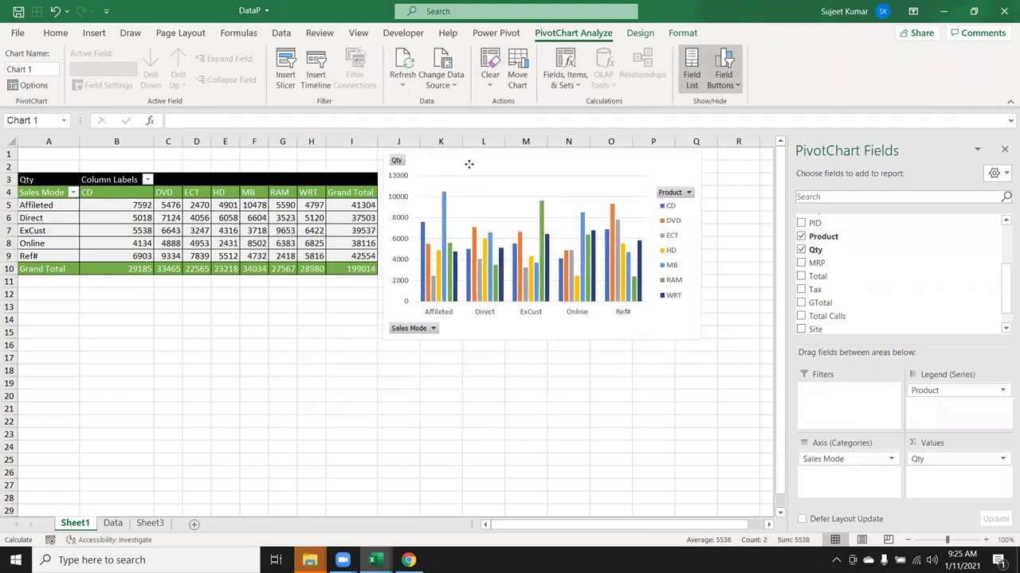
{"action": "left_click_drag", "start_coordinate": [703, 340], "coordinate": [742, 383]}
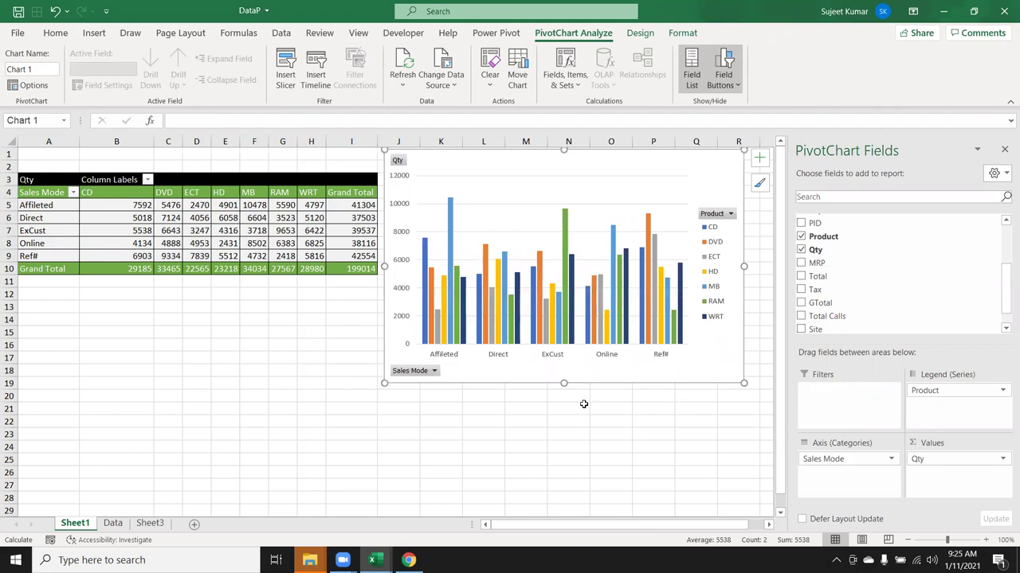
{"action": "left_click", "coordinate": [682, 33]}
{"action": "left_click", "coordinate": [640, 32]}
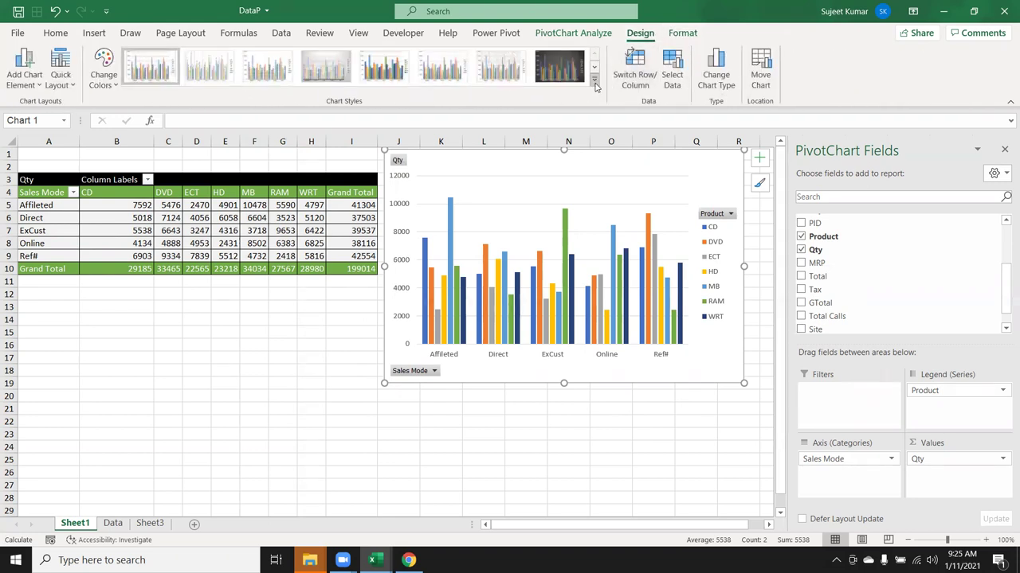
{"action": "left_click", "coordinate": [584, 76]}
{"action": "left_click", "coordinate": [593, 86]}
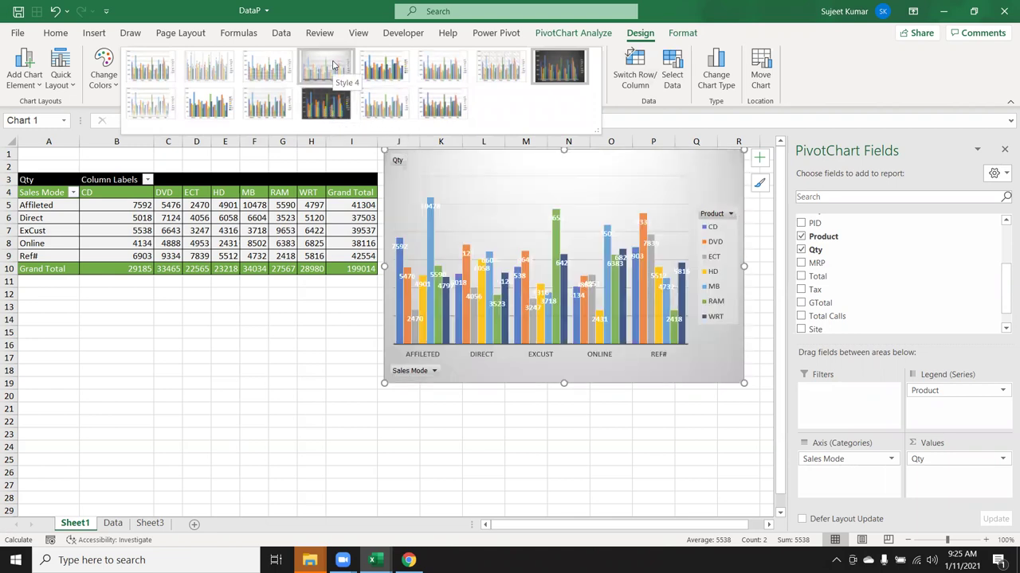
{"action": "left_click", "coordinate": [326, 110]}
{"action": "left_click", "coordinate": [275, 338]}
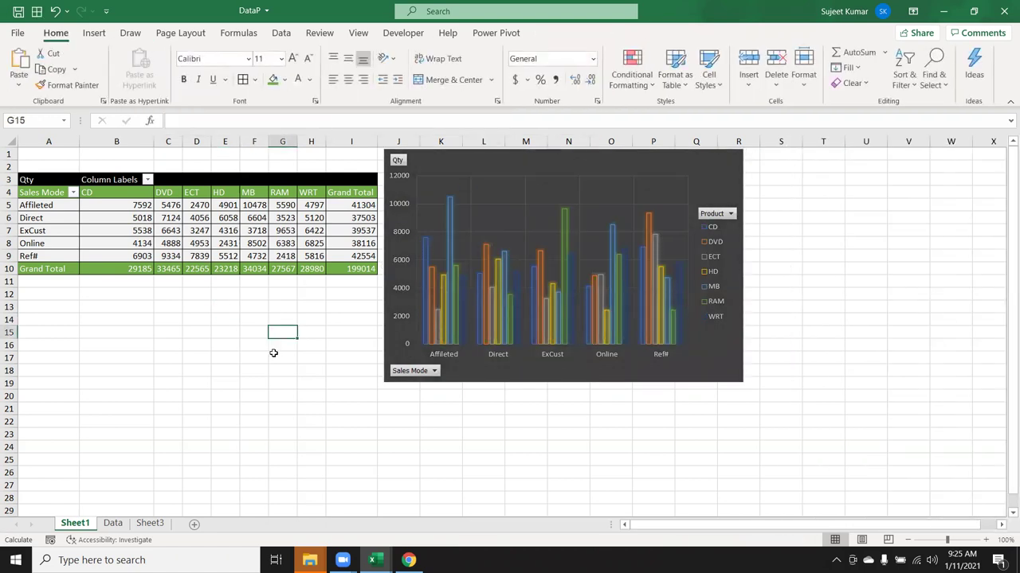
Step: Switch between the Data sheet and Sheet1, briefly opening and closing Sheet1's code window
{"action": "left_click", "coordinate": [113, 523]}
{"action": "left_click", "coordinate": [93, 524]}
{"action": "left_click", "coordinate": [112, 524]}
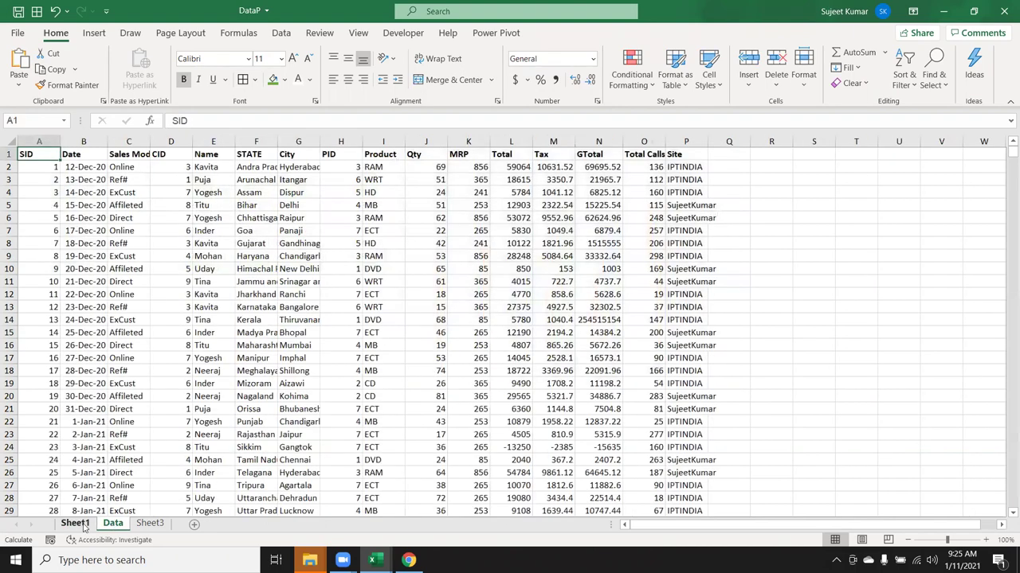
{"action": "left_click", "coordinate": [79, 524]}
{"action": "right_click", "coordinate": [83, 526]}
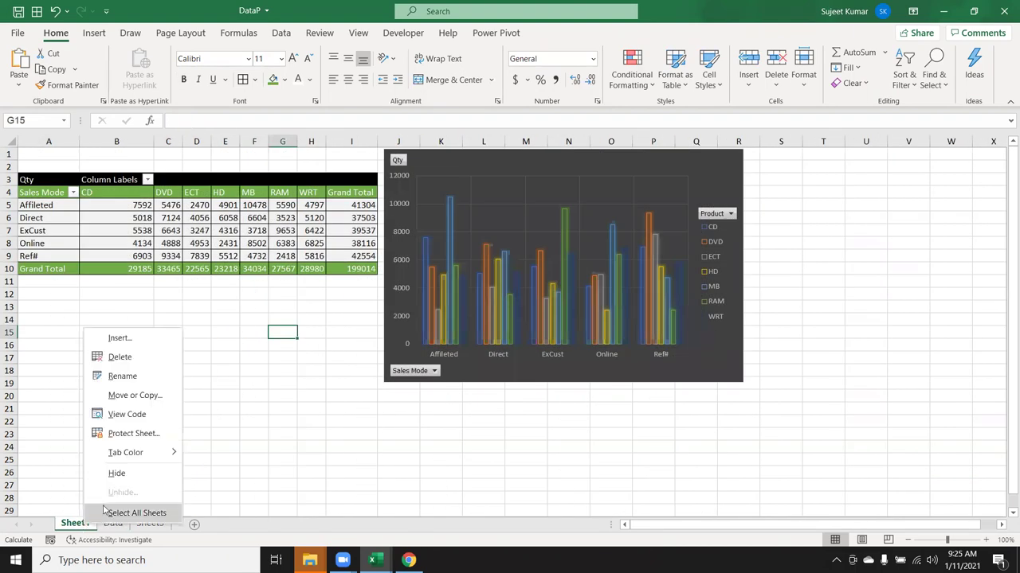
{"action": "left_click", "coordinate": [127, 414]}
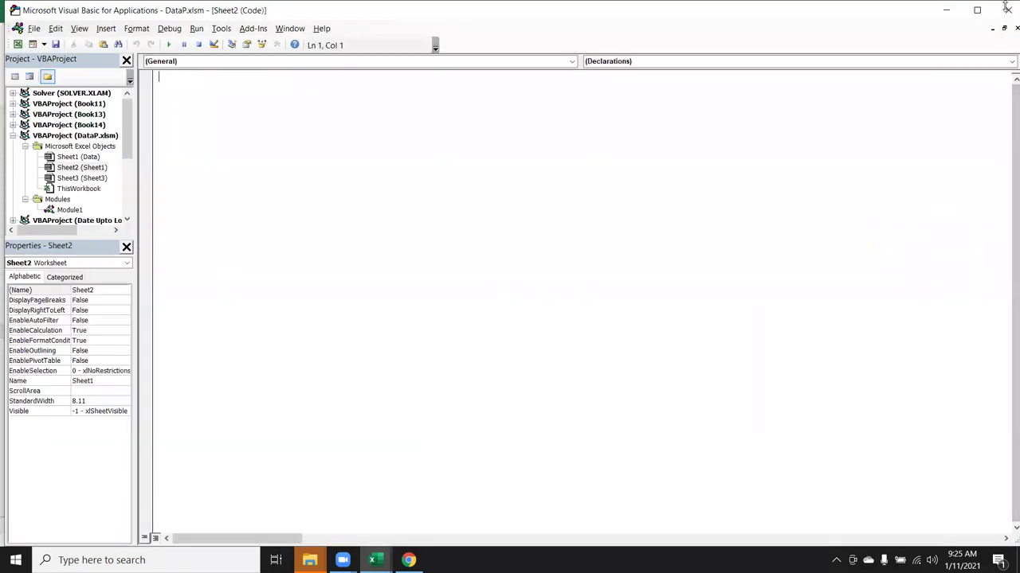
{"action": "left_click", "coordinate": [1008, 9]}
Step: Copy Sheet1 to a new book via Move or Copy with Create a copy ticked
{"action": "right_click", "coordinate": [93, 527]}
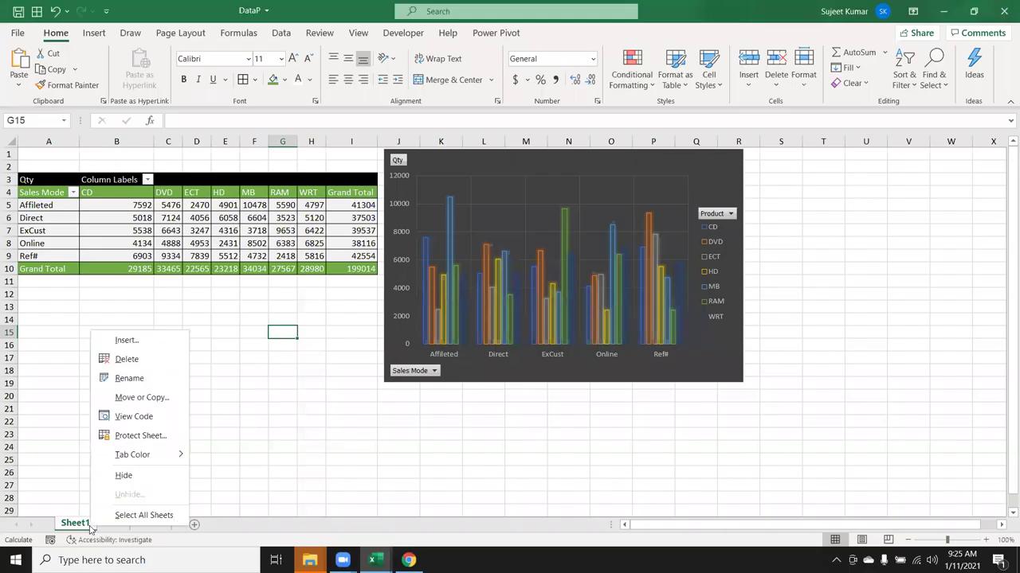
{"action": "left_click", "coordinate": [138, 397]}
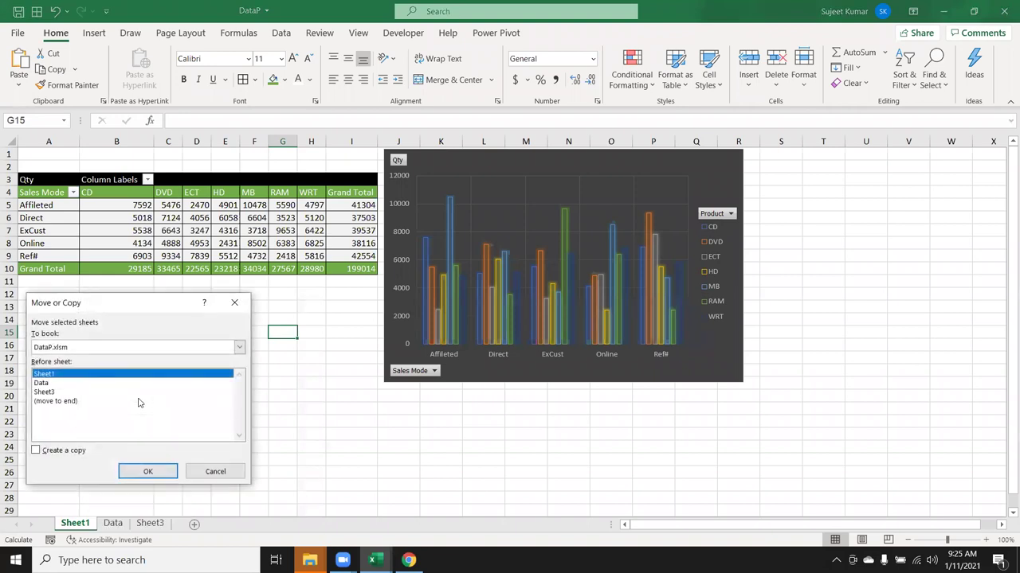
{"action": "left_click", "coordinate": [46, 452]}
{"action": "left_click", "coordinate": [68, 351]}
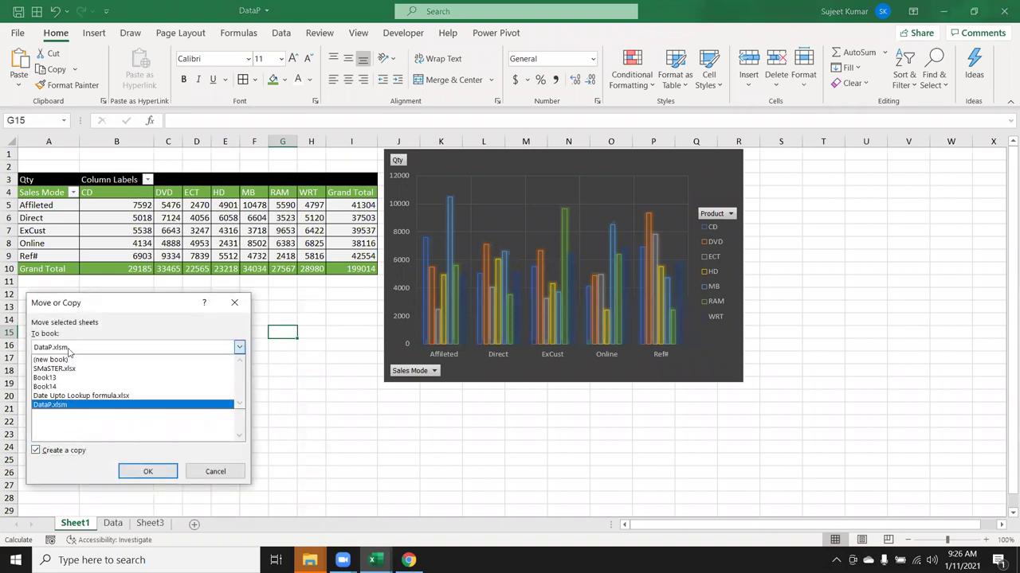
{"action": "left_click", "coordinate": [62, 360]}
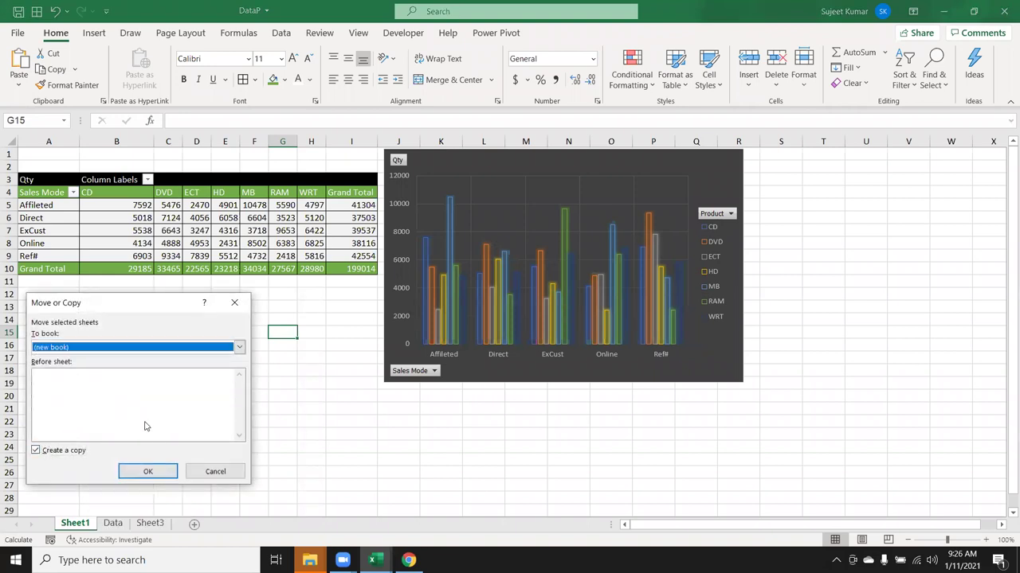
{"action": "left_click", "coordinate": [163, 473]}
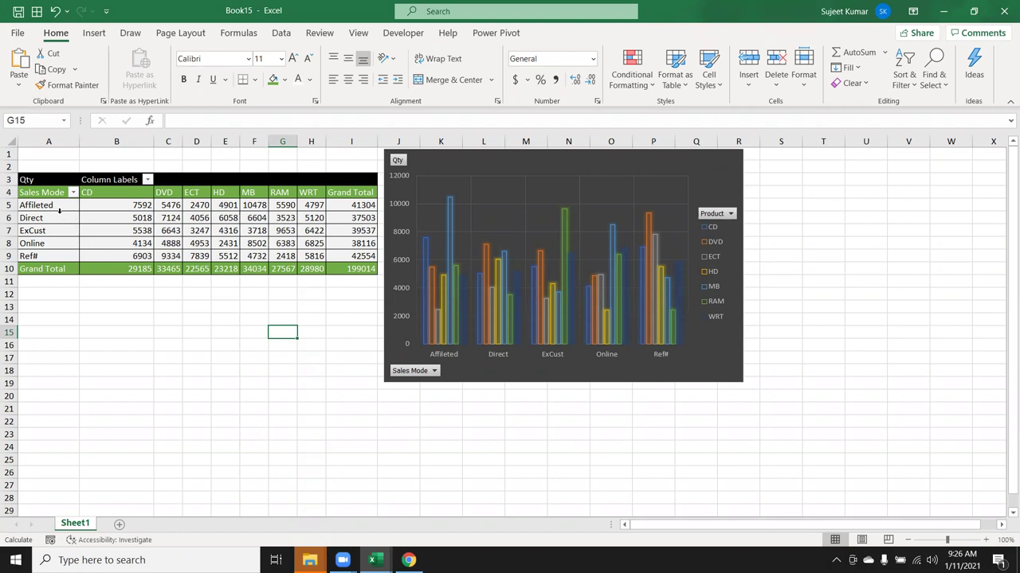
Step: Drill into the 7592 value in B5 to list its underlying records and browse them
{"action": "left_click", "coordinate": [109, 205]}
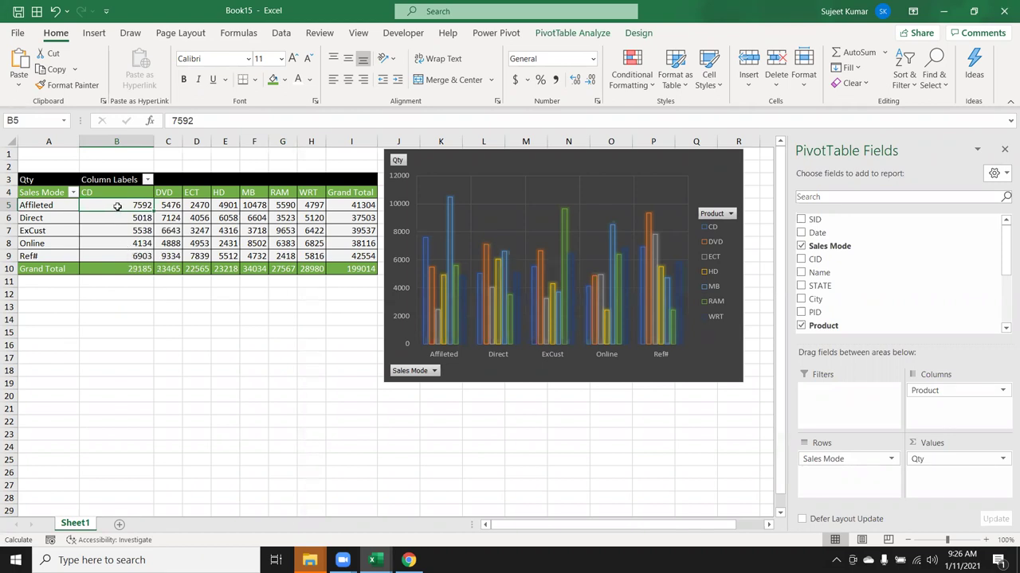
{"action": "double_click", "coordinate": [118, 205]}
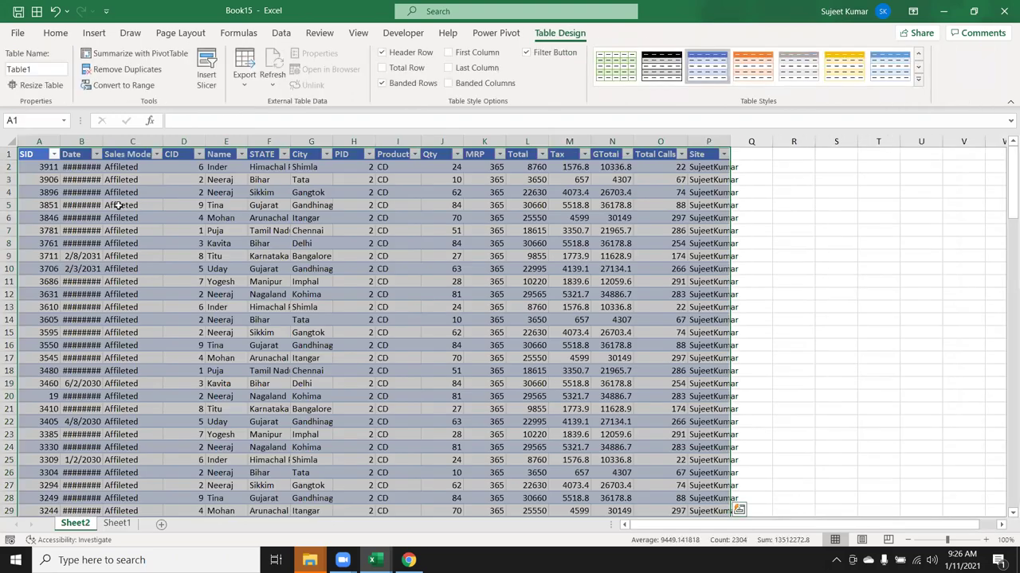
{"action": "key", "text": "Down"}
{"action": "key", "text": "ctrl+Down"}
{"action": "key", "text": "Right"}
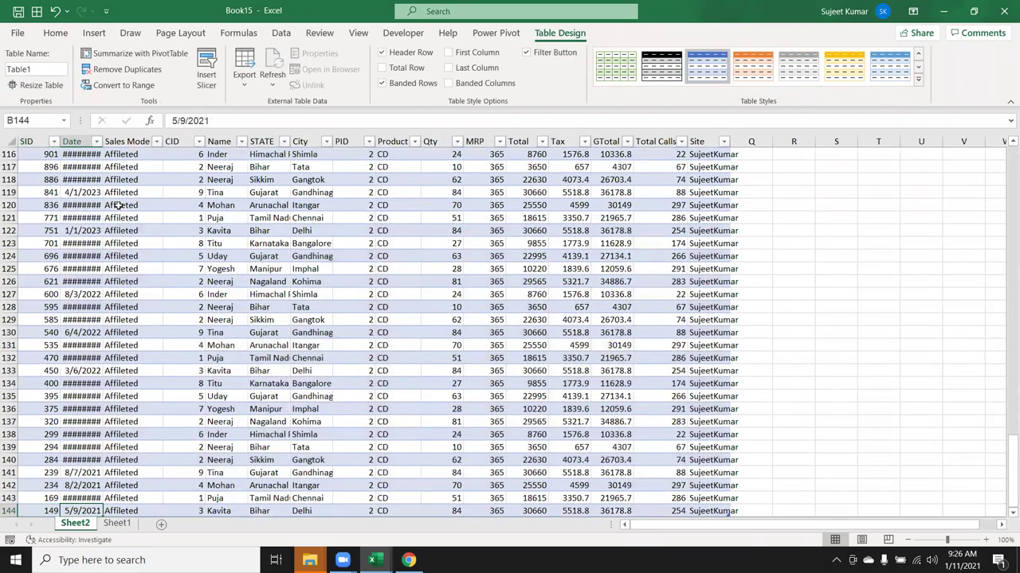
{"action": "key", "text": "Down"}
{"action": "key", "text": "Down"}
{"action": "key", "text": "Right"}
{"action": "key", "text": "Right"}
{"action": "key", "text": "Right"}
{"action": "key", "text": "Right"}
{"action": "key", "text": "Right"}
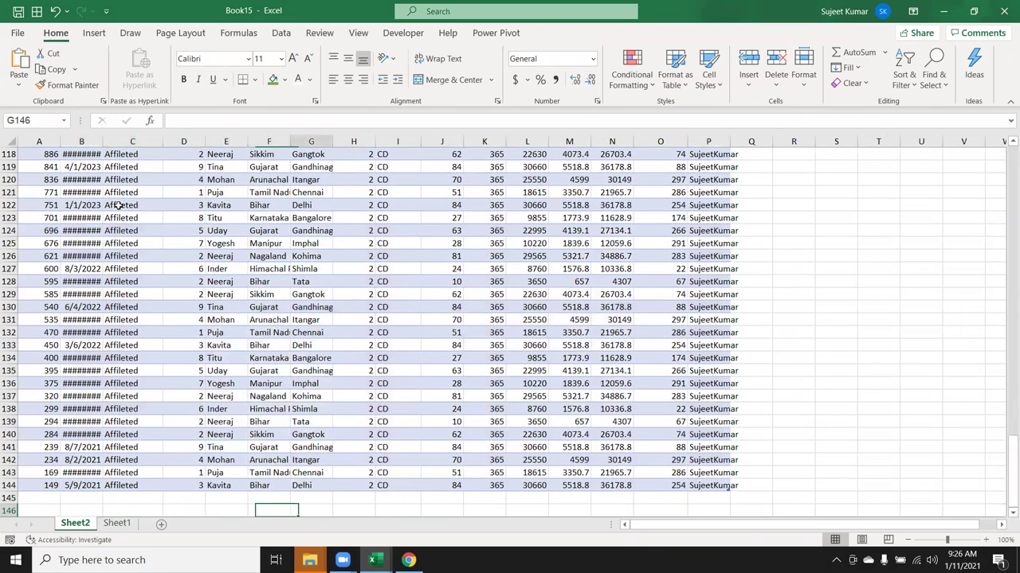
{"action": "key", "text": "Right"}
{"action": "key", "text": "Right"}
{"action": "key", "text": "Right"}
{"action": "key", "text": "ctrl+Up"}
{"action": "key", "text": "ctrl+Up"}
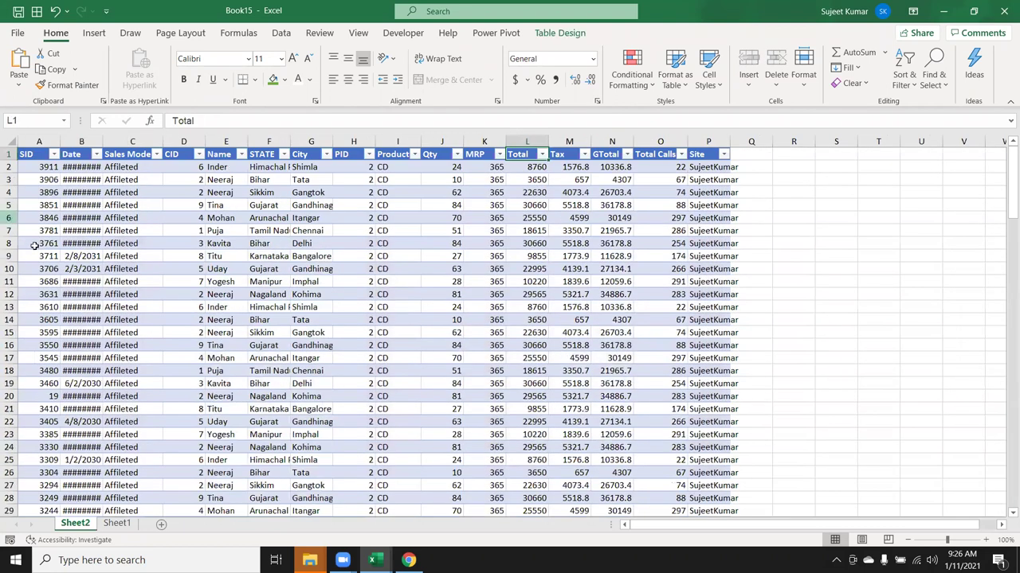
Step: Delete Sheet2 and close Book15 without saving
{"action": "right_click", "coordinate": [91, 527]}
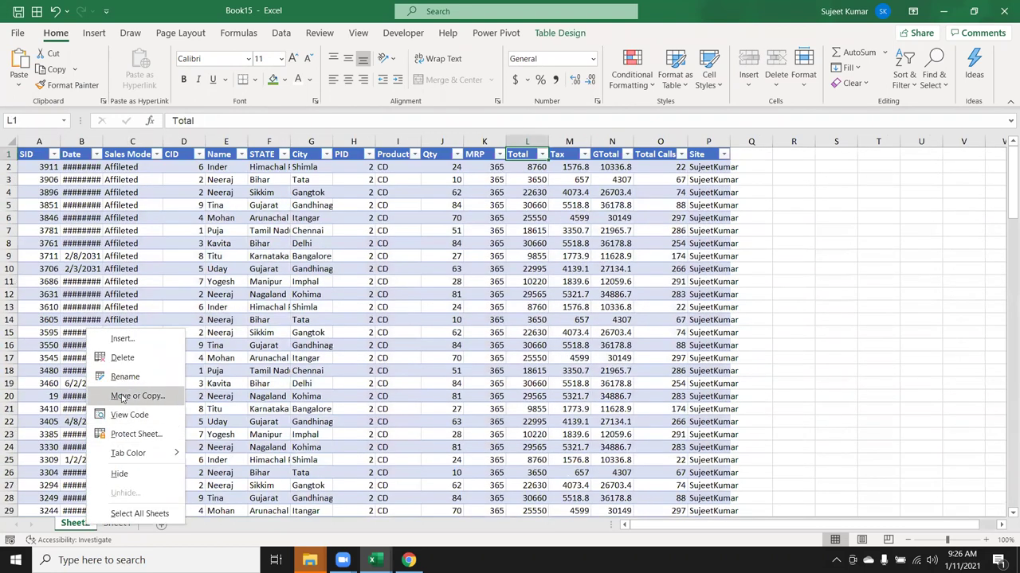
{"action": "left_click", "coordinate": [127, 359]}
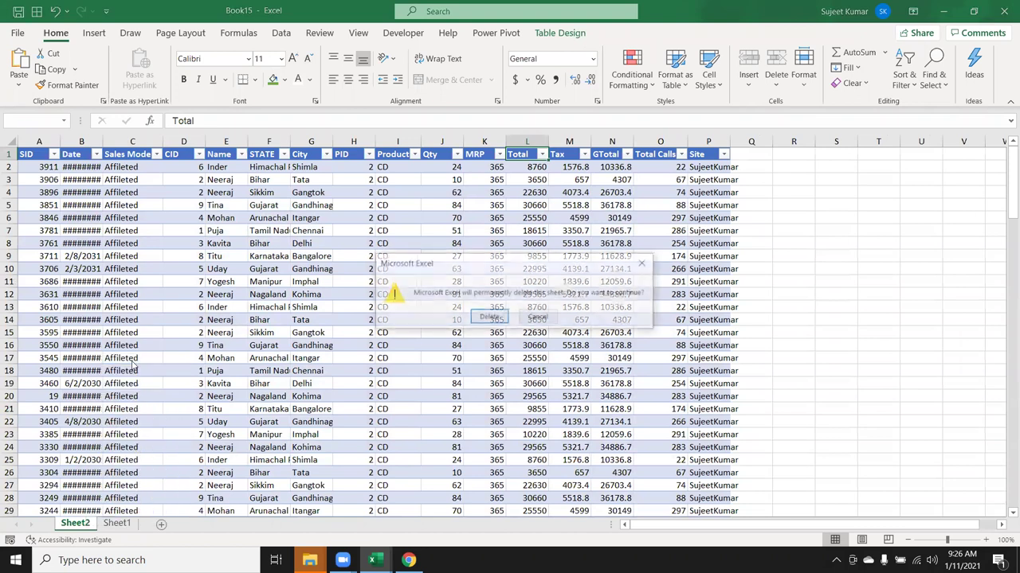
{"action": "left_click", "coordinate": [480, 318]}
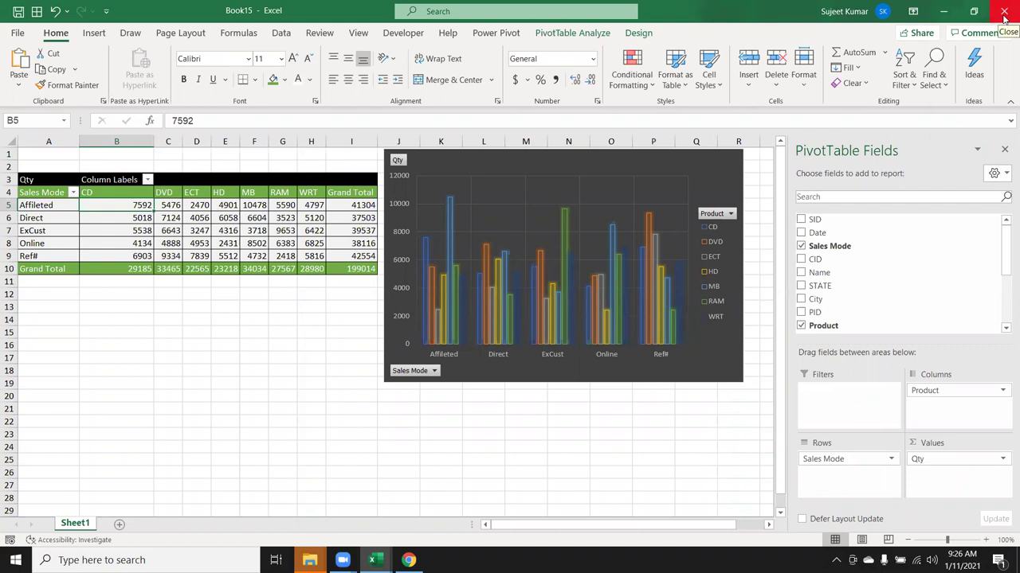
{"action": "left_click", "coordinate": [1004, 17]}
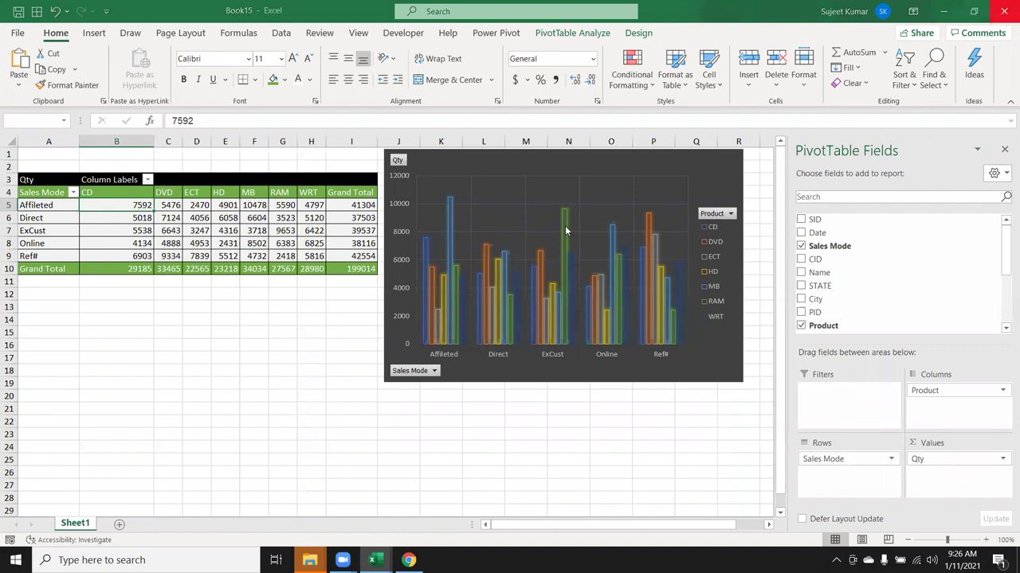
{"action": "left_click", "coordinate": [564, 353]}
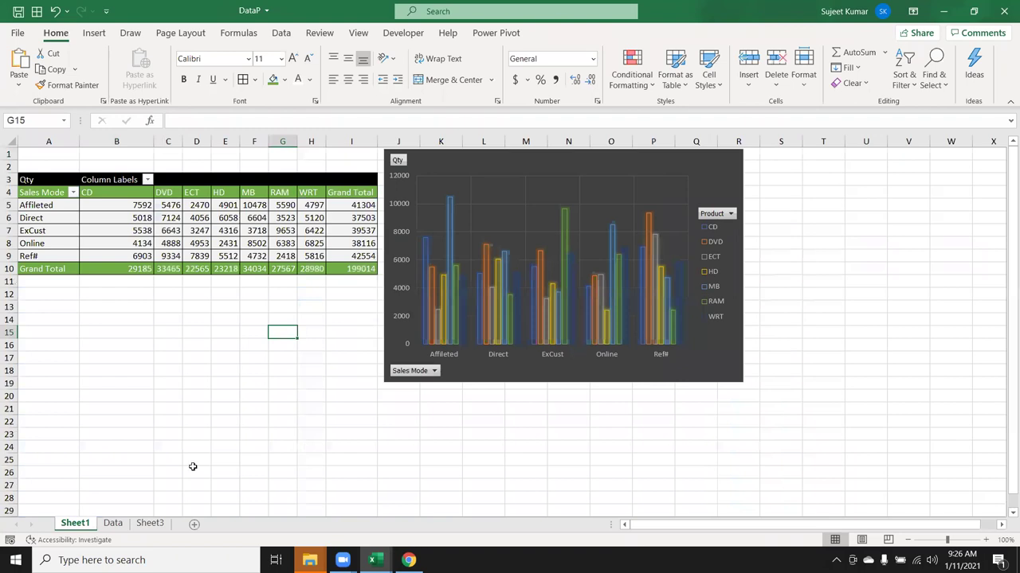
Step: Delete the PivotChart and move Product from Columns to the Filters area
{"action": "left_click", "coordinate": [500, 379]}
{"action": "key", "text": "Delete"}
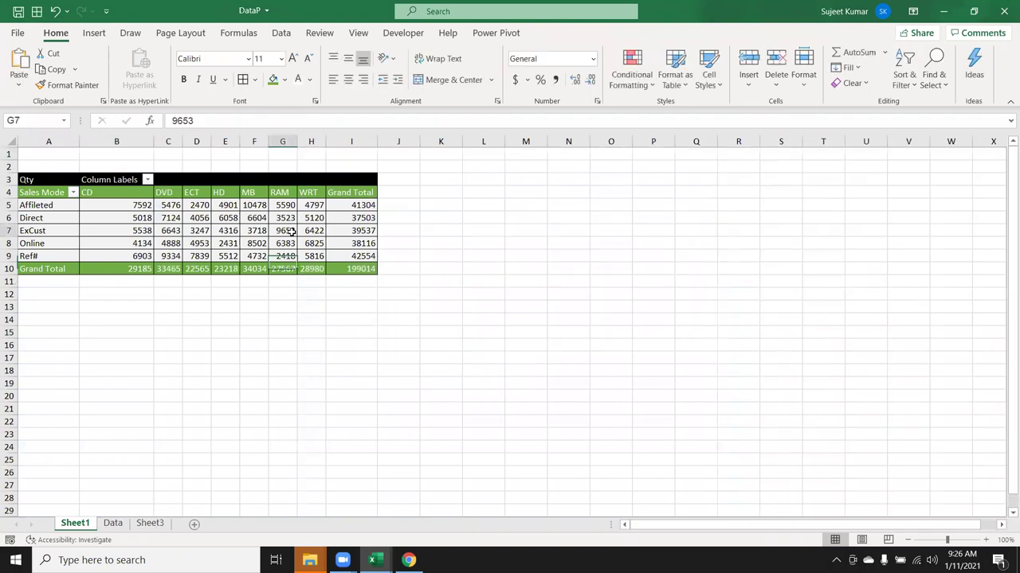
{"action": "left_click", "coordinate": [291, 234]}
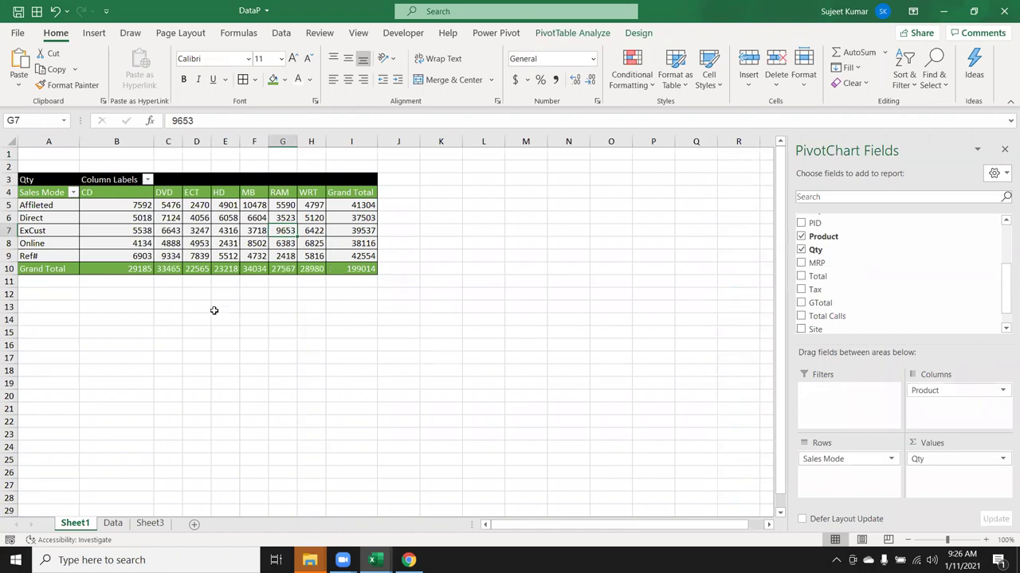
{"action": "left_click_drag", "start_coordinate": [120, 193], "coordinate": [308, 195]}
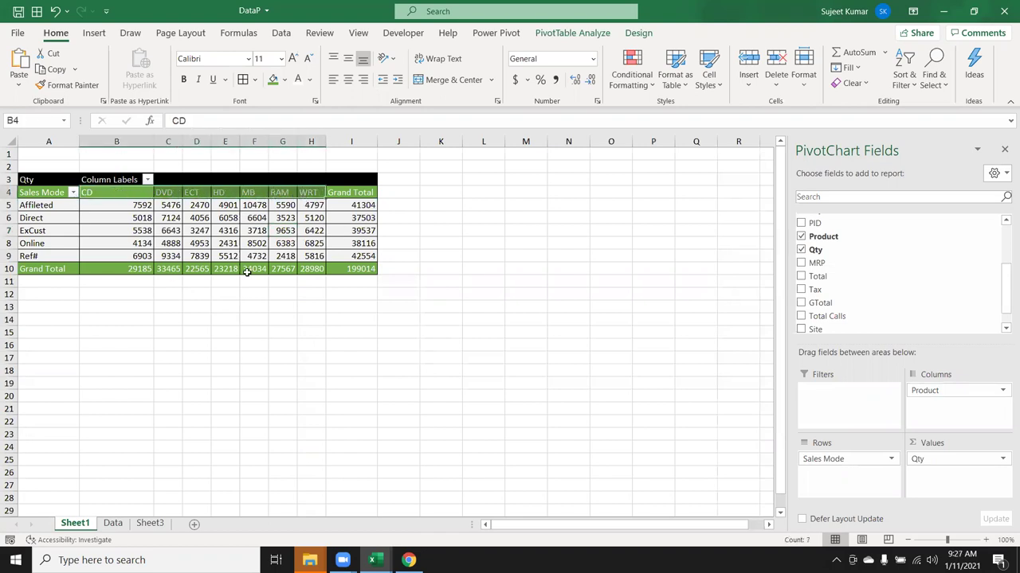
{"action": "left_click_drag", "start_coordinate": [956, 390], "coordinate": [860, 399]}
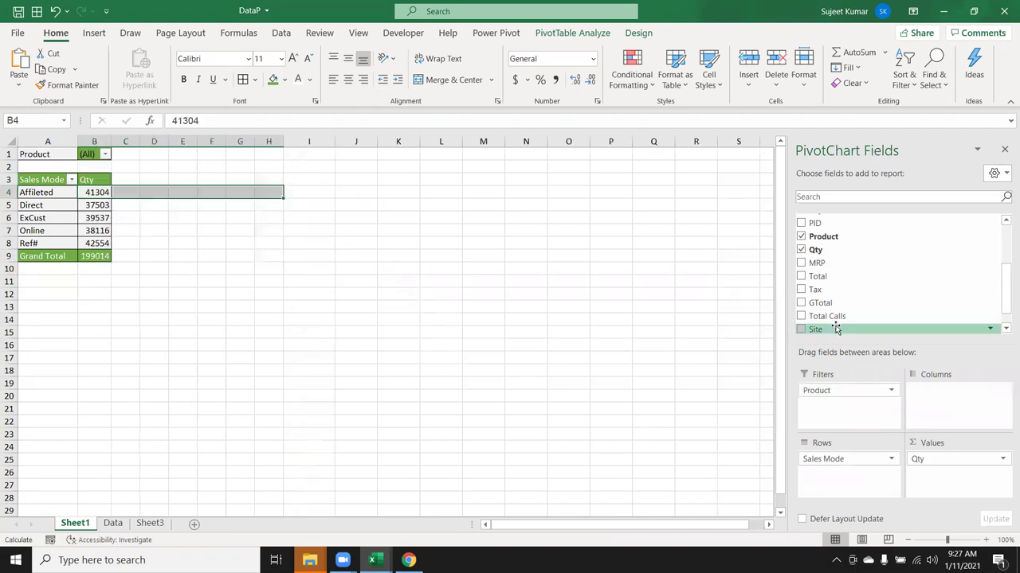
{"action": "scroll", "coordinate": [836, 329], "scroll_direction": "up", "scroll_amount": 3}
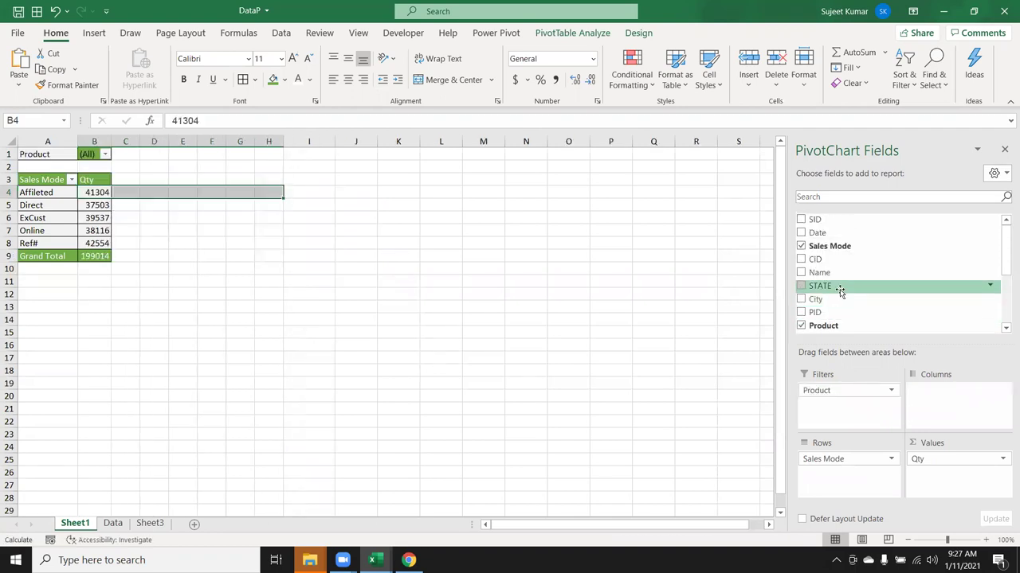
Step: Add City to the pivot's Columns area and scan across the new city columns
{"action": "left_click_drag", "start_coordinate": [842, 306], "coordinate": [940, 412]}
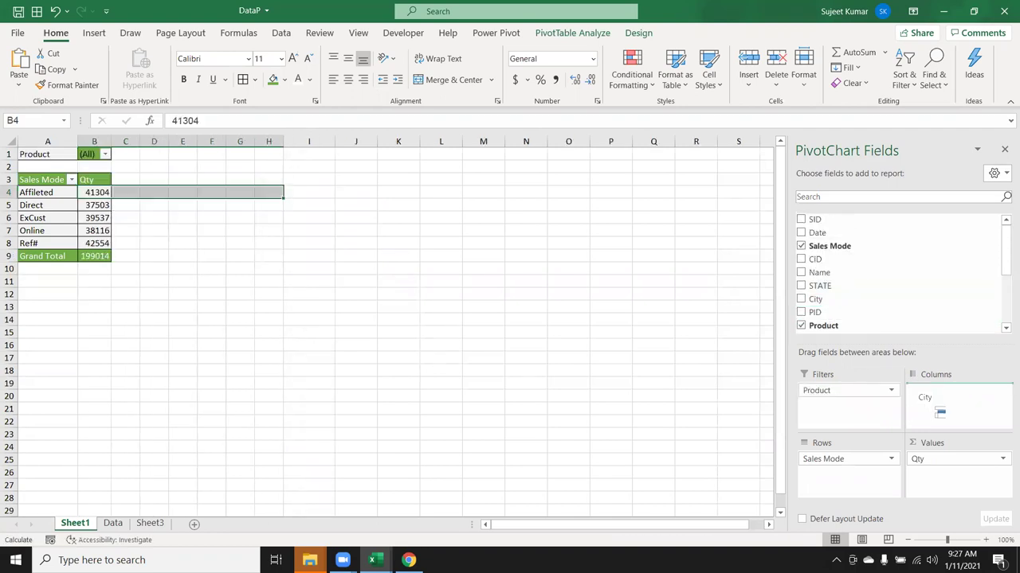
{"action": "left_click", "coordinate": [296, 230]}
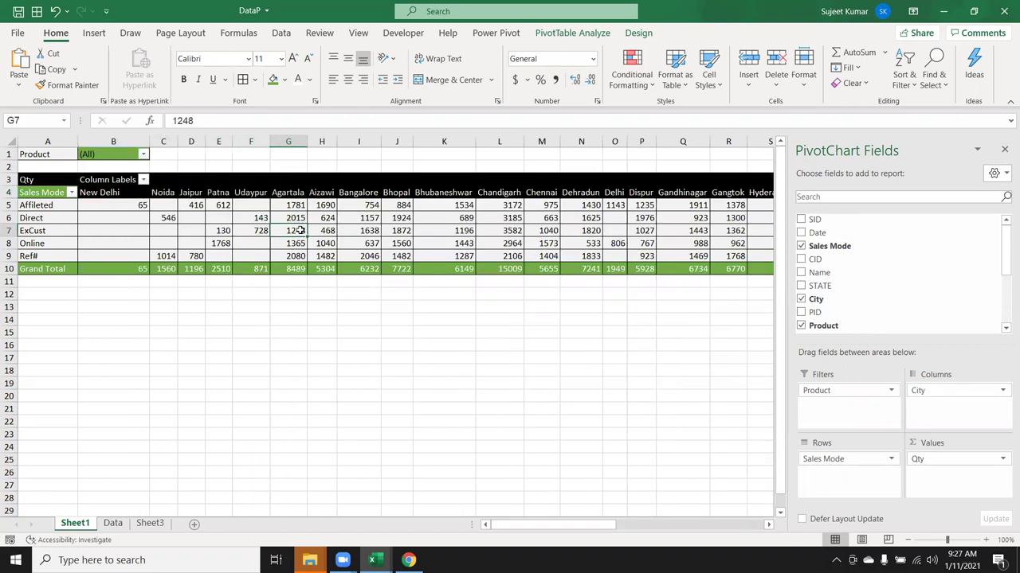
{"action": "key", "text": "Right"}
{"action": "key", "text": "Right"}
{"action": "key", "text": "Right"}
{"action": "key", "text": "Right"}
{"action": "key", "text": "Right"}
{"action": "key", "text": "Right"}
{"action": "key", "text": "Right"}
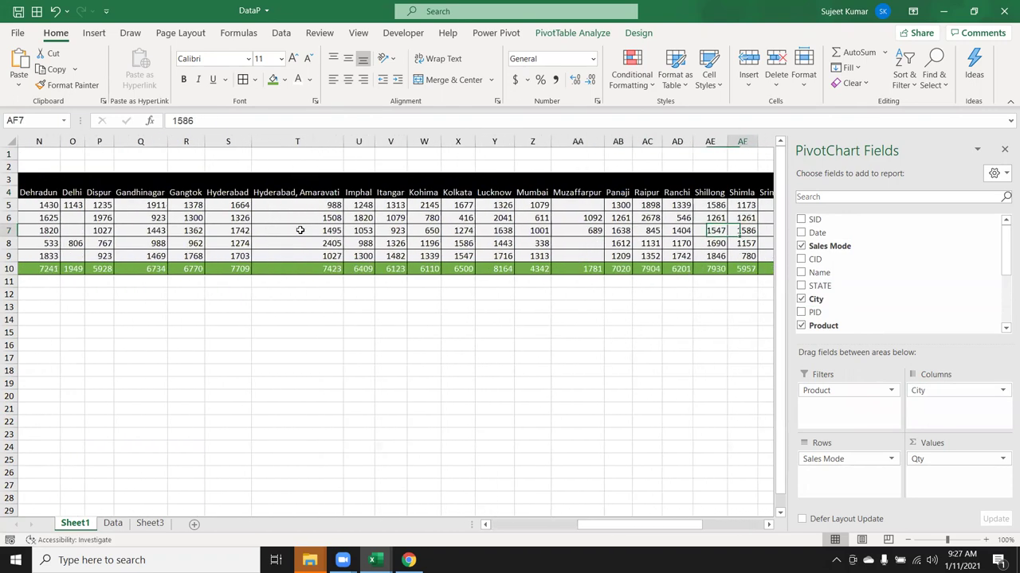
{"action": "key", "text": "Right"}
{"action": "key", "text": "Right"}
{"action": "key", "text": "Right"}
{"action": "key", "text": "Left"}
{"action": "key", "text": "Left"}
{"action": "key", "text": "Left"}
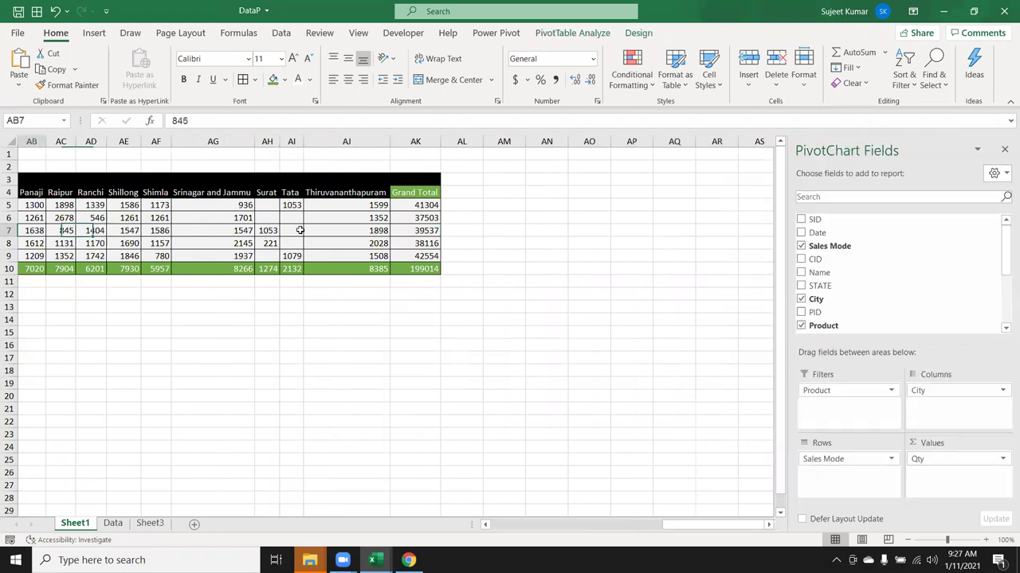
{"action": "key", "text": "Left"}
{"action": "key", "text": "Left"}
{"action": "key", "text": "Left"}
{"action": "key", "text": "Left"}
{"action": "key", "text": "Left"}
{"action": "key", "text": "Left"}
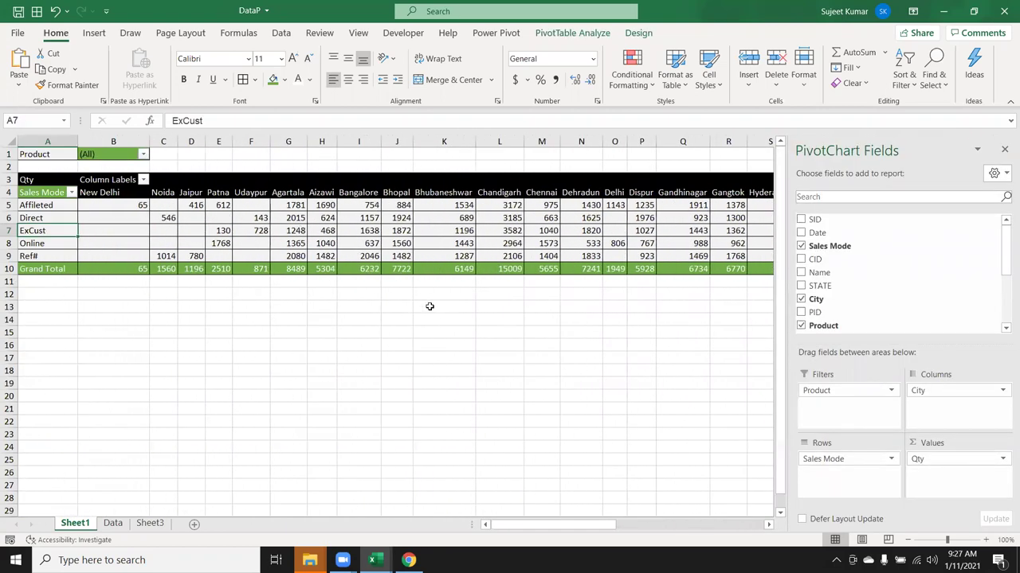
{"action": "scroll", "coordinate": [509, 318], "scroll_direction": "down", "scroll_amount": 6}
{"action": "scroll", "coordinate": [509, 317], "scroll_direction": "up", "scroll_amount": 6}
Step: Move City from Columns into the Rows area beneath Sales Mode
{"action": "mouse_move", "coordinate": [530, 525]}
{"action": "left_mouse_down"}
{"action": "mouse_move", "coordinate": [596, 536]}
{"action": "mouse_move", "coordinate": [473, 529]}
{"action": "left_mouse_up"}
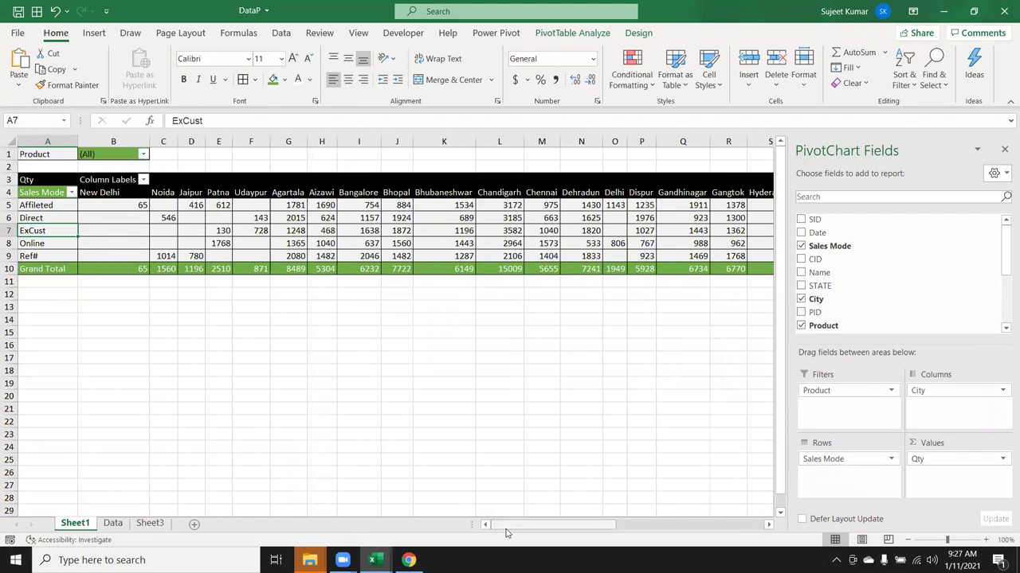
{"action": "left_click", "coordinate": [250, 261]}
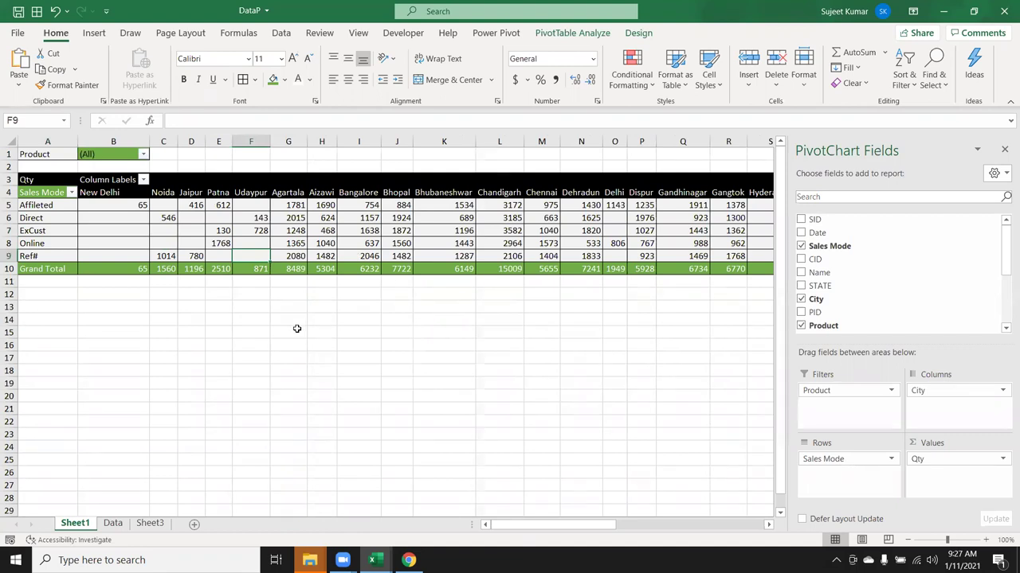
{"action": "mouse_move", "coordinate": [924, 391]}
{"action": "left_mouse_down"}
{"action": "mouse_move", "coordinate": [978, 470]}
{"action": "mouse_move", "coordinate": [868, 498]}
{"action": "mouse_move", "coordinate": [854, 486]}
{"action": "left_mouse_up"}
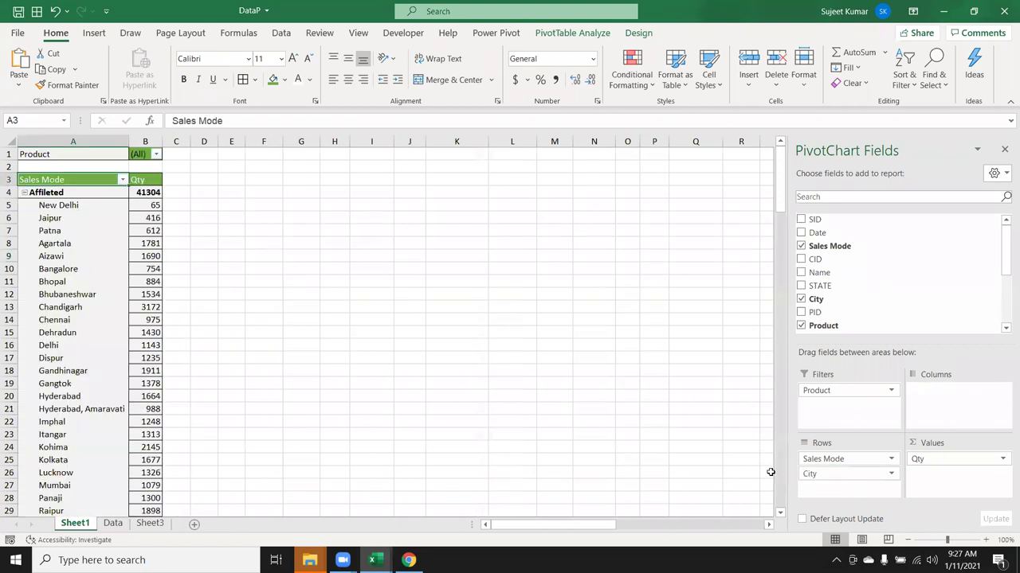
Step: Reorder the row fields so City sits above Sales Mode
{"action": "left_click_drag", "start_coordinate": [826, 480], "coordinate": [836, 483]}
{"action": "left_click_drag", "start_coordinate": [810, 479], "coordinate": [809, 460]}
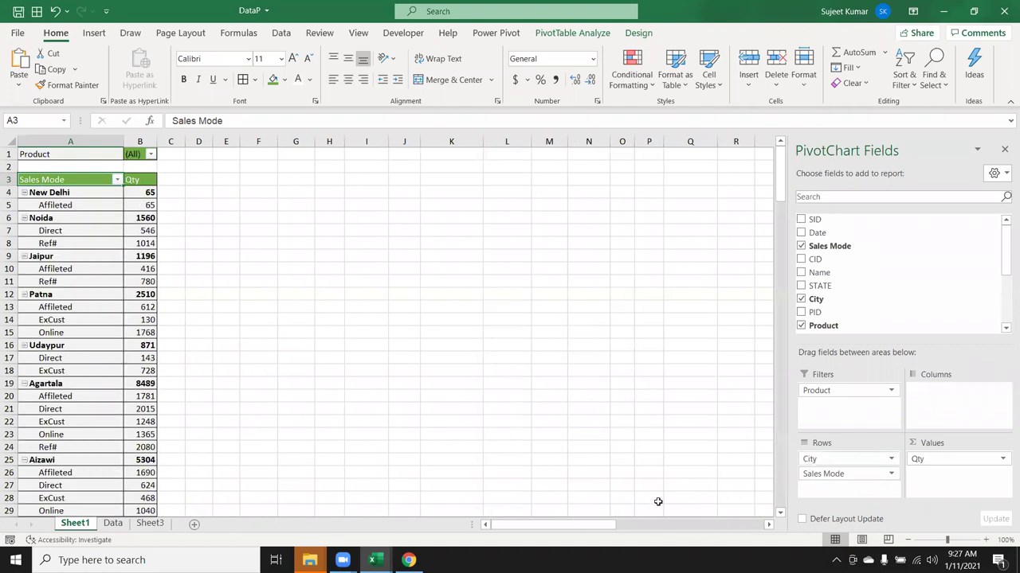
{"action": "scroll", "coordinate": [94, 442], "scroll_direction": "down", "scroll_amount": 7}
{"action": "scroll", "coordinate": [94, 442], "scroll_direction": "down", "scroll_amount": 3}
{"action": "scroll", "coordinate": [94, 443], "scroll_direction": "down", "scroll_amount": 2}
{"action": "scroll", "coordinate": [94, 442], "scroll_direction": "up", "scroll_amount": 8}
{"action": "scroll", "coordinate": [94, 442], "scroll_direction": "up", "scroll_amount": 4}
Step: Collapse the New Delhi, Noida and Jaipur city groups one by one
{"action": "left_click", "coordinate": [24, 192]}
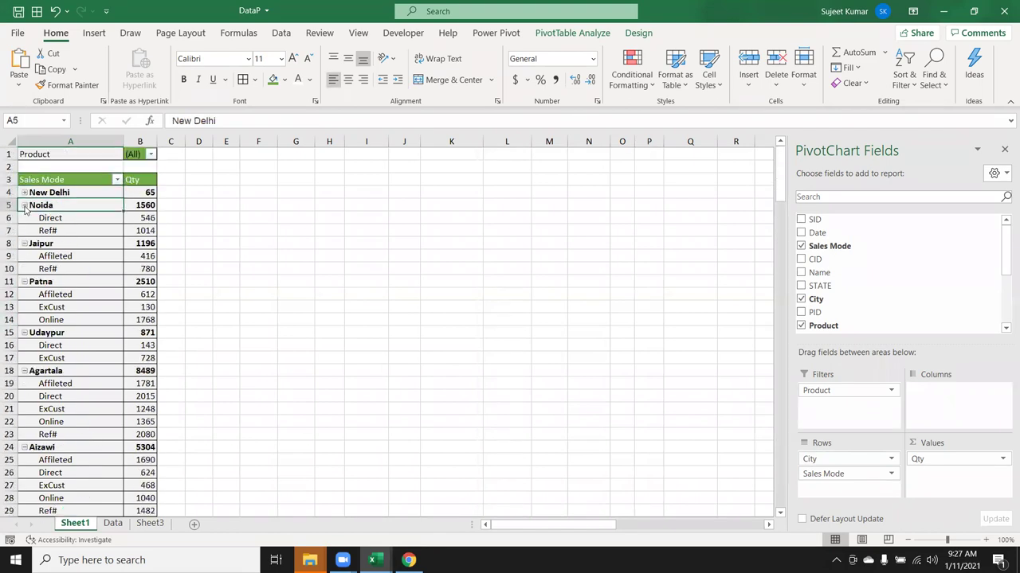
{"action": "left_click", "coordinate": [23, 205]}
{"action": "left_click", "coordinate": [22, 220]}
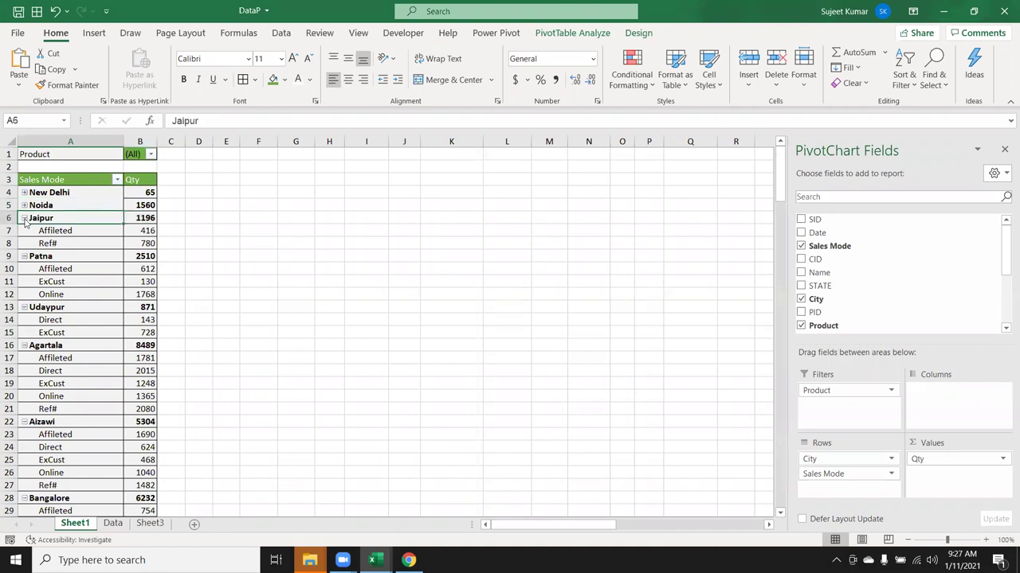
{"action": "left_click", "coordinate": [25, 219]}
{"action": "left_click", "coordinate": [622, 93]}
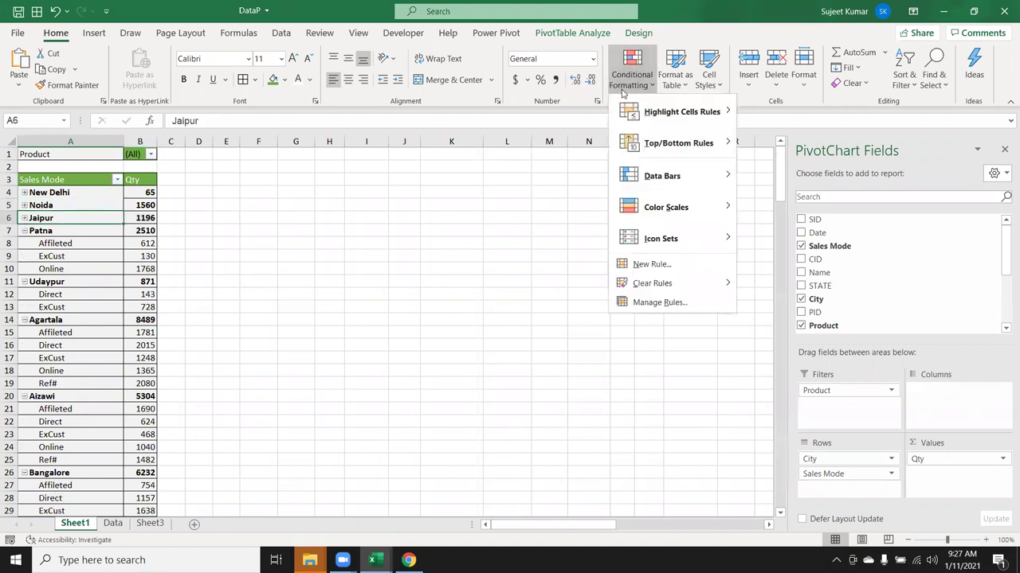
{"action": "mouse_move", "coordinate": [681, 111]}
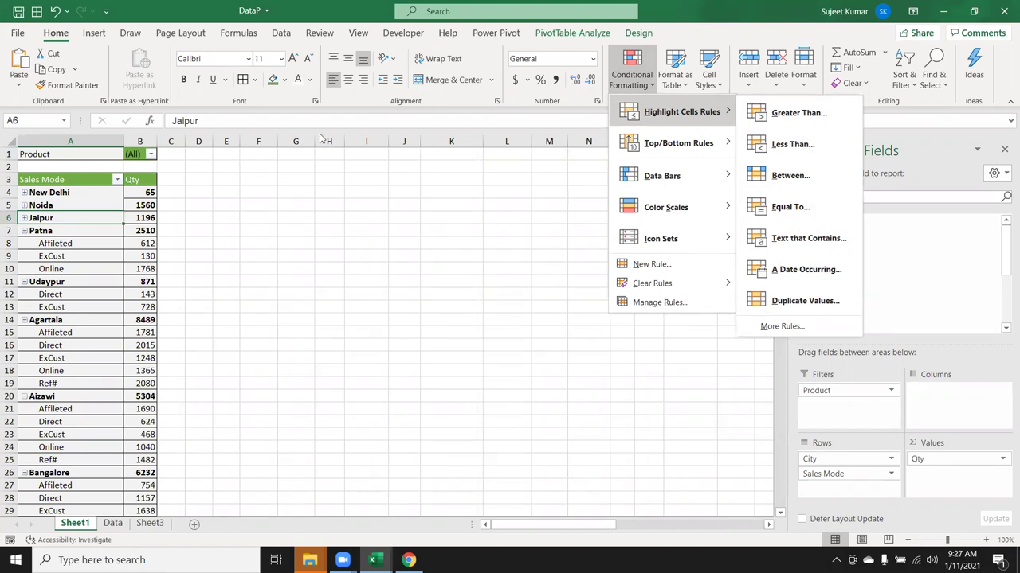
{"action": "key", "text": "Escape"}
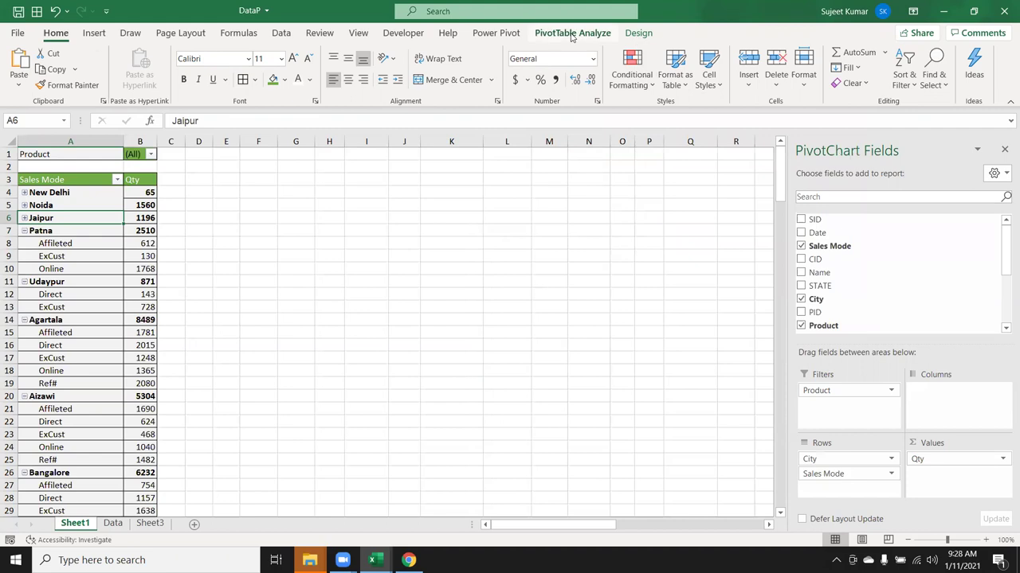
Step: Collapse and expand all city groups with PivotTable Analyze's Collapse/Expand Field
{"action": "left_click", "coordinate": [571, 33]}
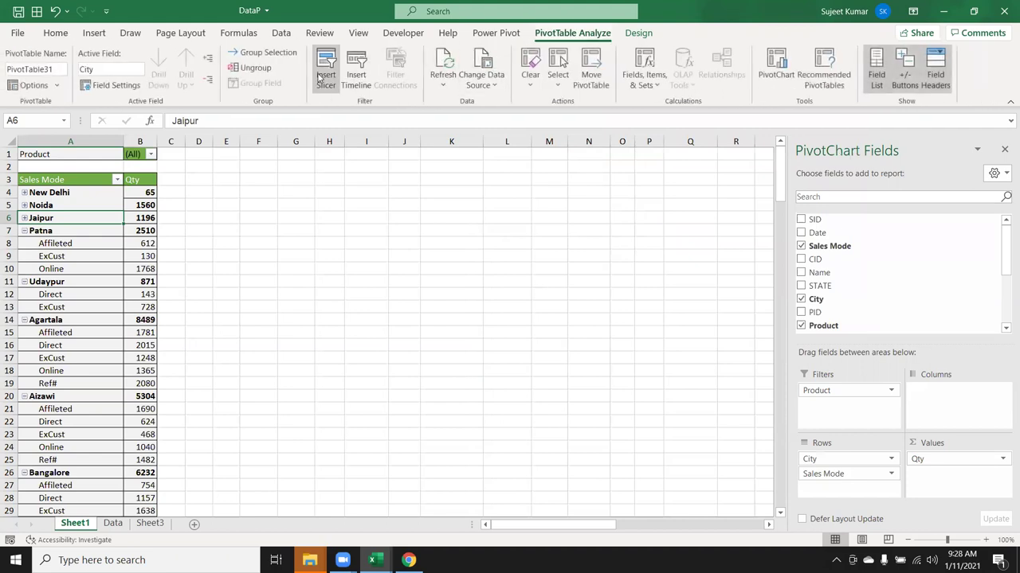
{"action": "left_click", "coordinate": [209, 81]}
{"action": "left_click", "coordinate": [208, 59]}
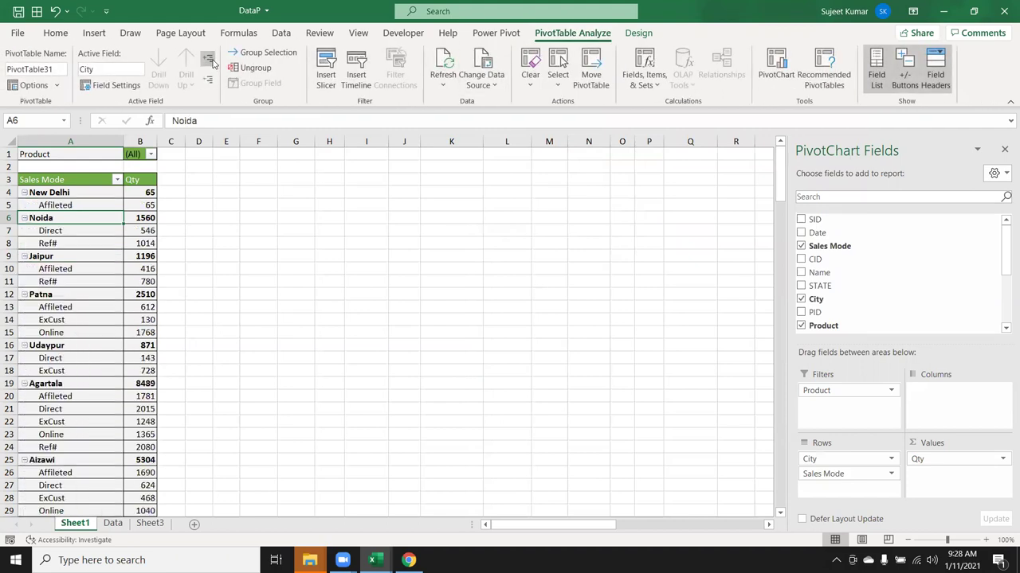
{"action": "left_click", "coordinate": [209, 81]}
{"action": "left_click", "coordinate": [208, 59]}
{"action": "left_click", "coordinate": [209, 80]}
Step: Put City back beneath Sales Mode and collapse the pivot to Sales Mode totals
{"action": "left_click_drag", "start_coordinate": [833, 459], "coordinate": [829, 478]}
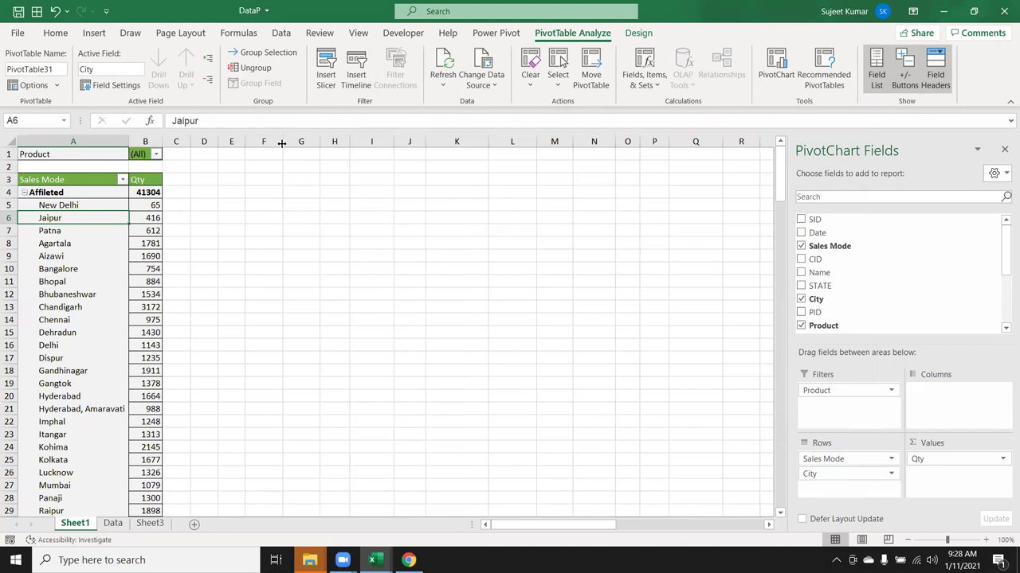
{"action": "left_click", "coordinate": [207, 81]}
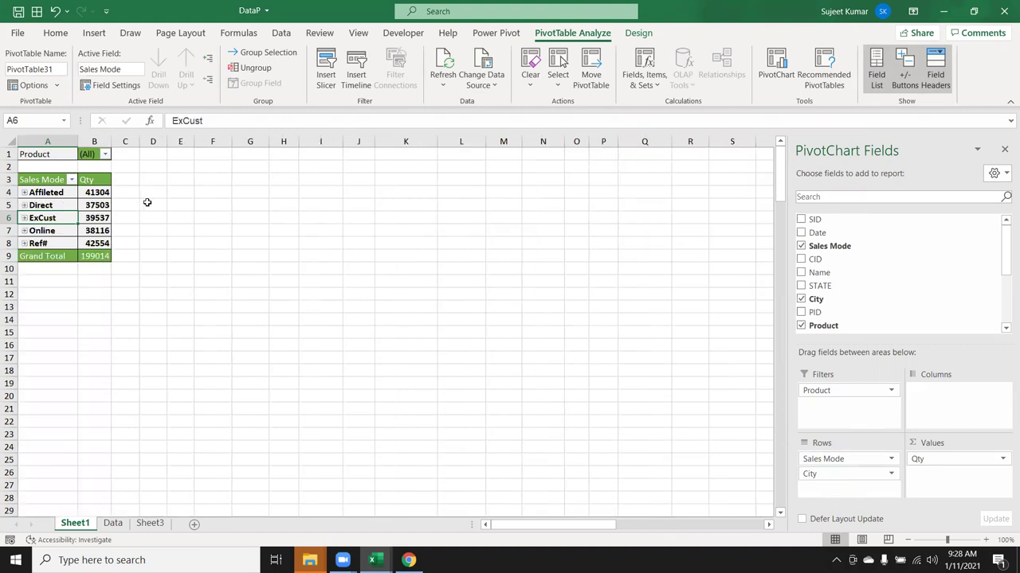
{"action": "left_click", "coordinate": [25, 231]}
{"action": "scroll", "coordinate": [42, 263], "scroll_direction": "down", "scroll_amount": 2}
{"action": "scroll", "coordinate": [48, 267], "scroll_direction": "down", "scroll_amount": 3}
{"action": "scroll", "coordinate": [56, 271], "scroll_direction": "up", "scroll_amount": 4}
{"action": "scroll", "coordinate": [55, 275], "scroll_direction": "up", "scroll_amount": 1}
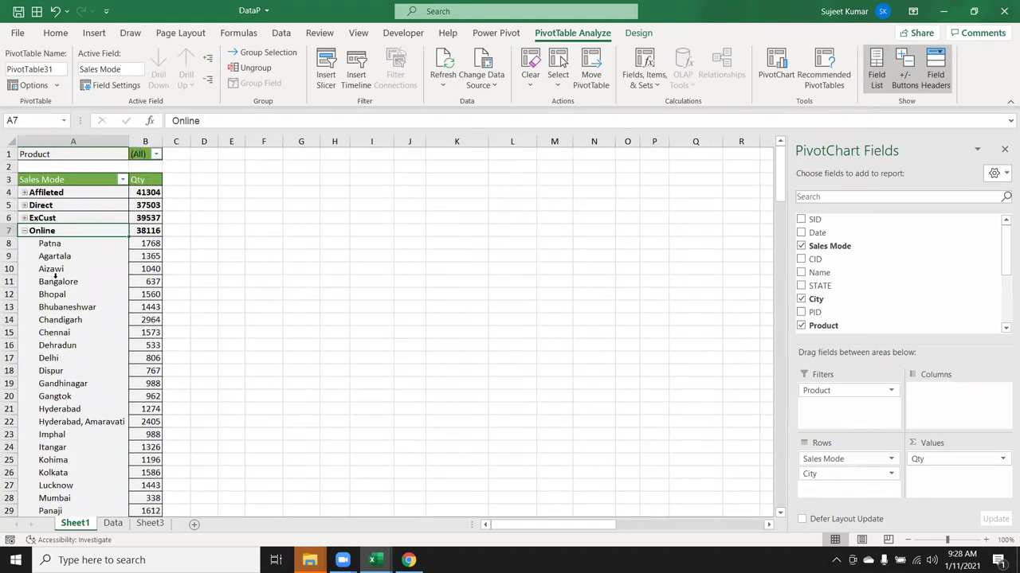
{"action": "left_click", "coordinate": [25, 231]}
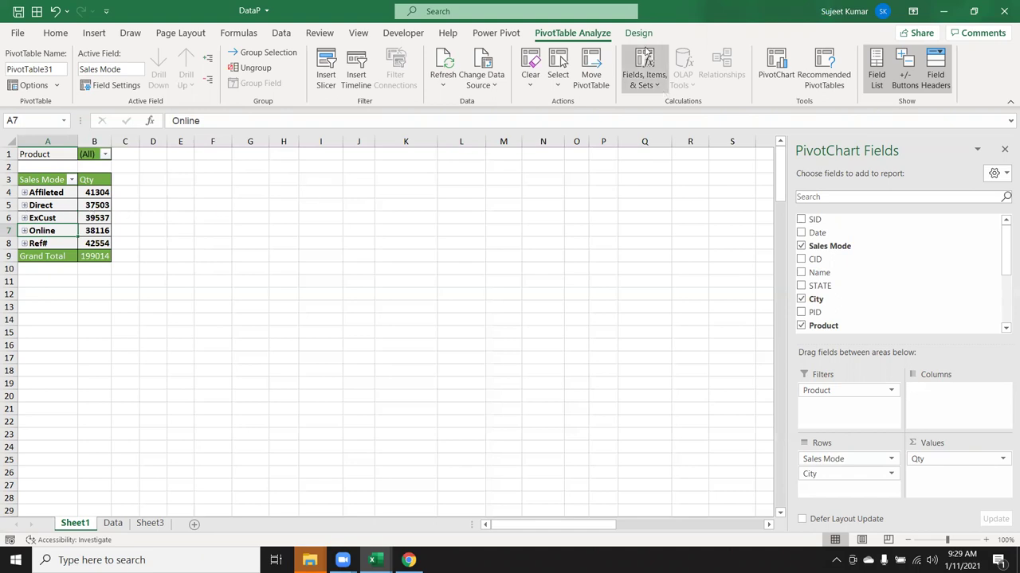
{"action": "left_click", "coordinate": [207, 58]}
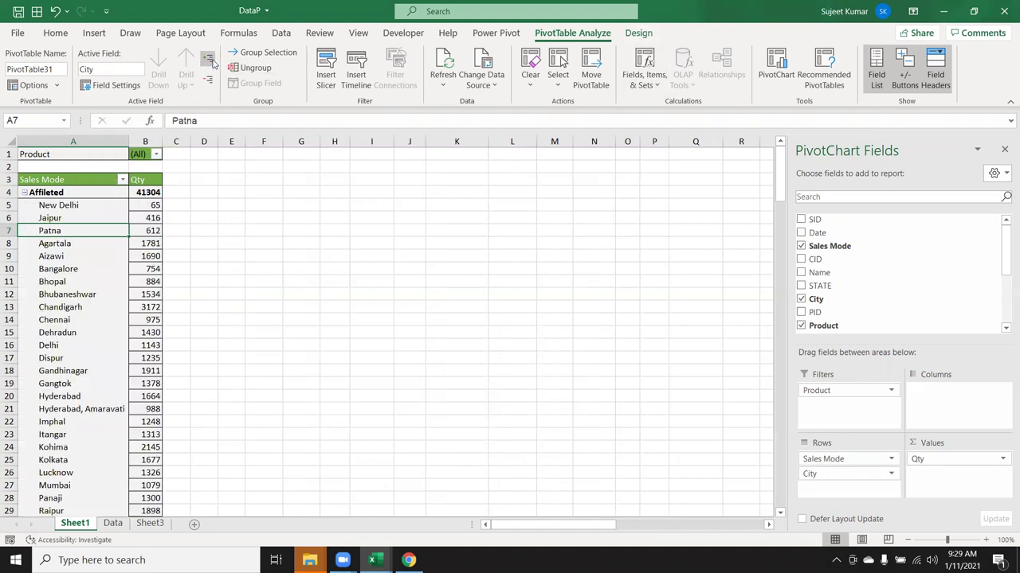
{"action": "left_click", "coordinate": [271, 231]}
{"action": "scroll", "coordinate": [248, 243], "scroll_direction": "down", "scroll_amount": 6}
{"action": "scroll", "coordinate": [247, 243], "scroll_direction": "up", "scroll_amount": 5}
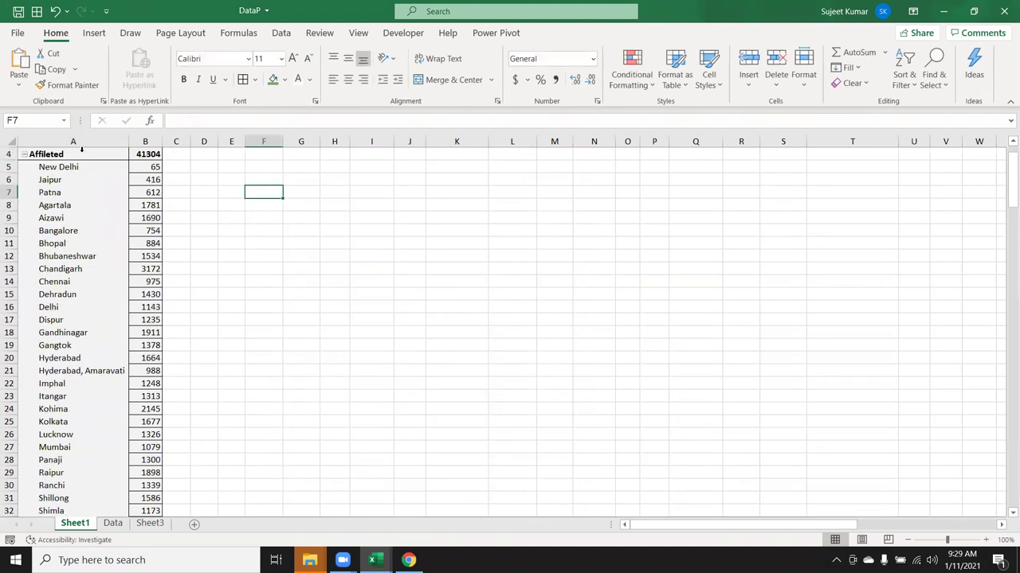
{"action": "left_click", "coordinate": [75, 137]}
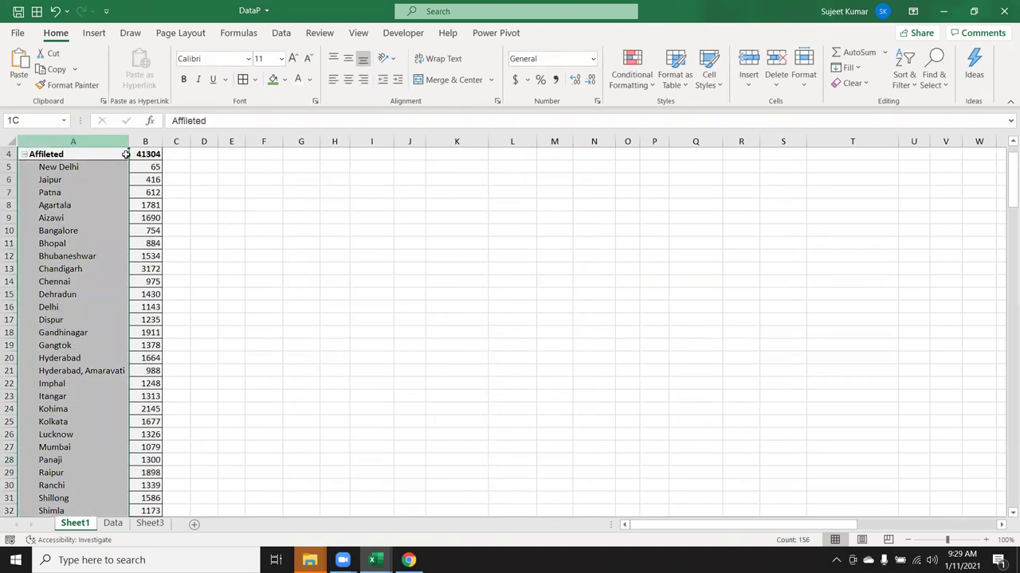
{"action": "left_click_drag", "start_coordinate": [126, 154], "coordinate": [148, 154]}
{"action": "key", "text": "ctrl+c"}
{"action": "scroll", "coordinate": [317, 207], "scroll_direction": "up", "scroll_amount": 1}
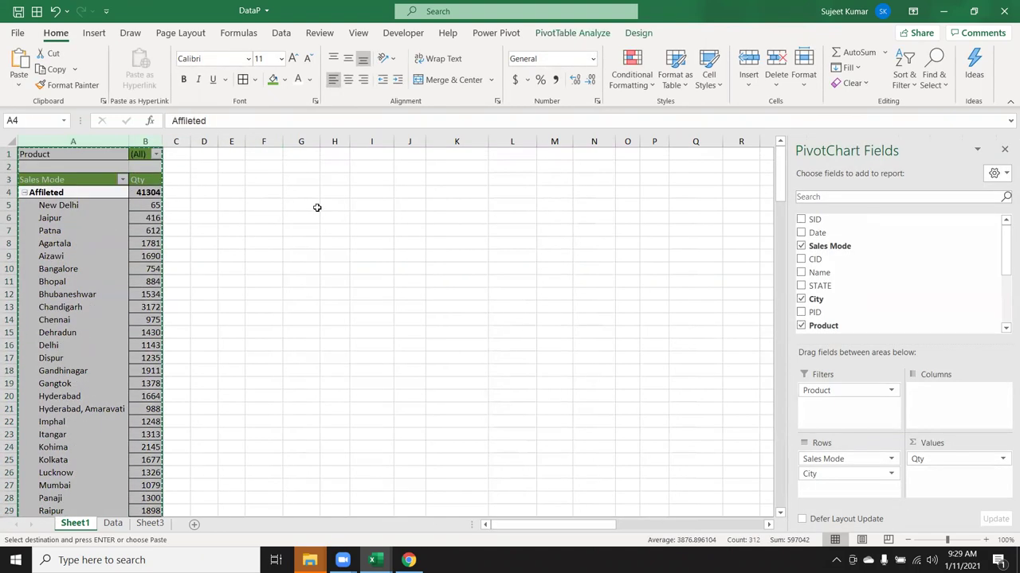
{"action": "left_click", "coordinate": [468, 157]}
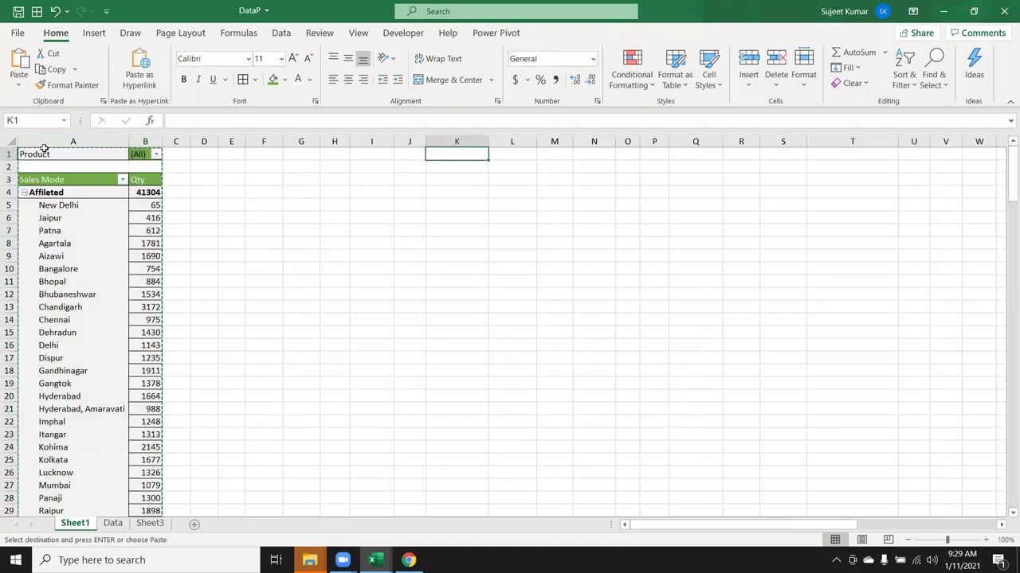
{"action": "left_click", "coordinate": [18, 85]}
{"action": "left_click", "coordinate": [19, 188]}
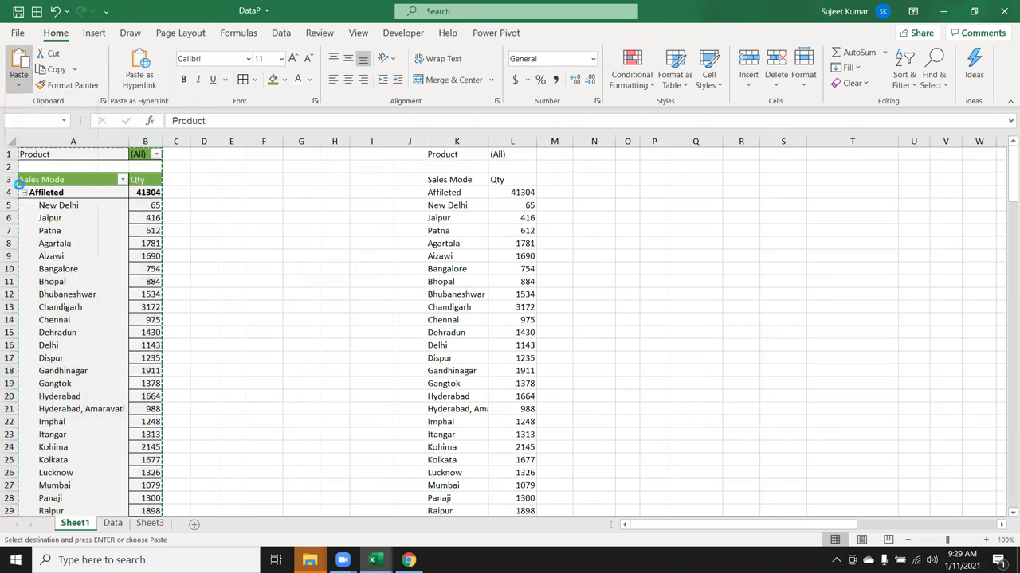
{"action": "left_click_drag", "start_coordinate": [497, 191], "coordinate": [514, 248]}
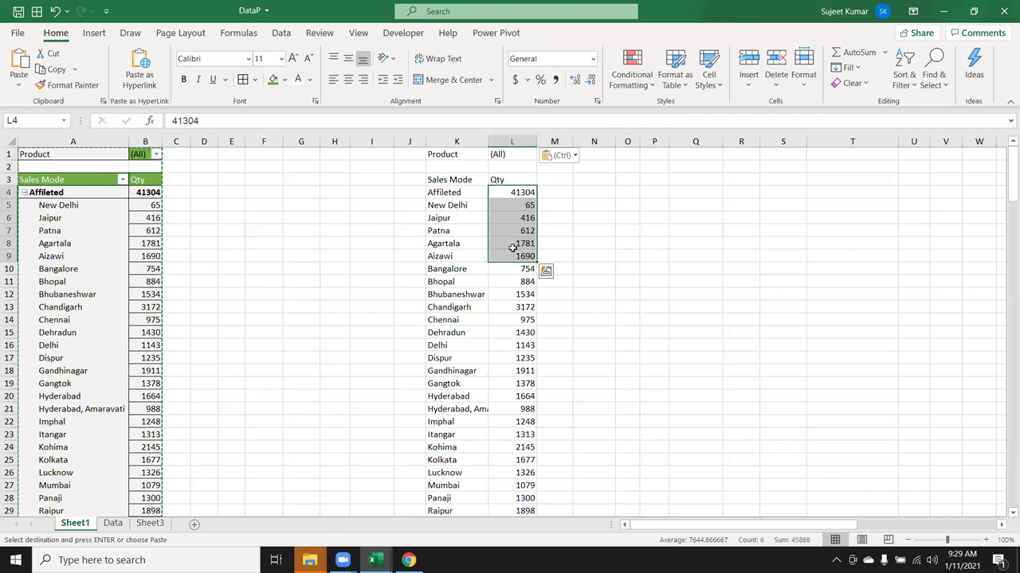
{"action": "left_click", "coordinate": [453, 193]}
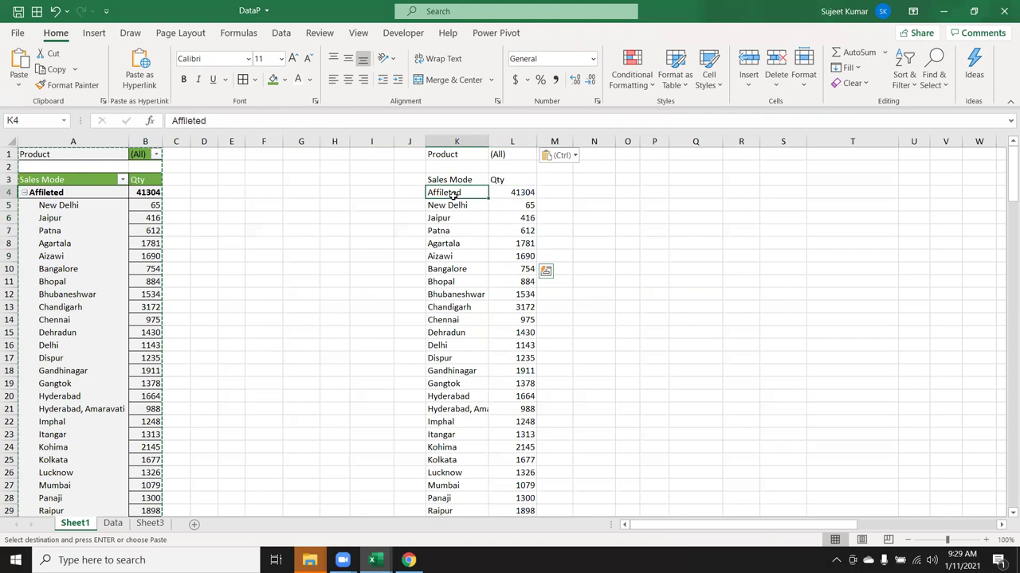
{"action": "left_click_drag", "start_coordinate": [453, 194], "coordinate": [507, 196]}
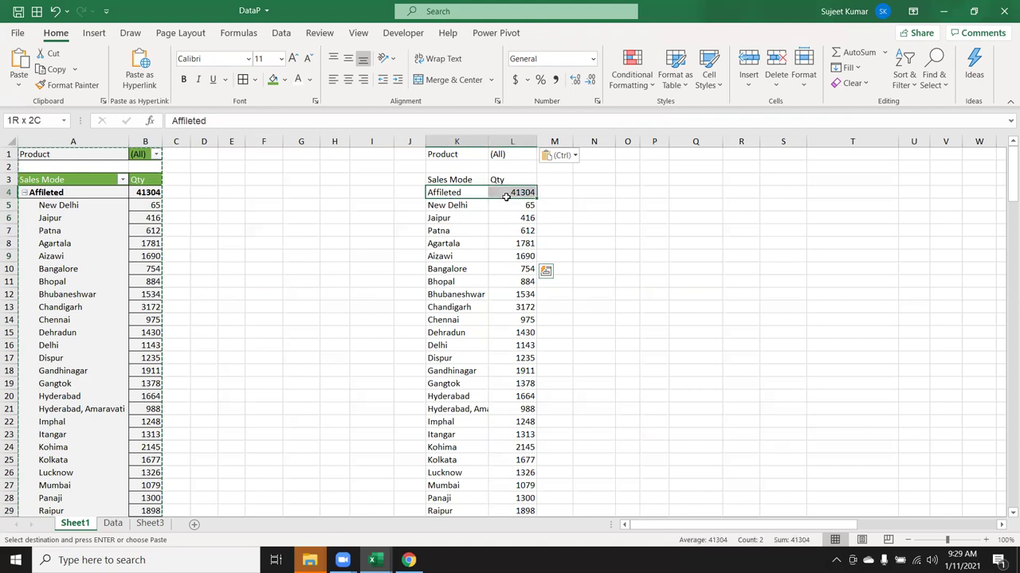
{"action": "mouse_move", "coordinate": [507, 196]}
{"action": "left_mouse_down"}
{"action": "mouse_move", "coordinate": [462, 206]}
{"action": "mouse_move", "coordinate": [470, 409]}
{"action": "left_mouse_up"}
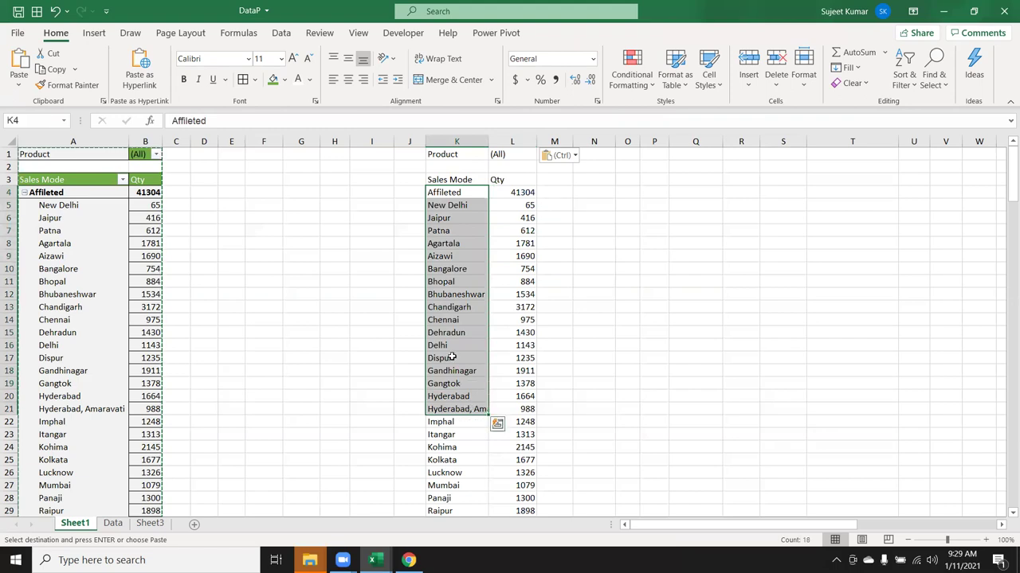
{"action": "left_click", "coordinate": [464, 281]}
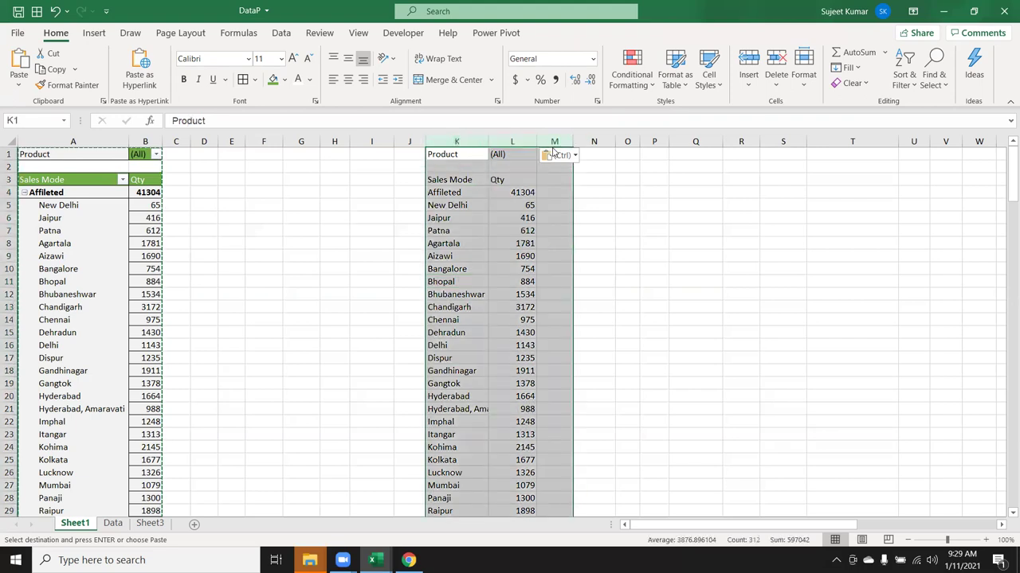
{"action": "key", "text": "Delete"}
{"action": "left_click", "coordinate": [57, 135]}
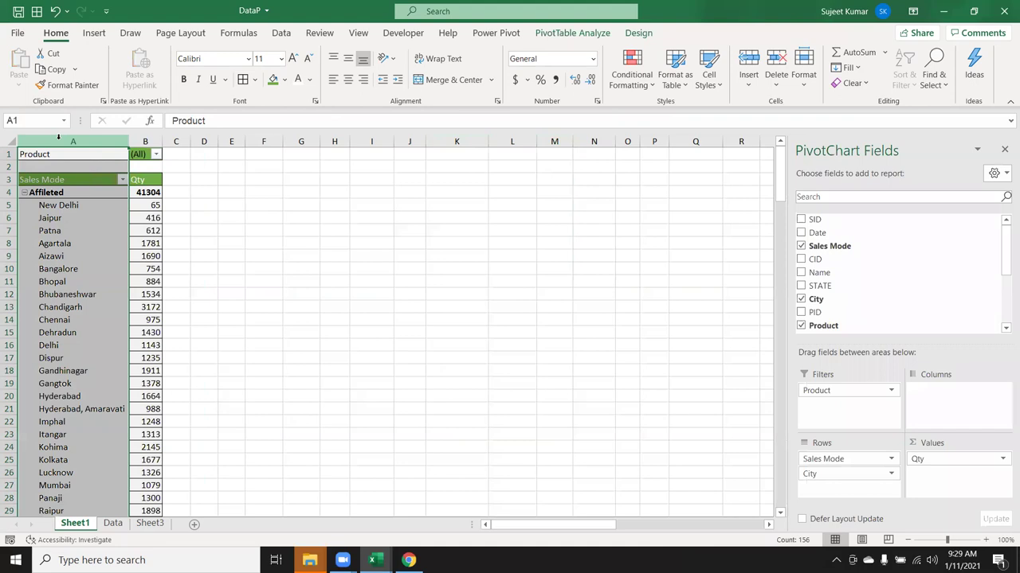
Step: Apply Report Layout > Show in Tabular Form, splitting Sales Mode, City and Qty into columns A–C
{"action": "left_click", "coordinate": [144, 141]}
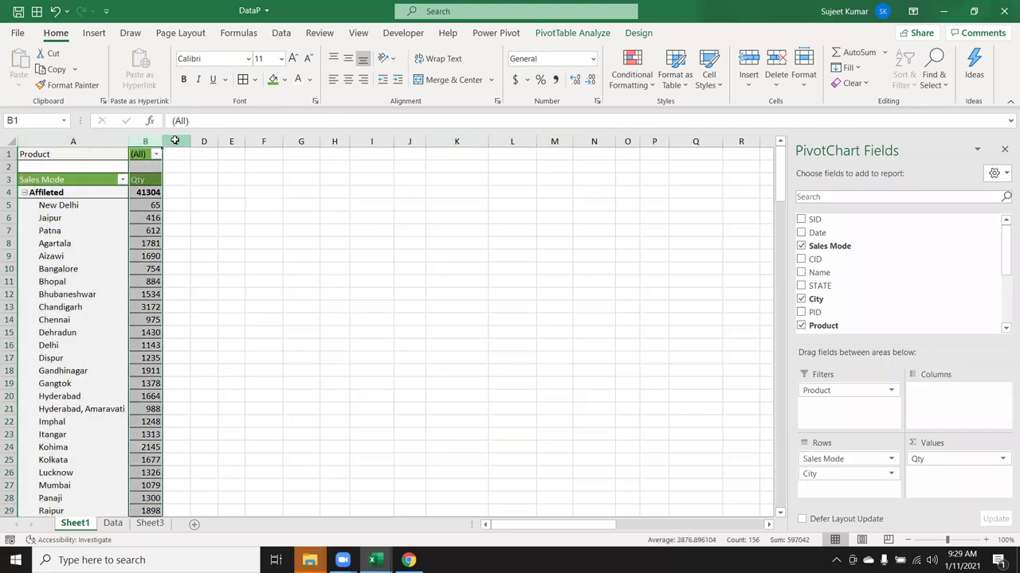
{"action": "left_click", "coordinate": [175, 141]}
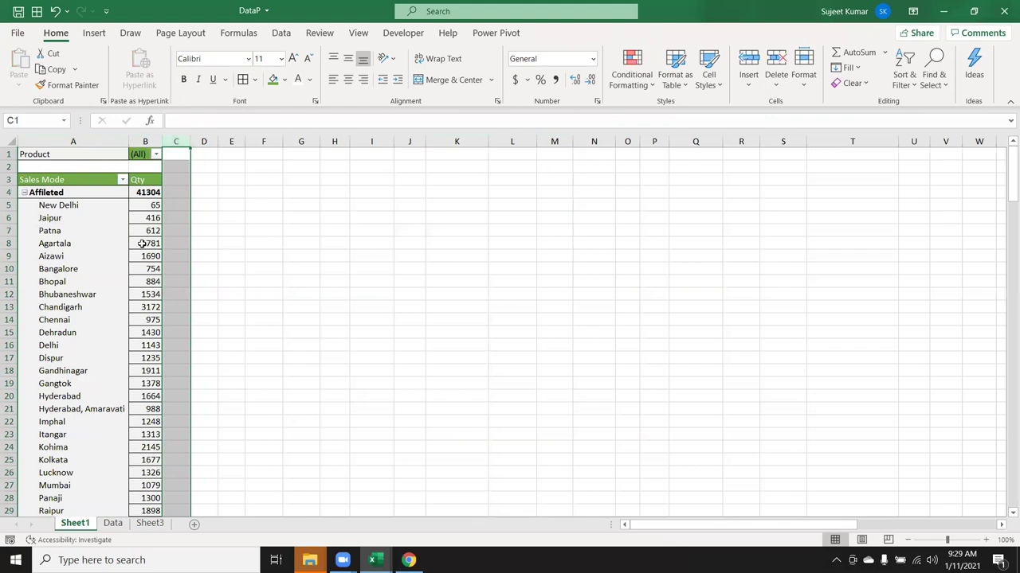
{"action": "left_click", "coordinate": [140, 242]}
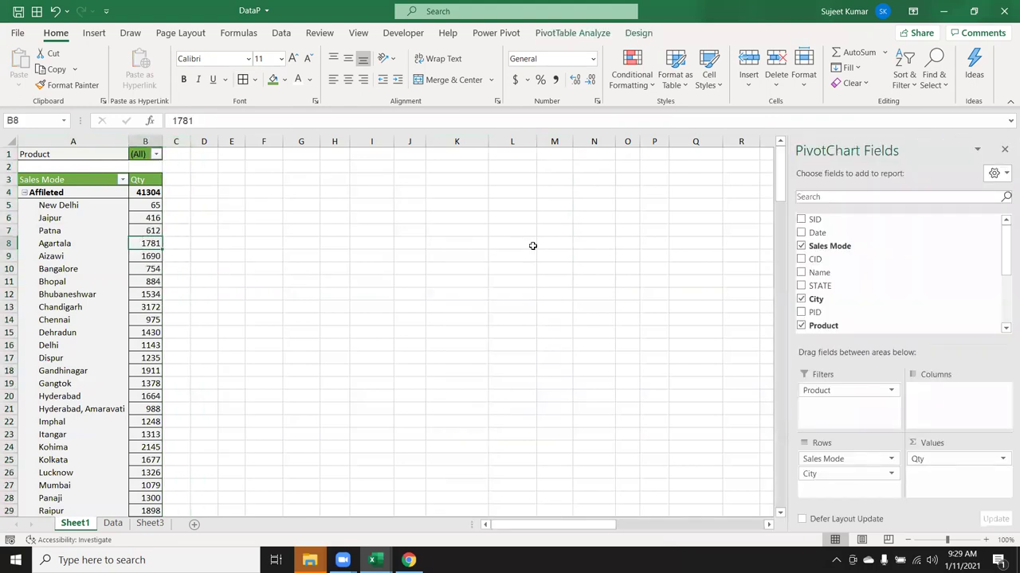
{"action": "left_click", "coordinate": [623, 38]}
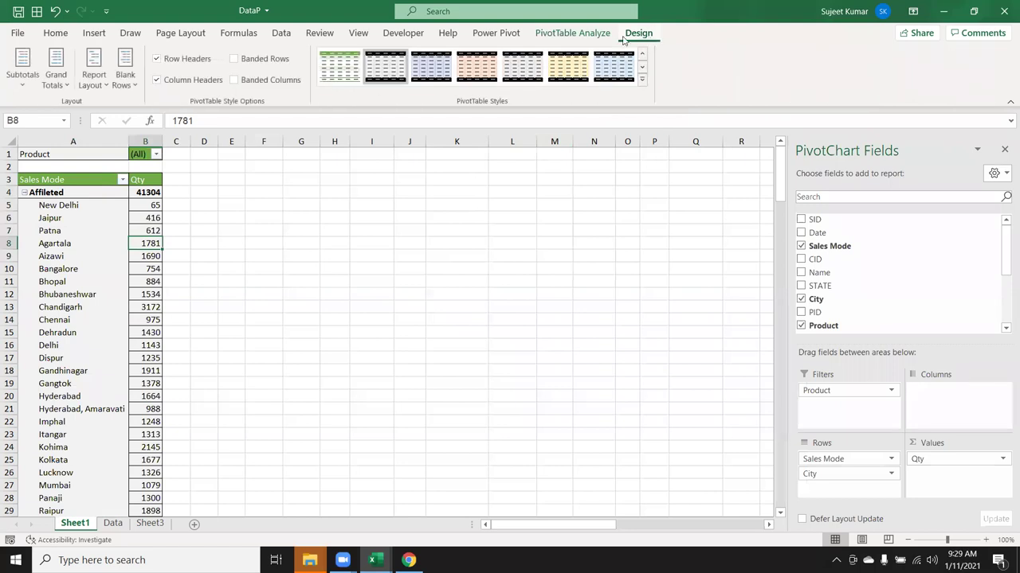
{"action": "left_click", "coordinate": [98, 80]}
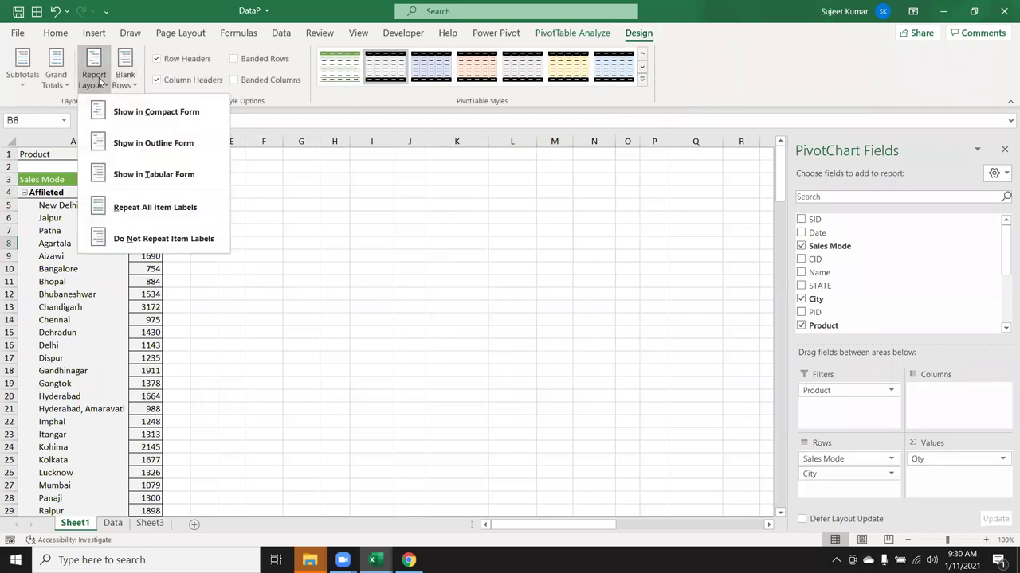
{"action": "left_click", "coordinate": [139, 177]}
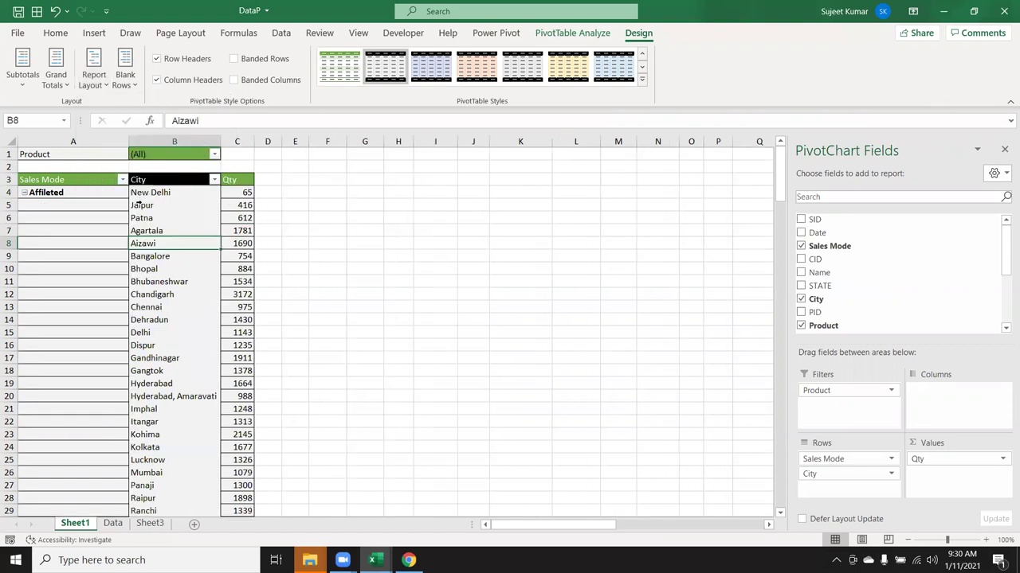
Step: Enable Classic PivotTable layout on the Display tab of PivotTable Options
{"action": "right_click", "coordinate": [109, 228]}
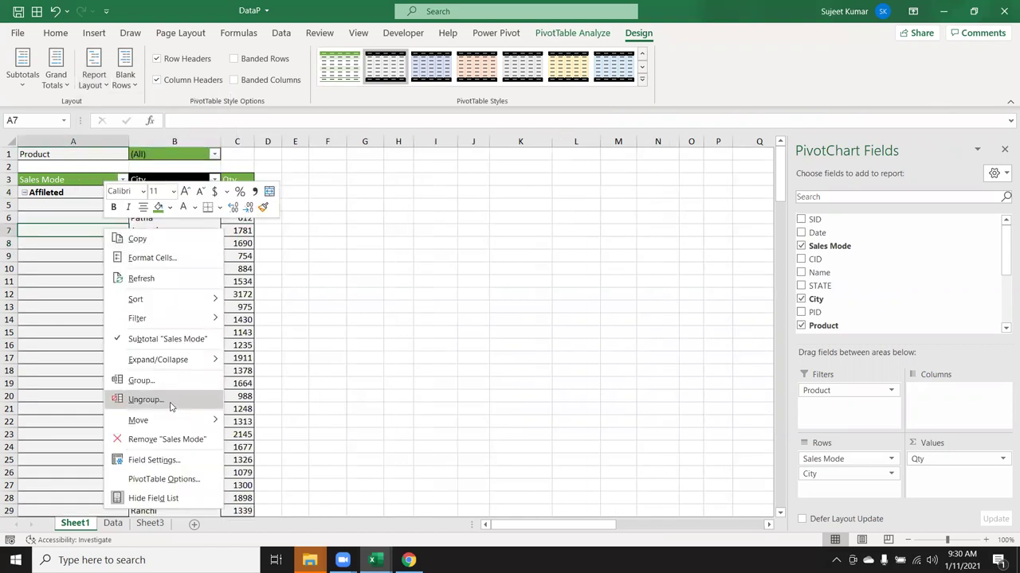
{"action": "left_click", "coordinate": [163, 478]}
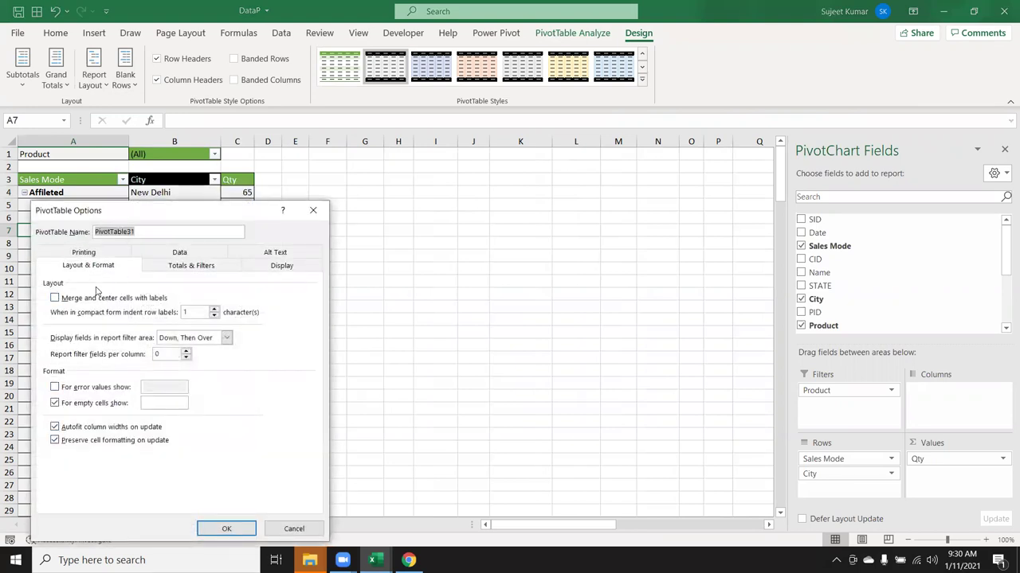
{"action": "left_click", "coordinate": [275, 268]}
{"action": "left_click", "coordinate": [111, 368]}
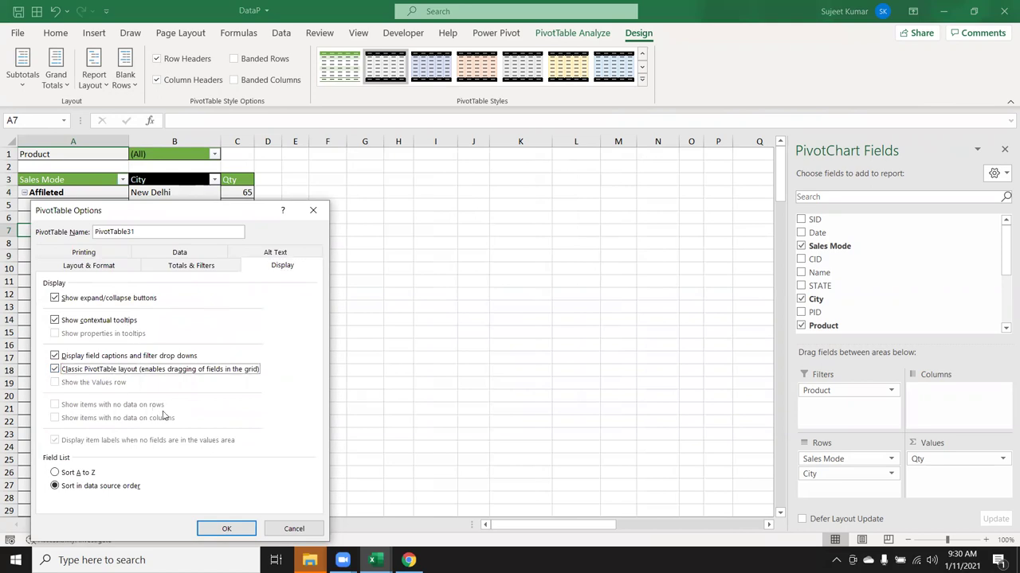
{"action": "left_click", "coordinate": [227, 529]}
{"action": "left_click", "coordinate": [61, 294]}
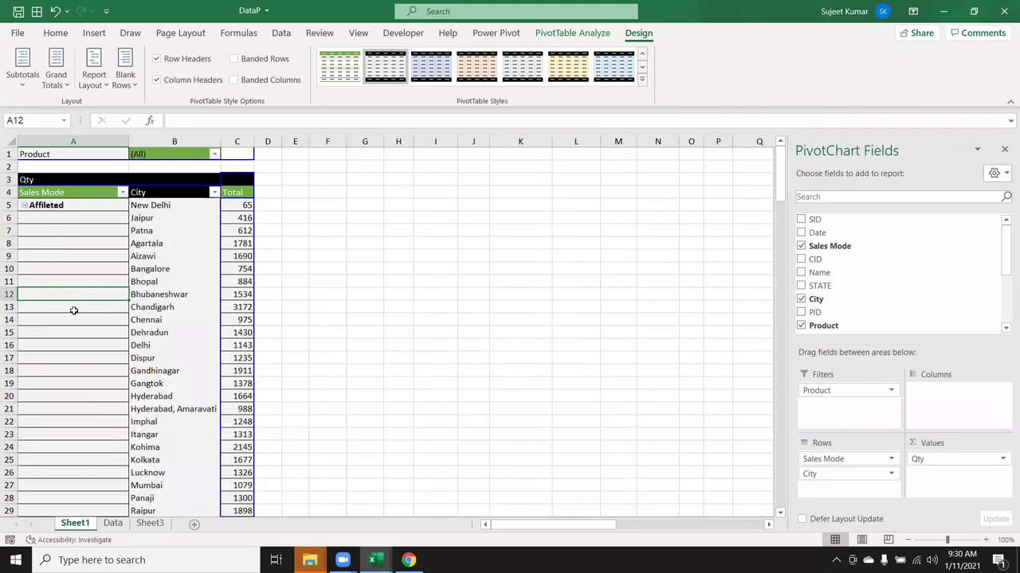
Step: Move Sales Mode below City in Rows and reapply Show in Tabular Form
{"action": "scroll", "coordinate": [73, 310], "scroll_direction": "down", "scroll_amount": 6}
{"action": "scroll", "coordinate": [73, 310], "scroll_direction": "up", "scroll_amount": 3}
{"action": "scroll", "coordinate": [73, 310], "scroll_direction": "up", "scroll_amount": 3}
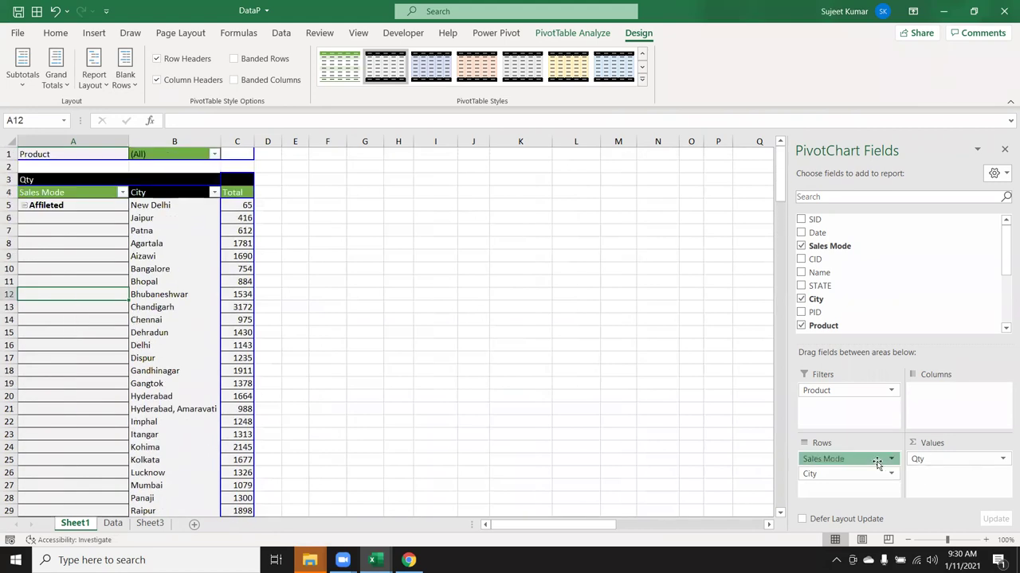
{"action": "left_click_drag", "start_coordinate": [877, 464], "coordinate": [836, 482]}
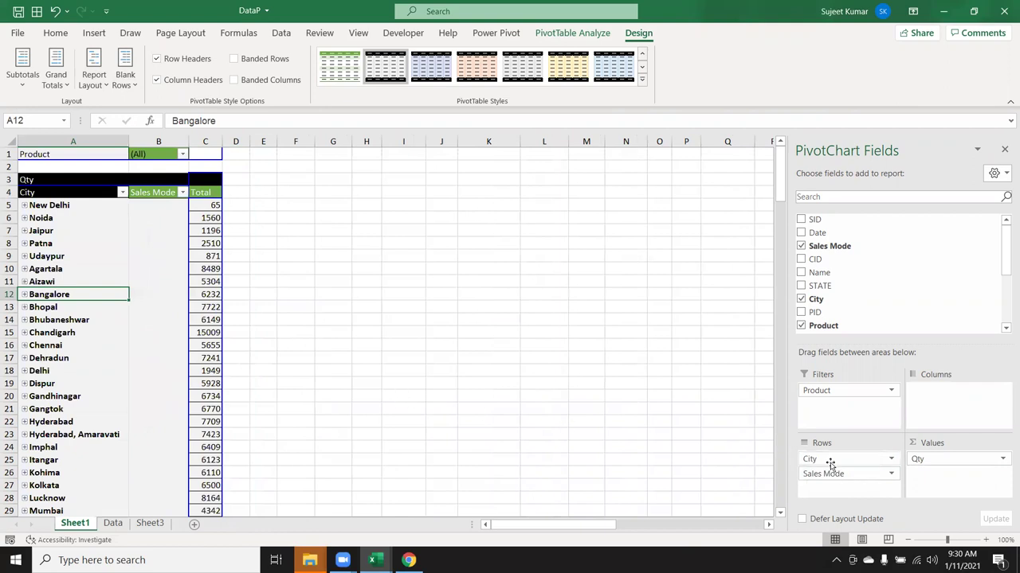
{"action": "right_click", "coordinate": [99, 282]}
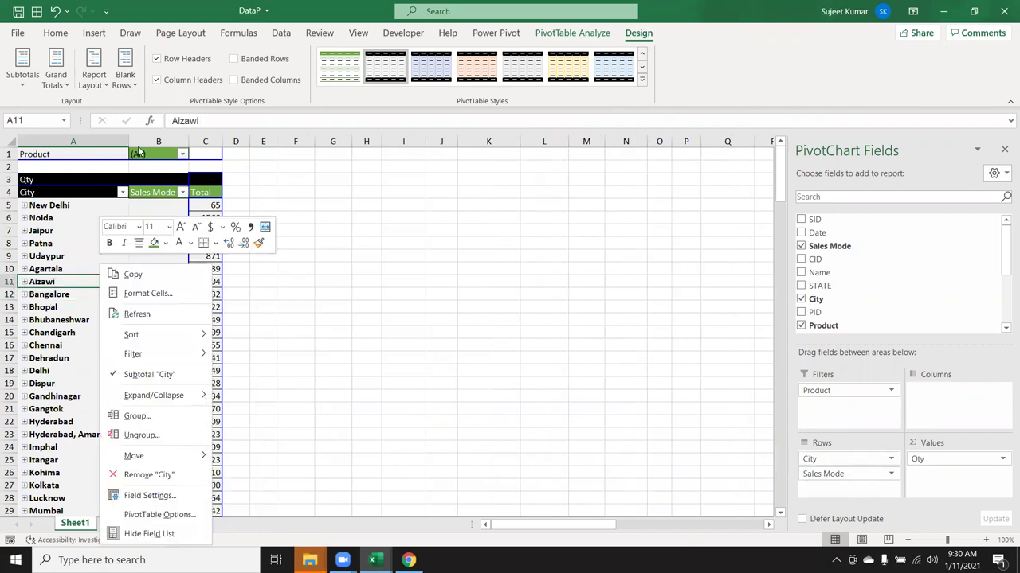
{"action": "left_click", "coordinate": [100, 89]}
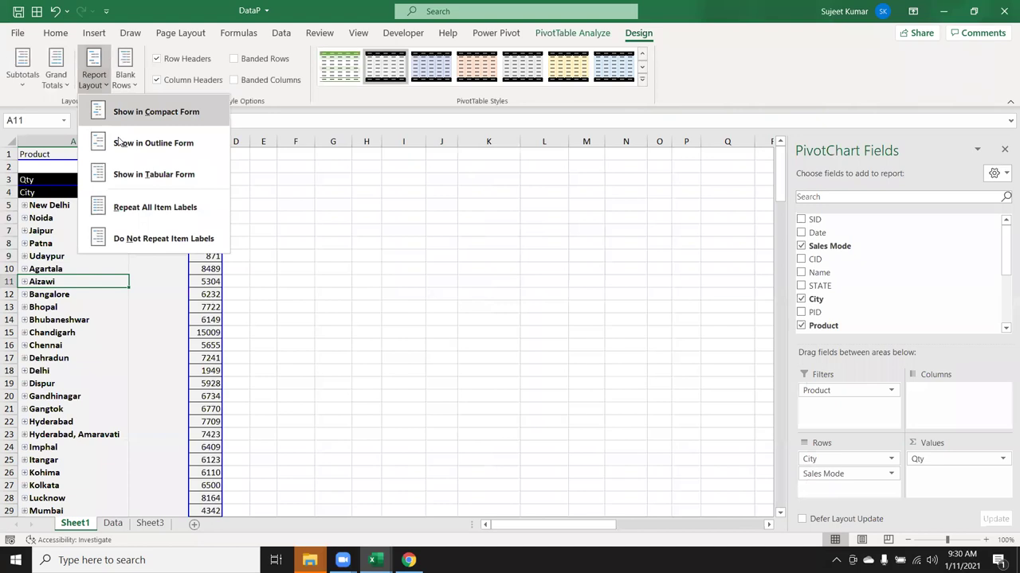
{"action": "left_click", "coordinate": [132, 181]}
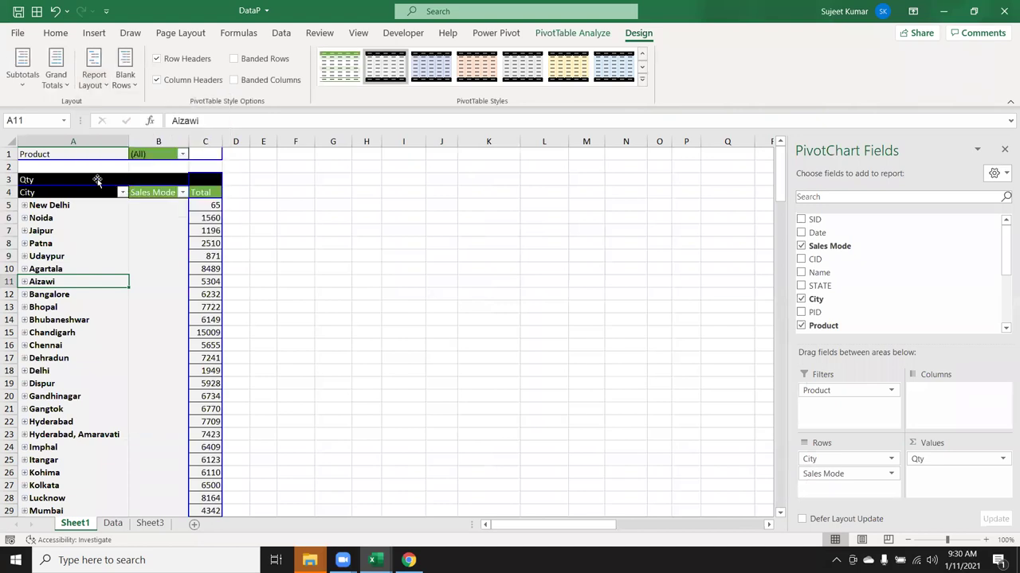
{"action": "left_click", "coordinate": [386, 36]}
Step: Expand all cities and check the Jaipur, Patna, Udaypur, Agartala and New Delhi Total rows
{"action": "left_click", "coordinate": [563, 37]}
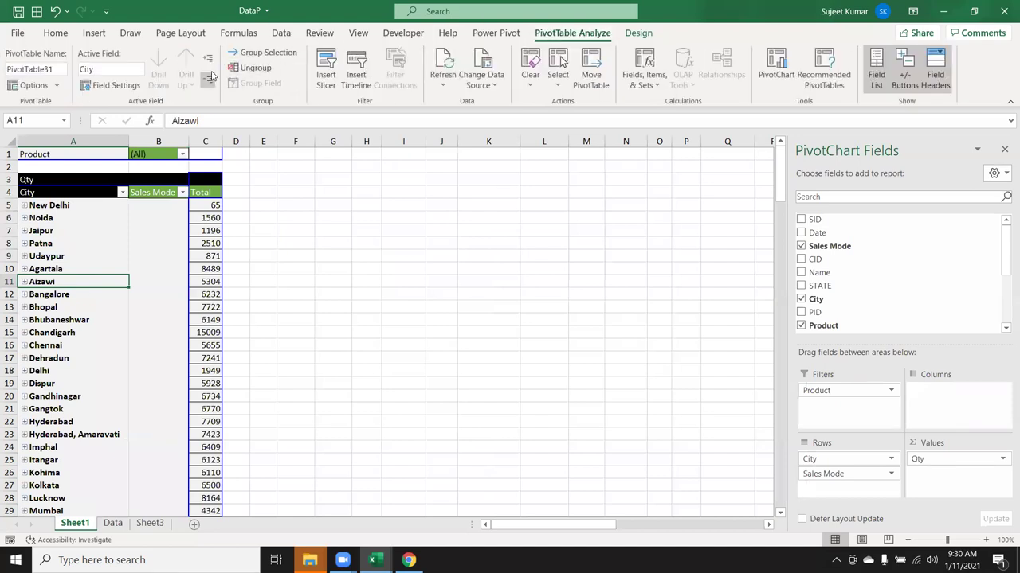
{"action": "left_click", "coordinate": [207, 60]}
{"action": "left_click", "coordinate": [111, 295]}
{"action": "left_click", "coordinate": [58, 350]}
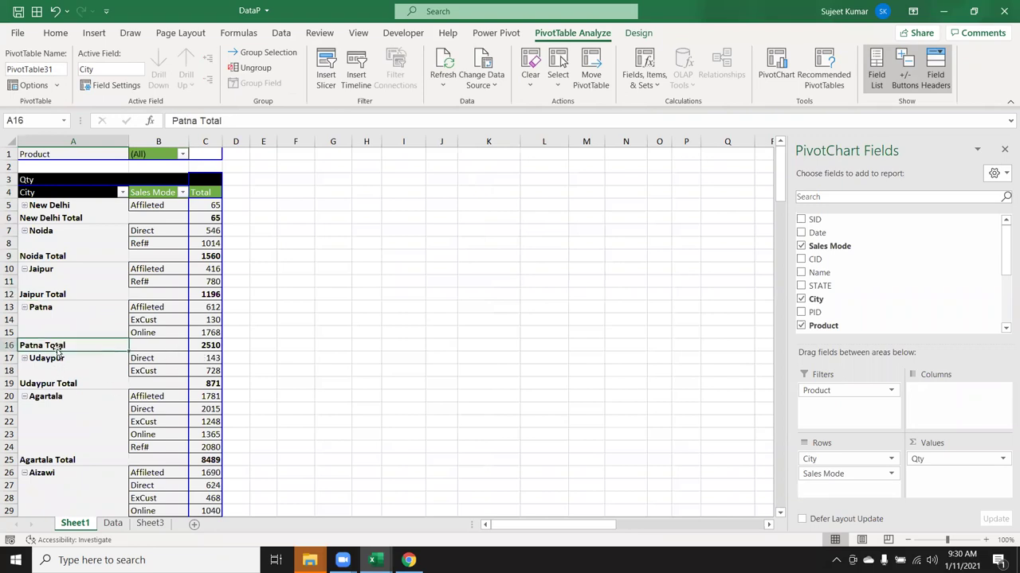
{"action": "left_click", "coordinate": [64, 385]}
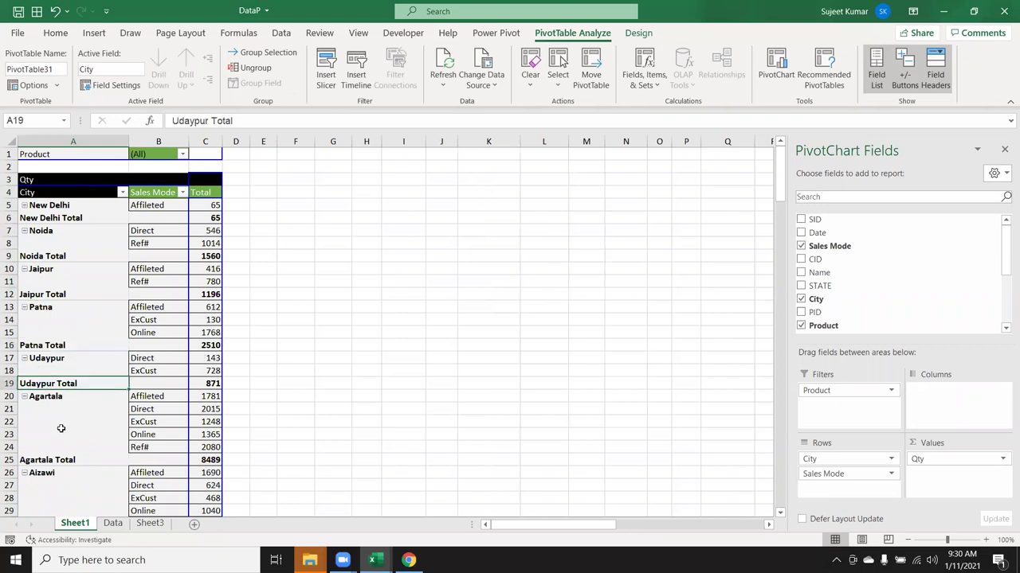
{"action": "left_click", "coordinate": [57, 451]}
{"action": "left_click", "coordinate": [58, 460]}
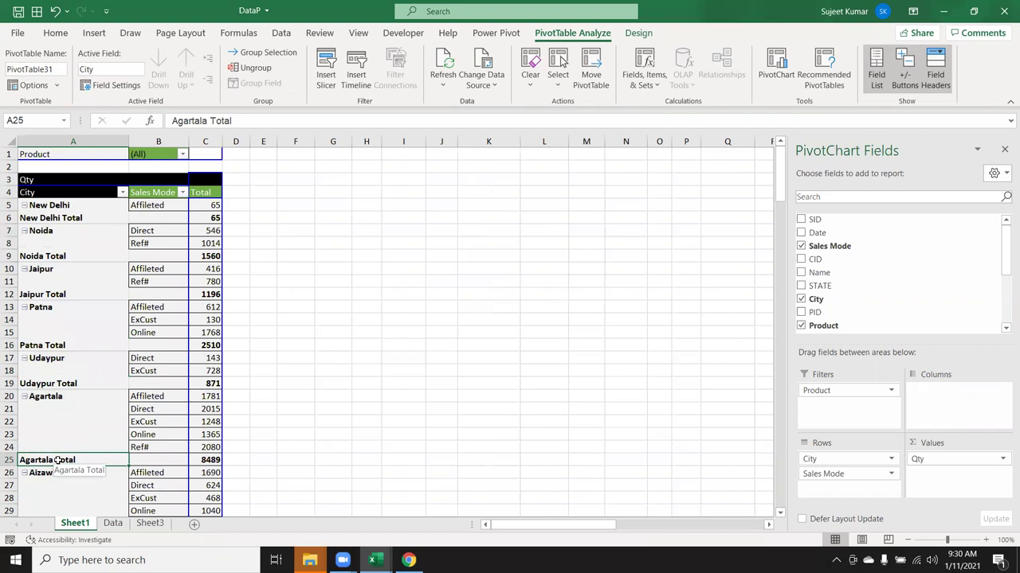
{"action": "left_click", "coordinate": [78, 221]}
Step: Untick Subtotal "City" to remove the per-city Total rows
{"action": "right_click", "coordinate": [78, 220]}
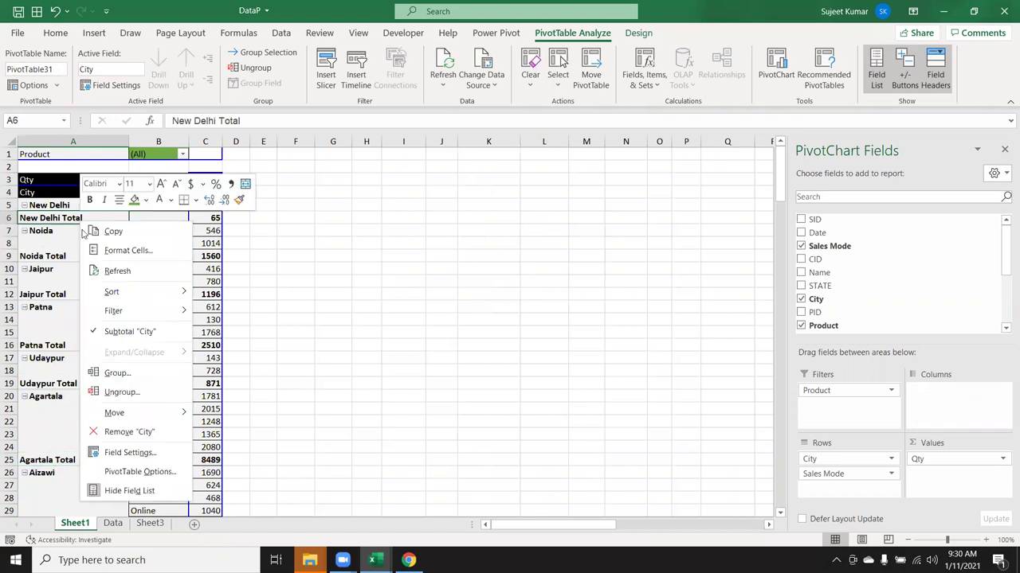
{"action": "left_click", "coordinate": [96, 333]}
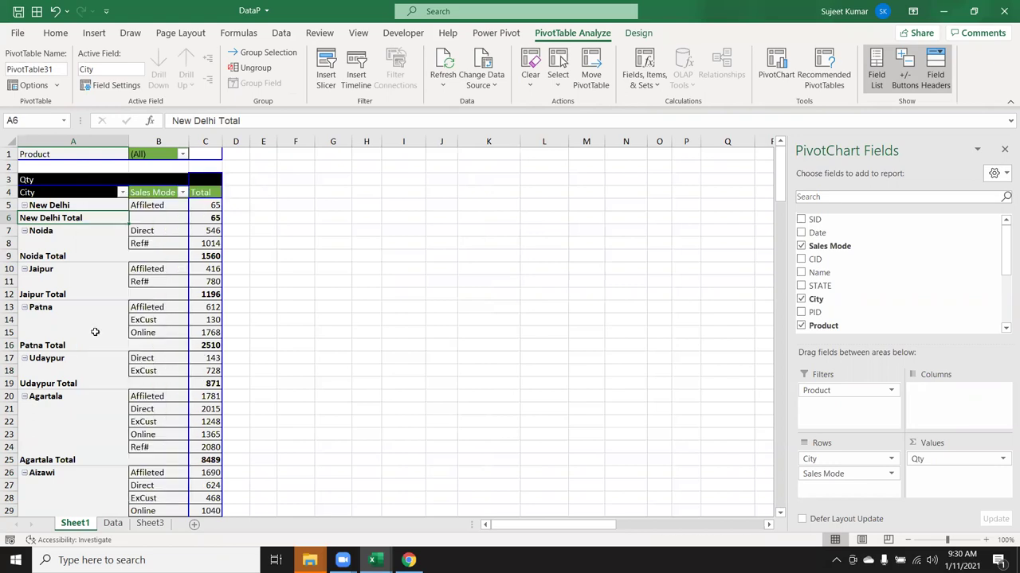
{"action": "left_click", "coordinate": [61, 243]}
{"action": "left_click", "coordinate": [62, 256]}
{"action": "left_click", "coordinate": [65, 282]}
{"action": "left_click", "coordinate": [69, 296]}
Step: Copy pivot columns A:C and paste them as values starting at K1
{"action": "scroll", "coordinate": [76, 315], "scroll_direction": "down", "scroll_amount": 5}
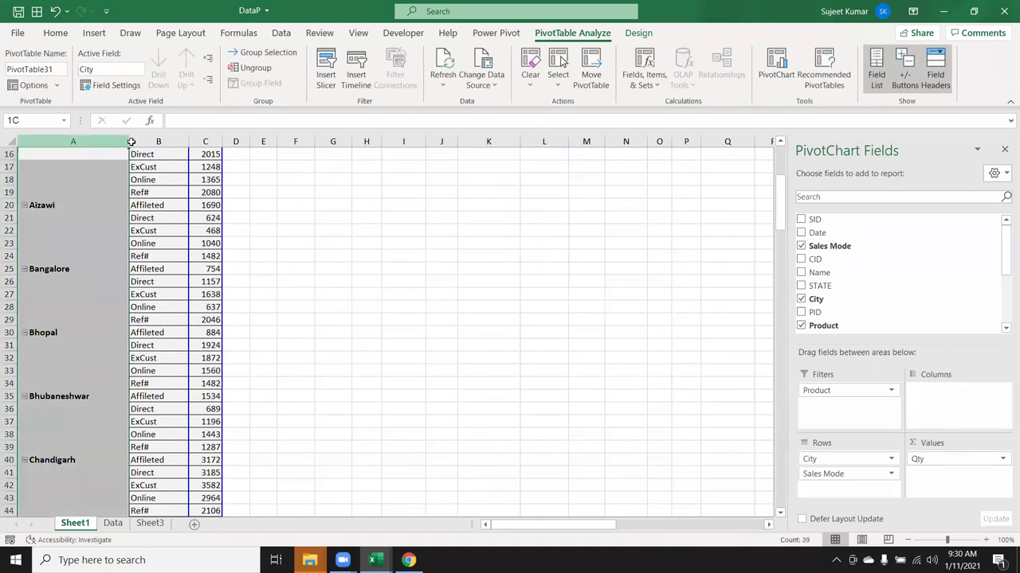
{"action": "left_click_drag", "start_coordinate": [87, 135], "coordinate": [204, 140]}
{"action": "key", "text": "ctrl+c"}
{"action": "scroll", "coordinate": [375, 196], "scroll_direction": "up", "scroll_amount": 5}
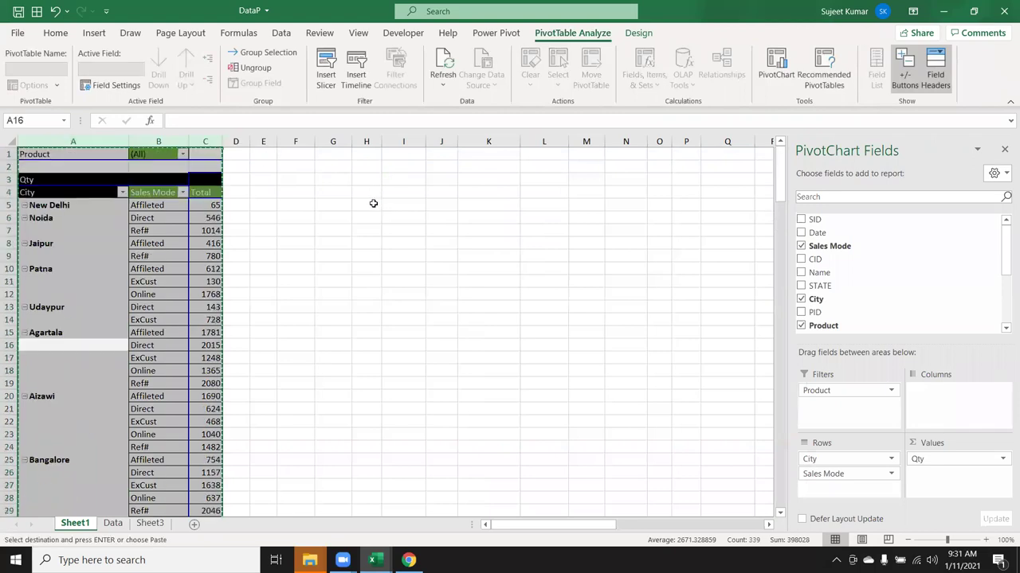
{"action": "left_click", "coordinate": [481, 153]}
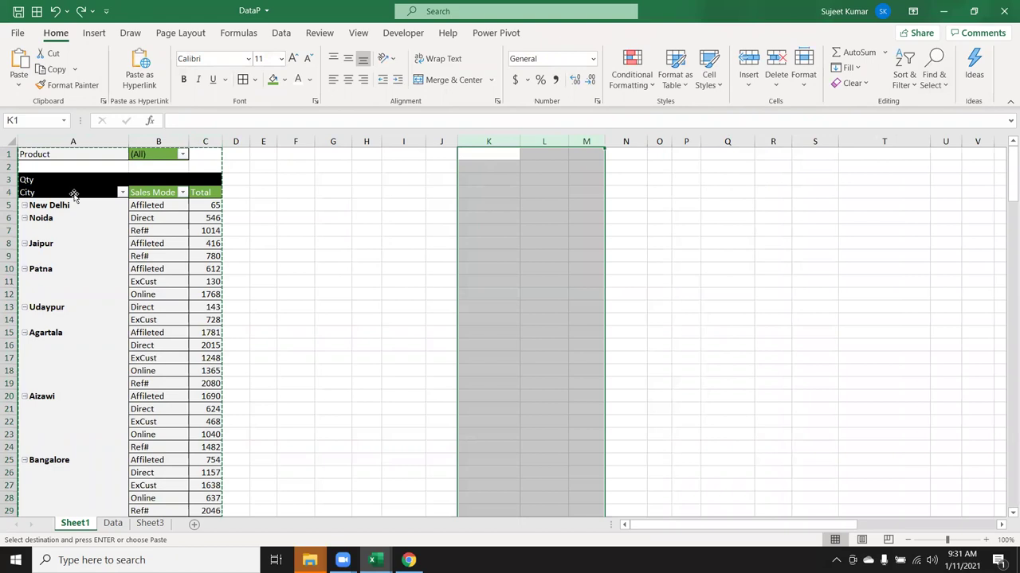
{"action": "left_click", "coordinate": [125, 192]}
{"action": "left_click", "coordinate": [328, 197]}
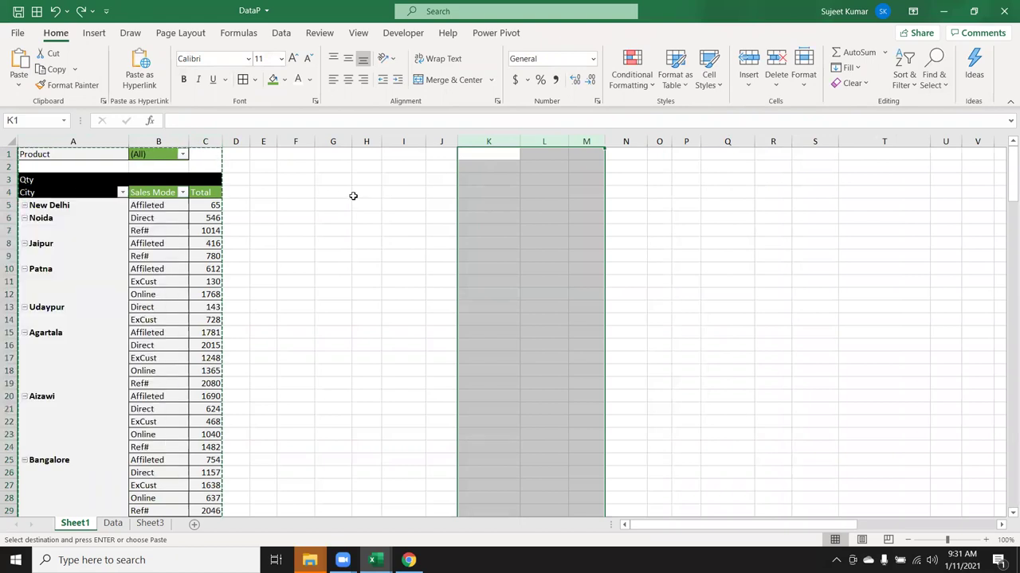
{"action": "left_click", "coordinate": [470, 153]}
{"action": "left_click", "coordinate": [19, 85]}
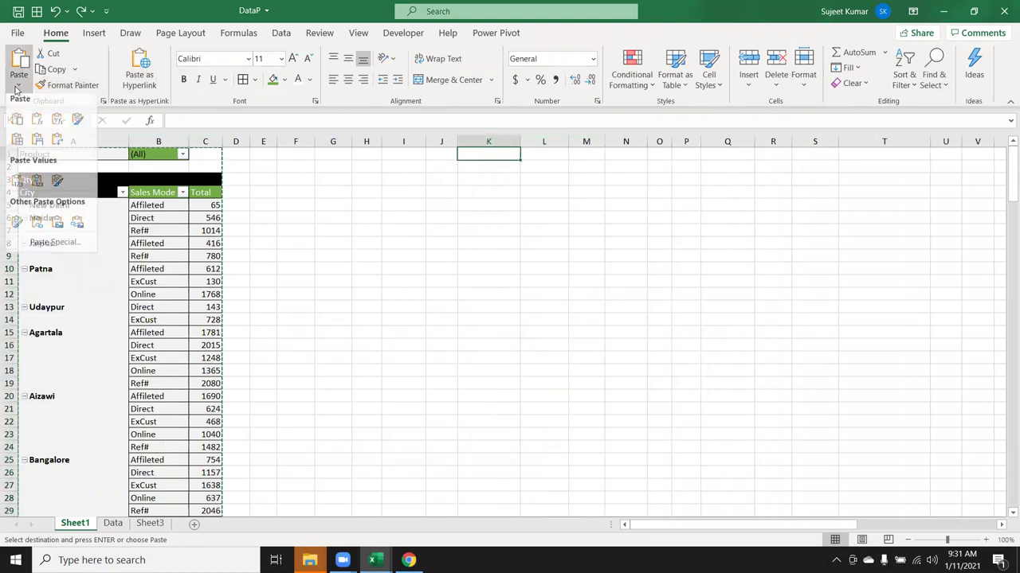
{"action": "left_click", "coordinate": [17, 183]}
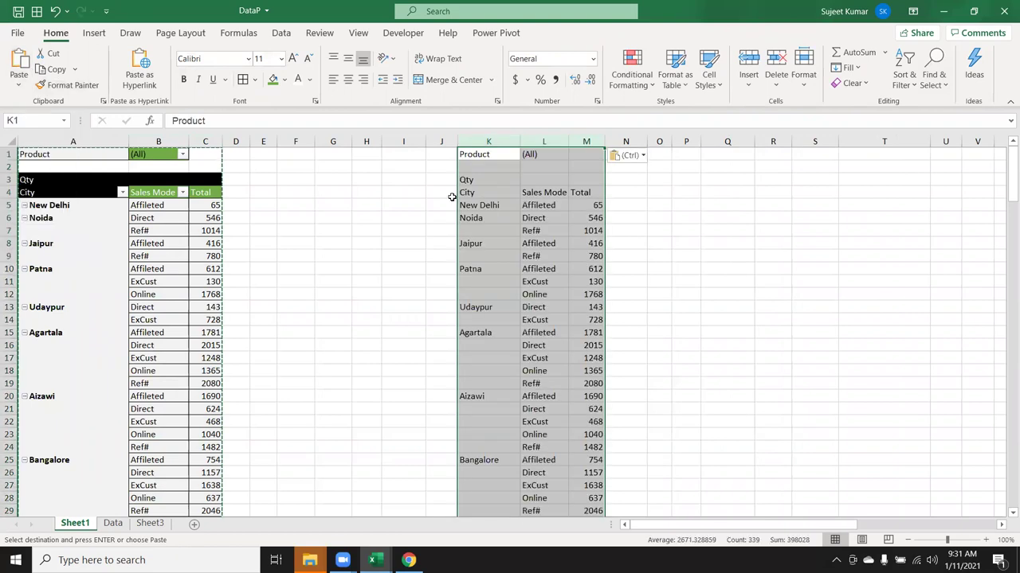
Step: Select the copied City, Sales Mode and Total data, leaving out the Grand Total row
{"action": "left_click_drag", "start_coordinate": [467, 197], "coordinate": [557, 197]}
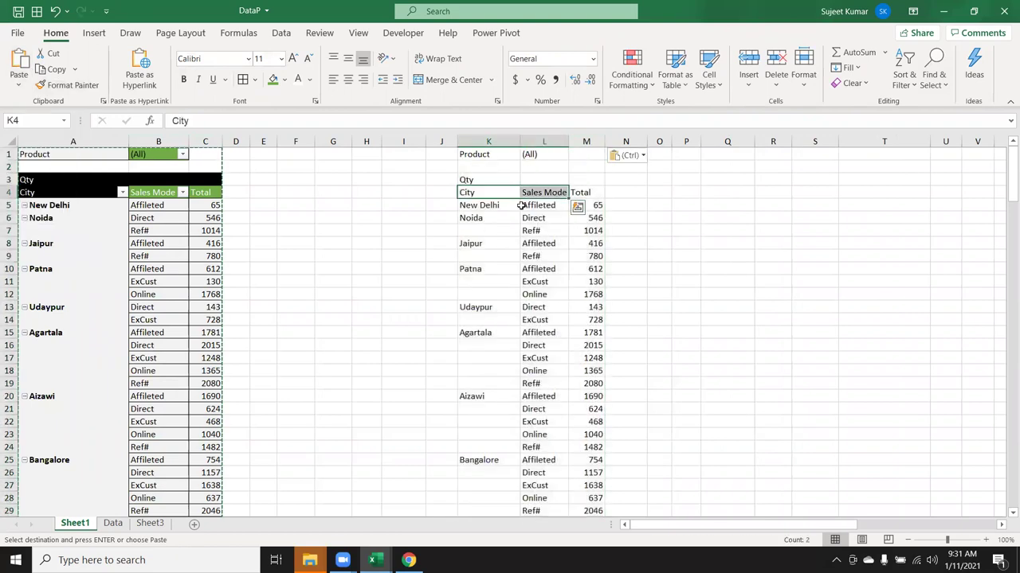
{"action": "left_click_drag", "start_coordinate": [489, 205], "coordinate": [575, 207]}
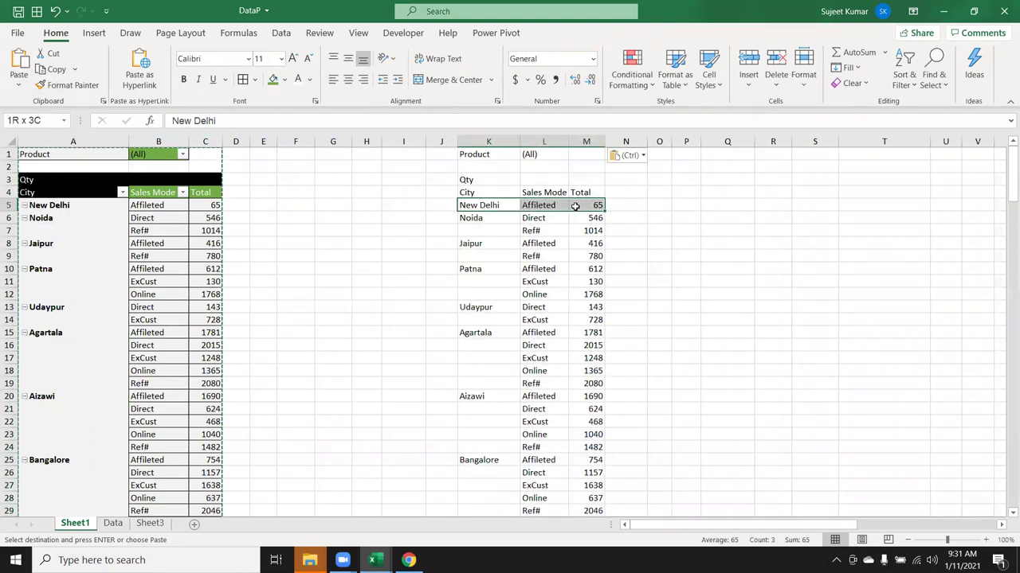
{"action": "key", "text": "shift+Down"}
{"action": "key", "text": "shift+Down"}
{"action": "key", "text": "shift+Down"}
{"action": "key", "text": "shift+Down"}
{"action": "key", "text": "shift+Down"}
{"action": "key", "text": "shift+Down"}
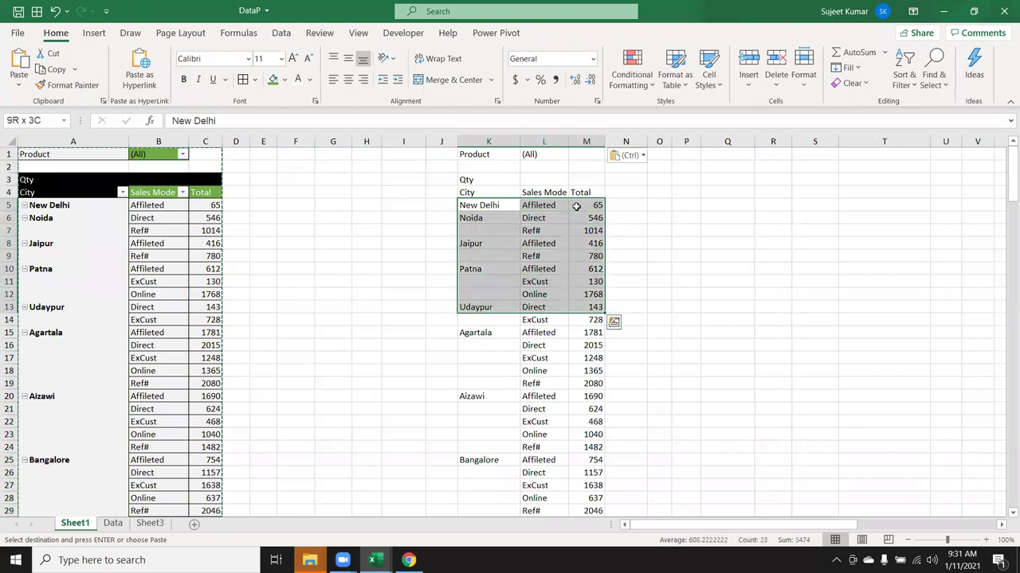
{"action": "key", "text": "Up"}
{"action": "key", "text": "Right"}
{"action": "key", "text": "Right"}
{"action": "key", "text": "Right"}
{"action": "key", "text": "Down"}
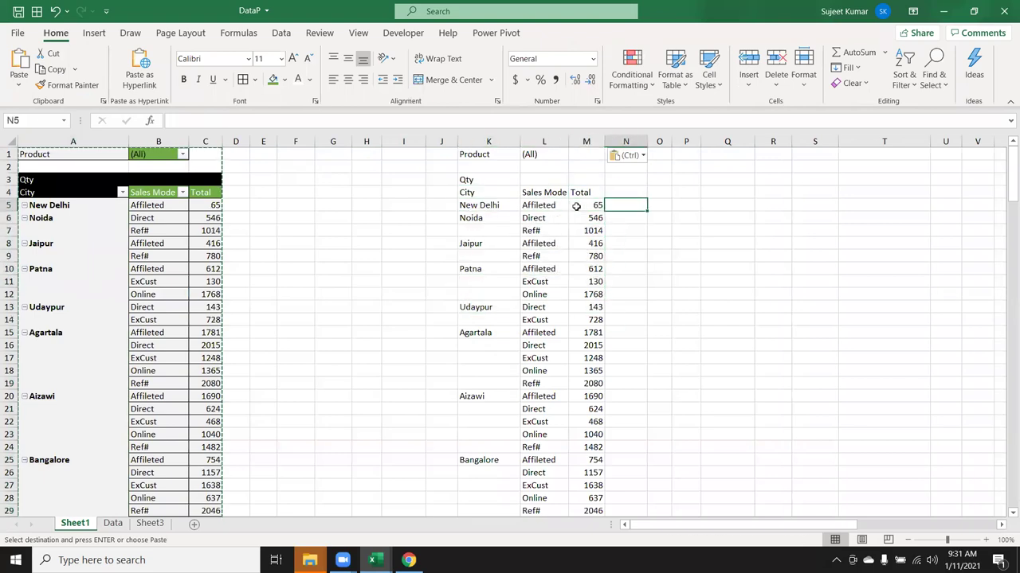
{"action": "key", "text": "Left"}
{"action": "key", "text": "ctrl+shift+Down"}
{"action": "key", "text": "shift+Left"}
{"action": "key", "text": "shift+Left"}
{"action": "key", "text": "shift+Left"}
{"action": "key", "text": "shift+Up"}
{"action": "key", "text": "shift+Right"}
{"action": "key", "text": "Escape"}
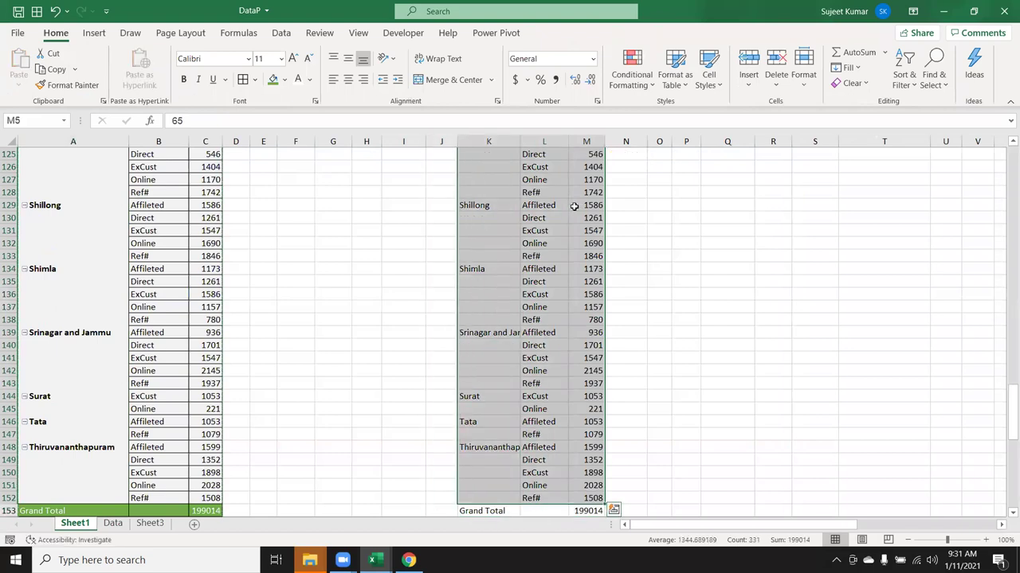
{"action": "key", "text": "Up"}
{"action": "key", "text": "Up"}
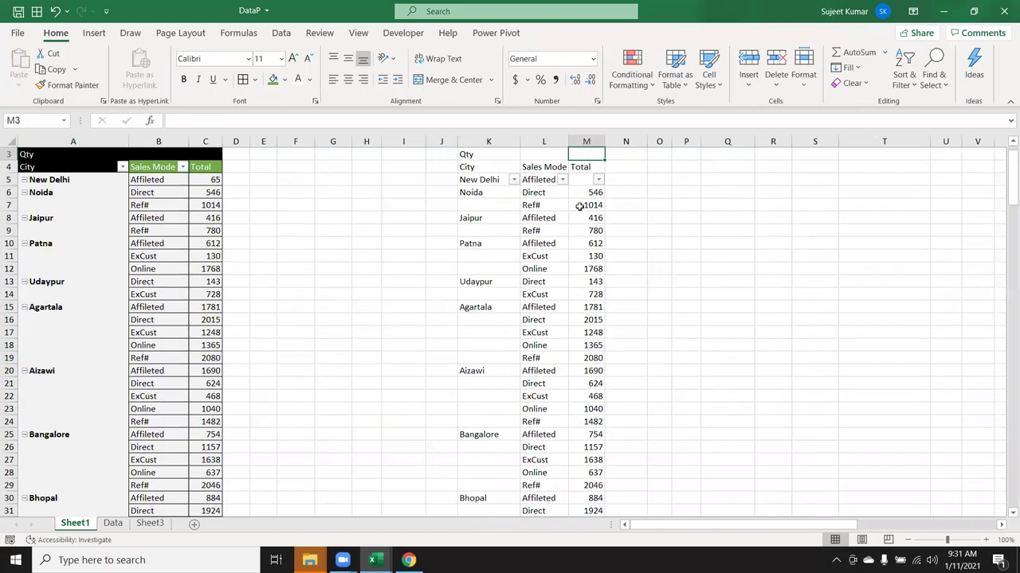
Step: Filter the copy's city column to Bhopal only, then remove filtering with Ctrl+Shift+L
{"action": "left_click", "coordinate": [514, 180]}
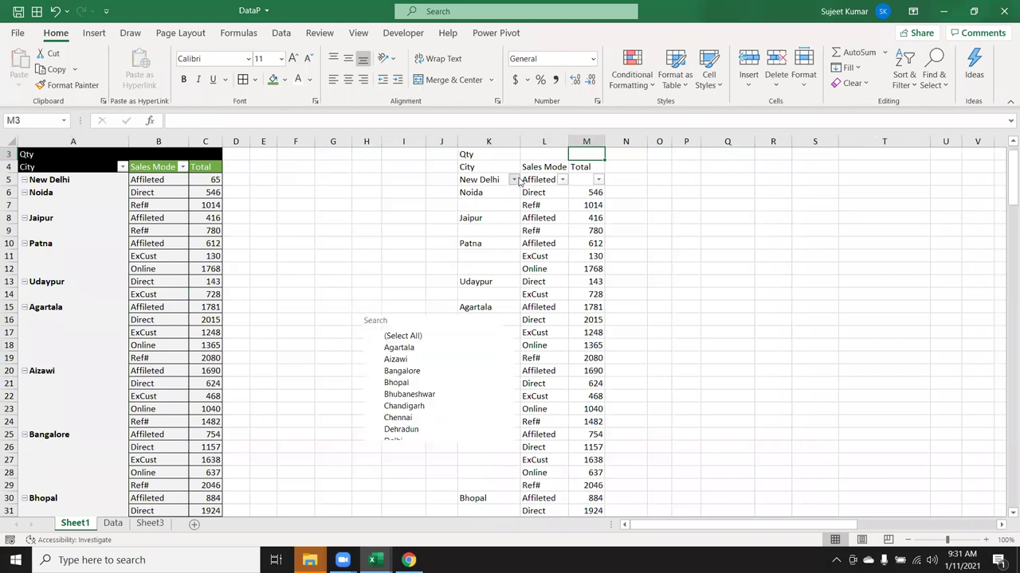
{"action": "left_click", "coordinate": [399, 338]}
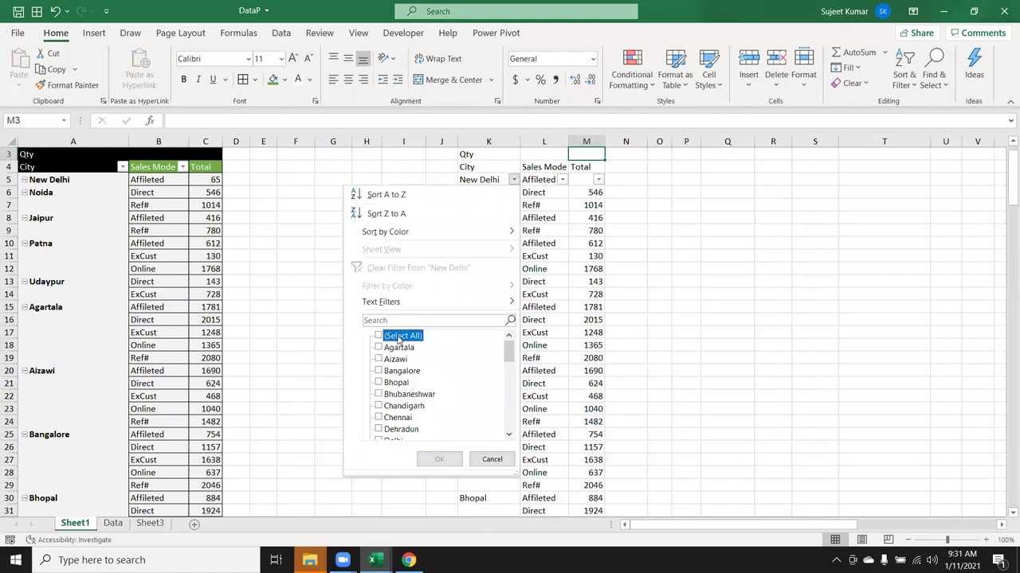
{"action": "left_click", "coordinate": [397, 383]}
{"action": "left_click", "coordinate": [438, 459]}
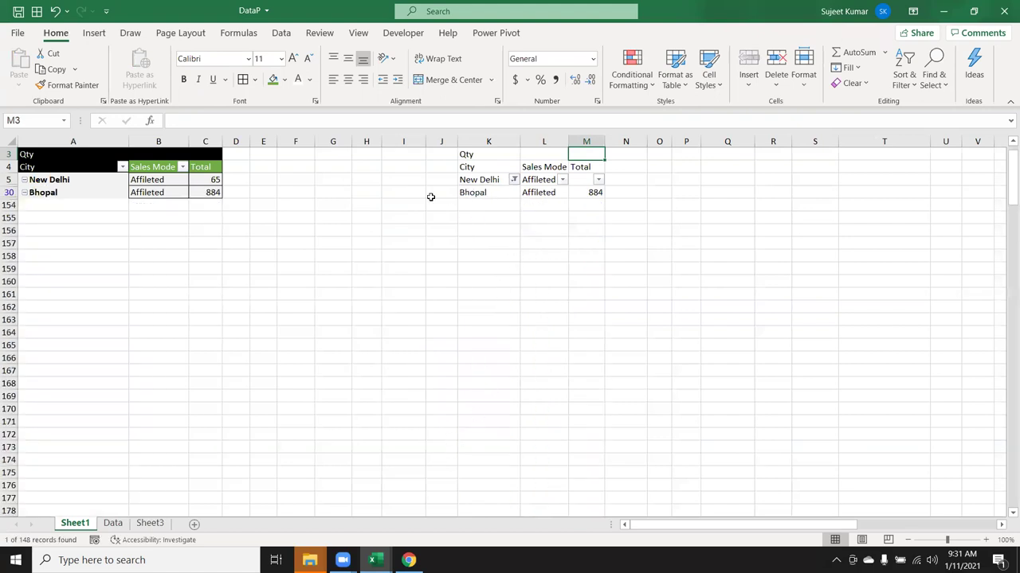
{"action": "key", "text": "ctrl+shift+l"}
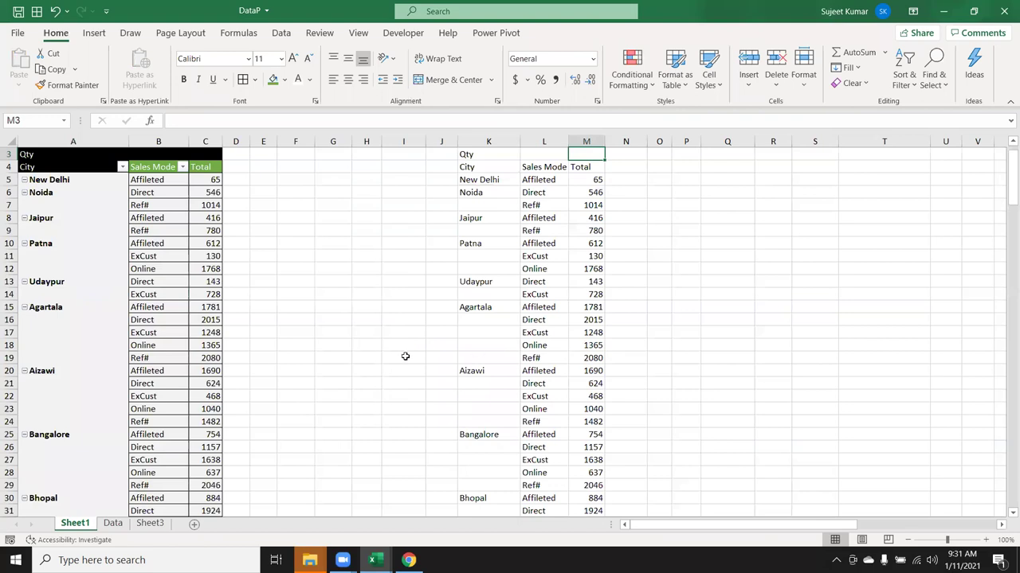
{"action": "scroll", "coordinate": [404, 356], "scroll_direction": "down", "scroll_amount": 3}
Step: Fill blank city cells with Ctrl+D: Bhopal in K30:K34 and Bangalore in K25:K29
{"action": "left_click_drag", "start_coordinate": [55, 398], "coordinate": [207, 422]}
{"action": "scroll", "coordinate": [285, 391], "scroll_direction": "up", "scroll_amount": 4}
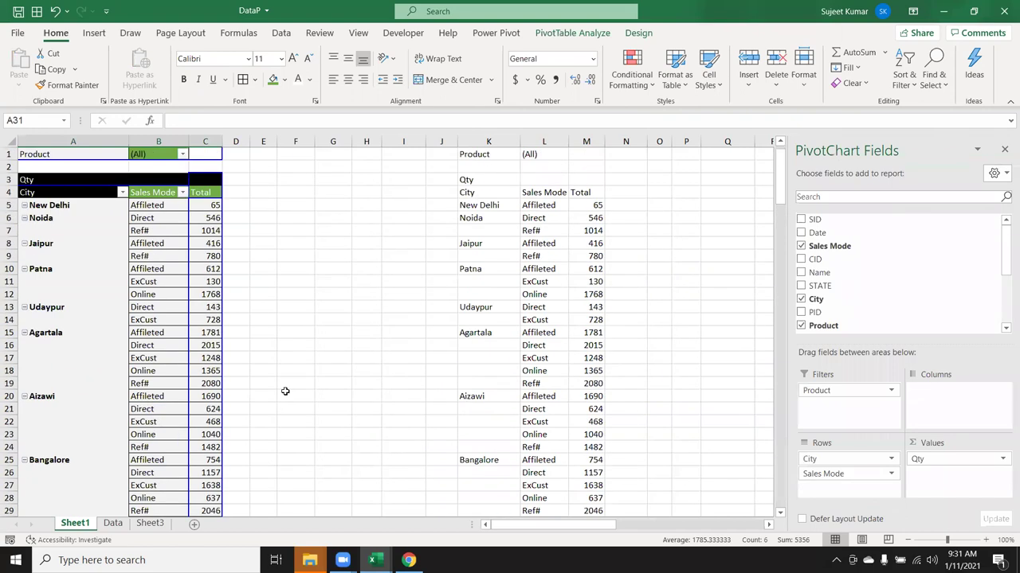
{"action": "scroll", "coordinate": [318, 391], "scroll_direction": "down", "scroll_amount": 3}
{"action": "left_click_drag", "start_coordinate": [470, 408], "coordinate": [478, 459]}
{"action": "key", "text": "ctrl+d"}
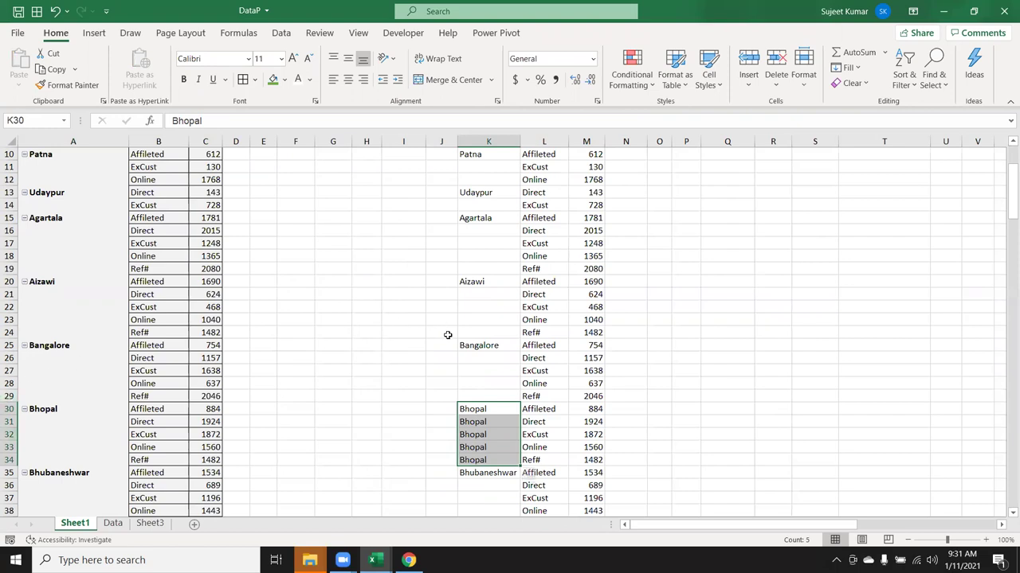
{"action": "left_click_drag", "start_coordinate": [462, 344], "coordinate": [471, 392]}
{"action": "key", "text": "ctrl+d"}
{"action": "left_click", "coordinate": [379, 301]}
{"action": "scroll", "coordinate": [379, 299], "scroll_direction": "up", "scroll_amount": 3}
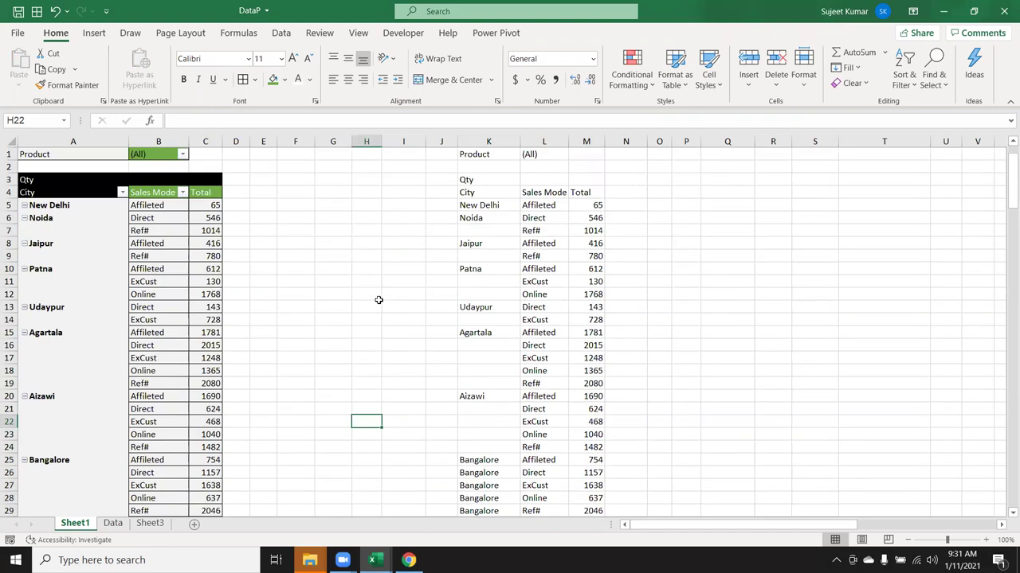
{"action": "left_click", "coordinate": [91, 247]}
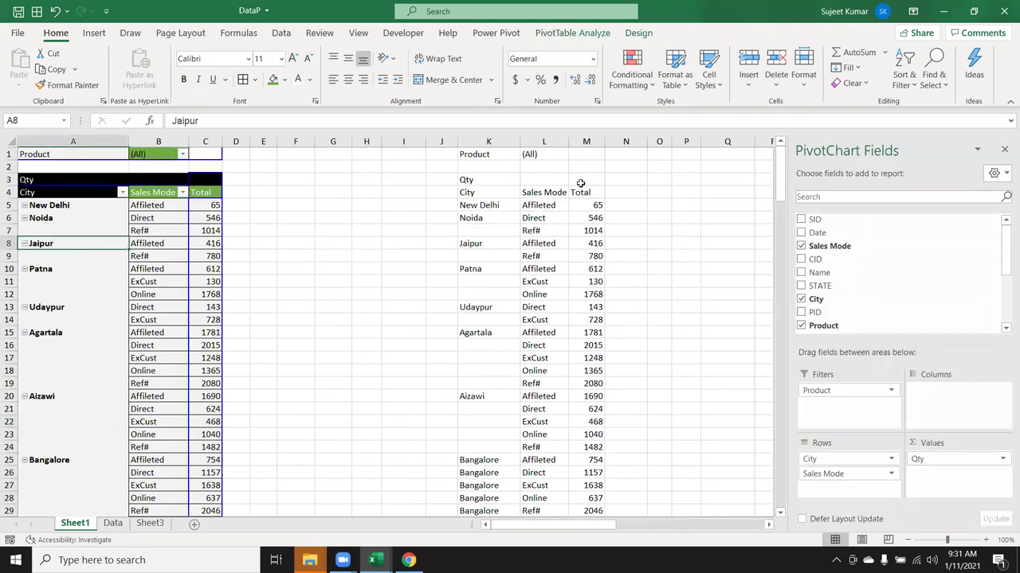
Step: Choose Repeat All Item Labels under Design > Report Layout
{"action": "left_click", "coordinate": [640, 33]}
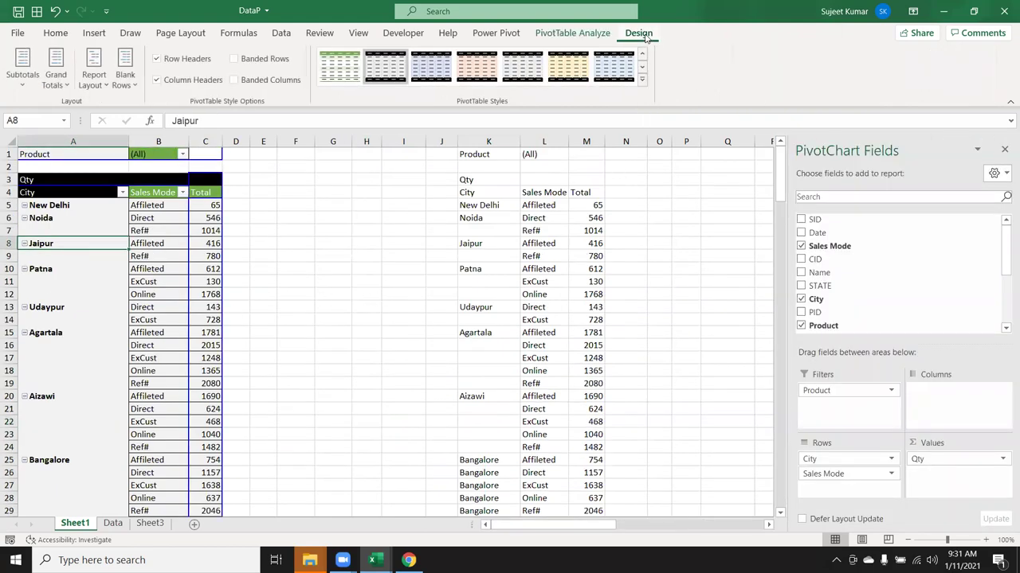
{"action": "left_click", "coordinate": [94, 78]}
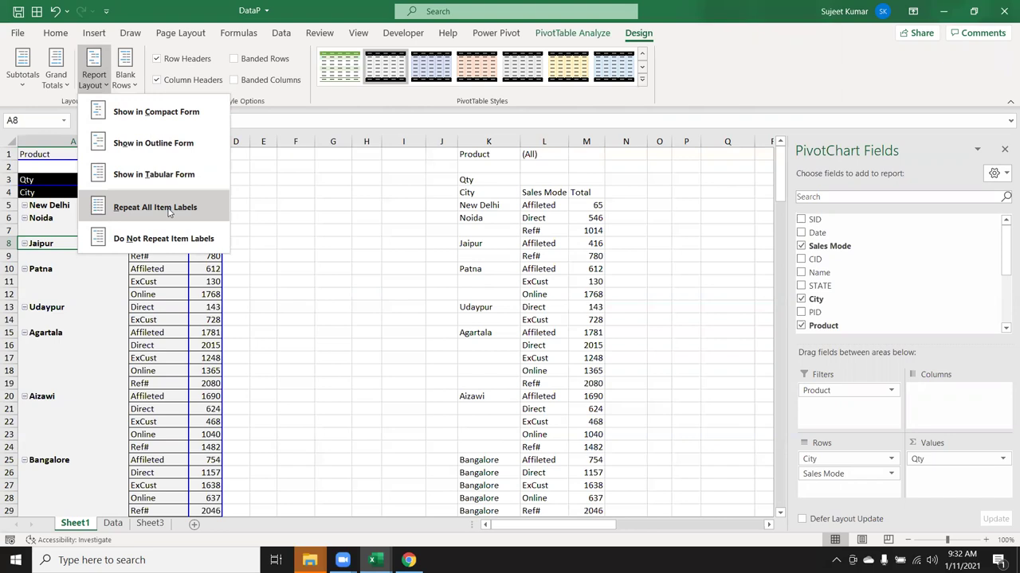
{"action": "left_click", "coordinate": [168, 207]}
{"action": "left_click", "coordinate": [61, 320]}
{"action": "left_click", "coordinate": [59, 344]}
Step: Scroll down the pivot to check the repeated city labels, then return to New Delhi
{"action": "scroll", "coordinate": [54, 377], "scroll_direction": "down", "scroll_amount": 6}
{"action": "scroll", "coordinate": [54, 378], "scroll_direction": "down", "scroll_amount": 11}
{"action": "scroll", "coordinate": [54, 378], "scroll_direction": "down", "scroll_amount": 4}
{"action": "scroll", "coordinate": [55, 374], "scroll_direction": "down", "scroll_amount": 7}
{"action": "scroll", "coordinate": [60, 367], "scroll_direction": "down", "scroll_amount": 11}
{"action": "scroll", "coordinate": [69, 357], "scroll_direction": "down", "scroll_amount": 6}
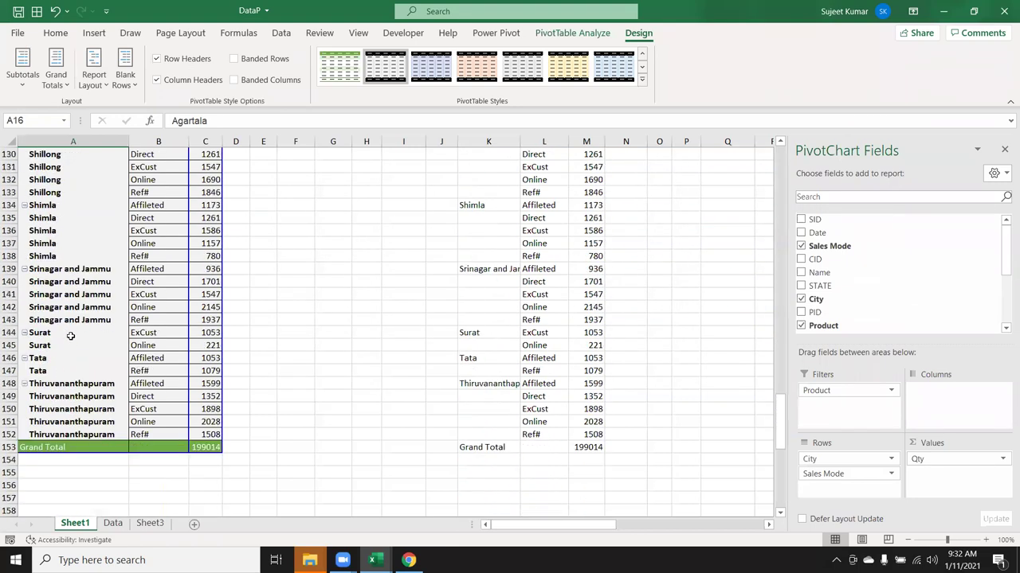
{"action": "scroll", "coordinate": [70, 331], "scroll_direction": "down", "scroll_amount": 3}
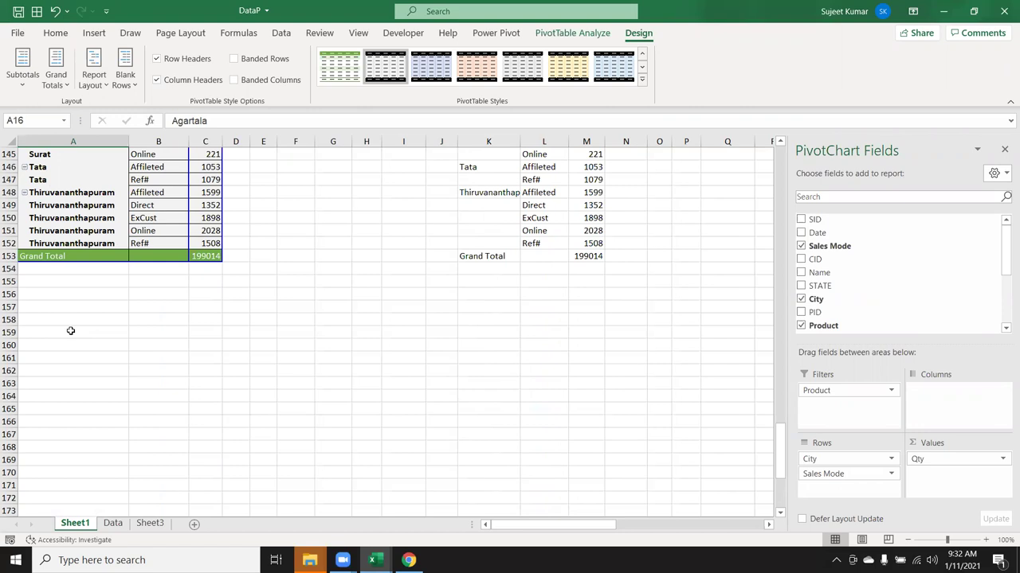
{"action": "key", "text": "Up"}
{"action": "key", "text": "Up"}
{"action": "key", "text": "Up"}
{"action": "key", "text": "Up"}
{"action": "key", "text": "Up"}
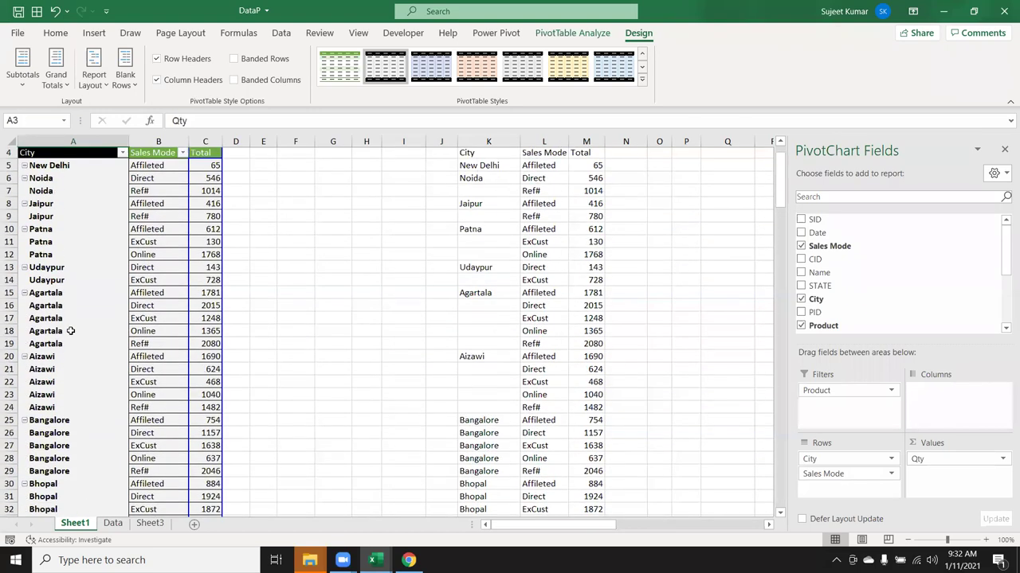
{"action": "key", "text": "Up"}
{"action": "key", "text": "Up"}
{"action": "key", "text": "Down"}
{"action": "key", "text": "Down"}
{"action": "key", "text": "Down"}
{"action": "key", "text": "Down"}
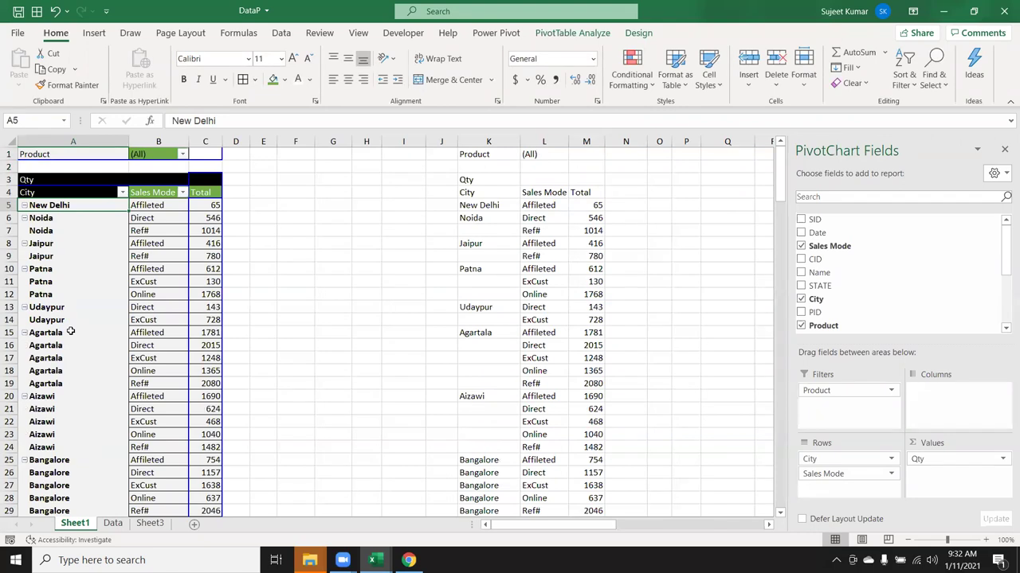
Step: Select the whole pivot table, then the Sales Mode items in column B
{"action": "key", "text": "ctrl+a"}
{"action": "left_click", "coordinate": [171, 224]}
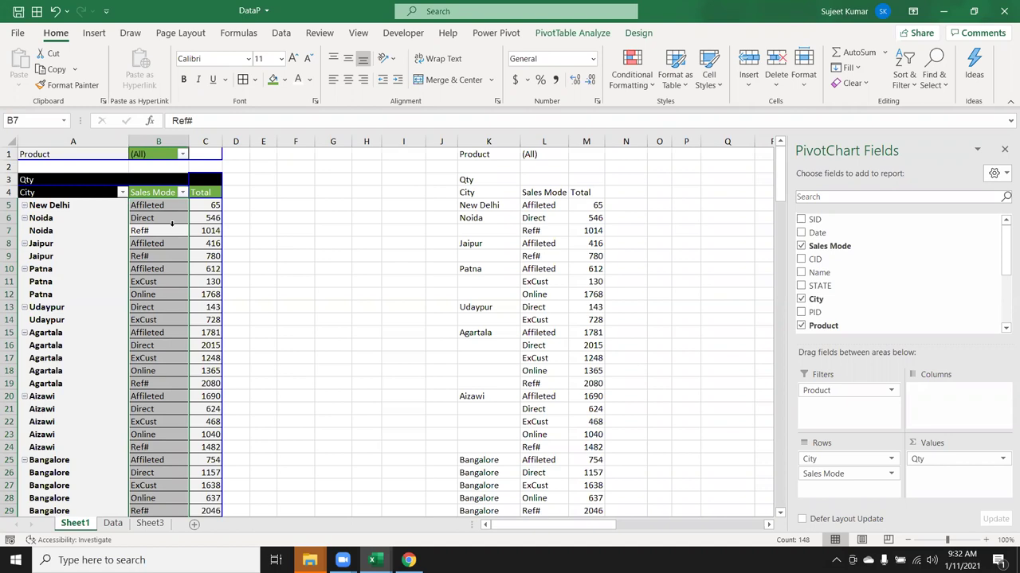
{"action": "key", "text": "Right"}
{"action": "key", "text": "Right"}
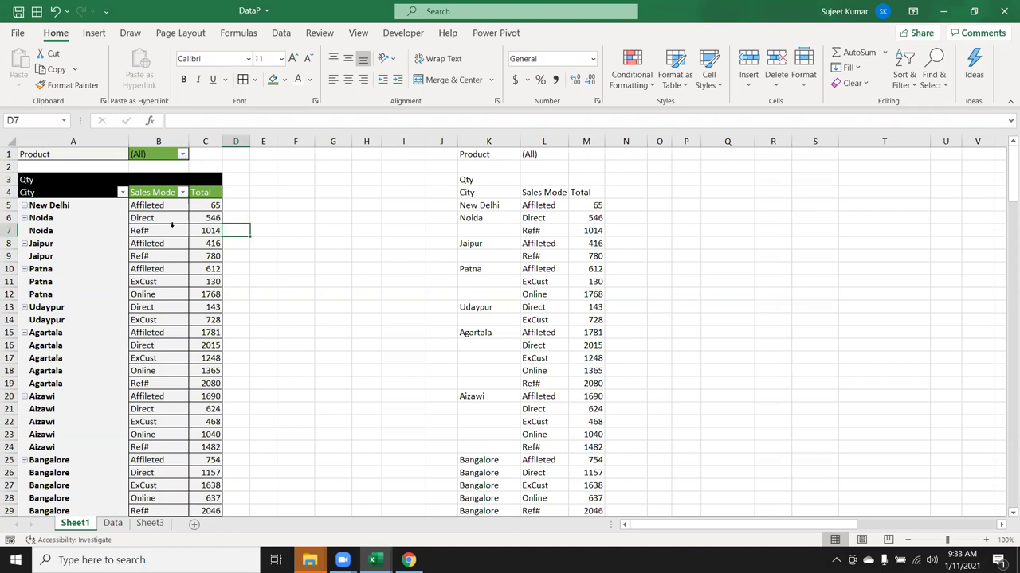
Step: Browse the repeated city labels like Udaypur, Agartala, Jaipur and Patna, then bring up PivotTable Analyze
{"action": "left_click", "coordinate": [63, 327]}
{"action": "key", "text": "Up"}
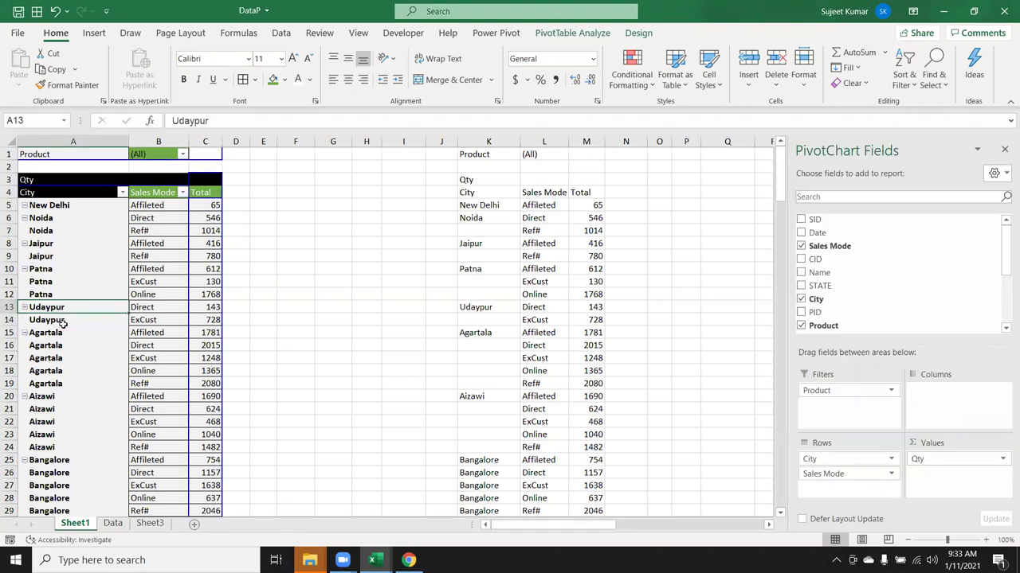
{"action": "key", "text": "shift+Right"}
{"action": "key", "text": "shift+Right"}
{"action": "key", "text": "shift+Down"}
{"action": "key", "text": "Down"}
{"action": "key", "text": "Down"}
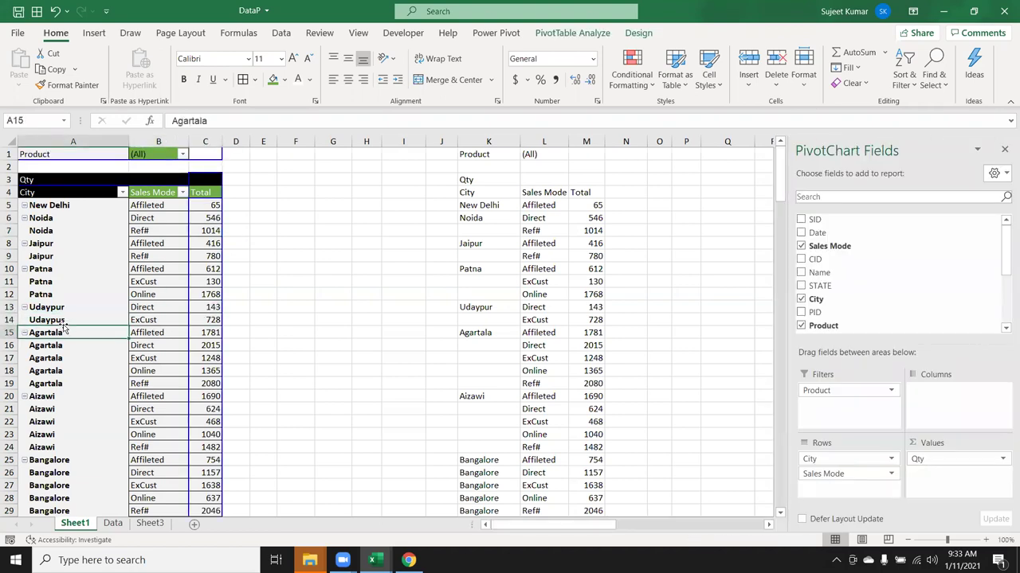
{"action": "key", "text": "shift+Right"}
{"action": "key", "text": "shift+Up"}
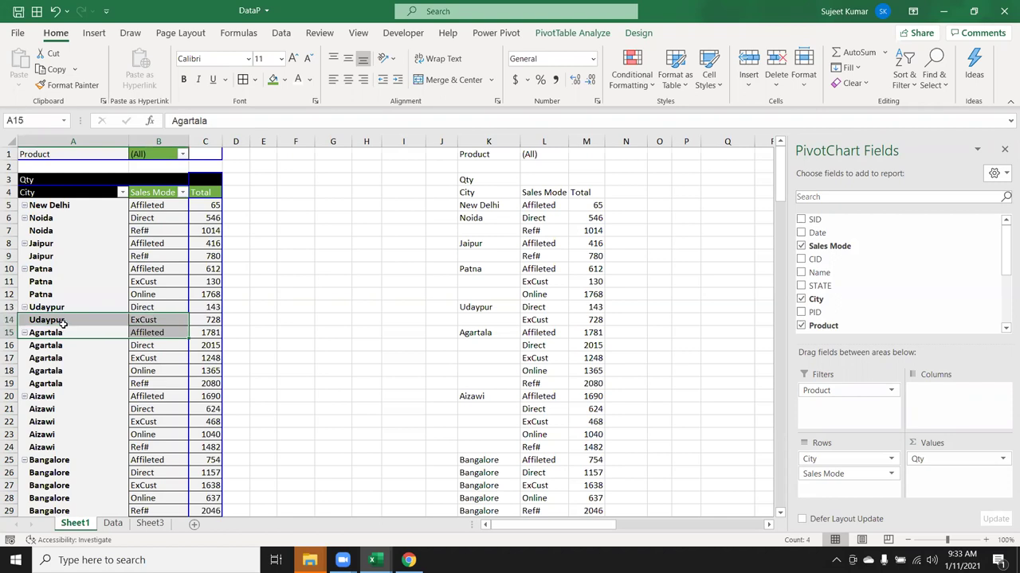
{"action": "key", "text": "Up"}
{"action": "key", "text": "Up"}
{"action": "key", "text": "Up"}
{"action": "key", "text": "Up"}
{"action": "key", "text": "Up"}
{"action": "key", "text": "Up"}
{"action": "key", "text": "shift+Down"}
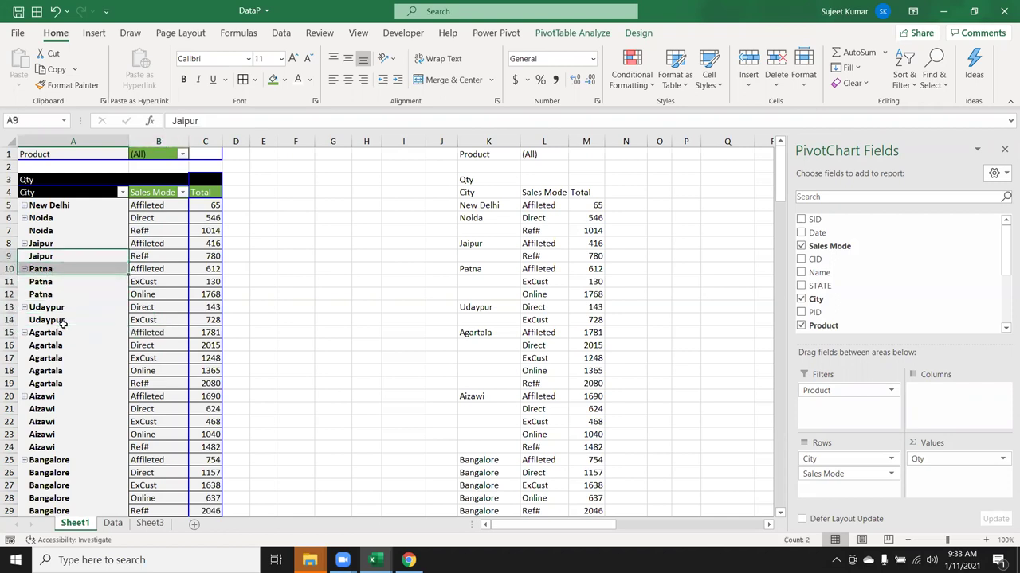
{"action": "left_click", "coordinate": [122, 319]}
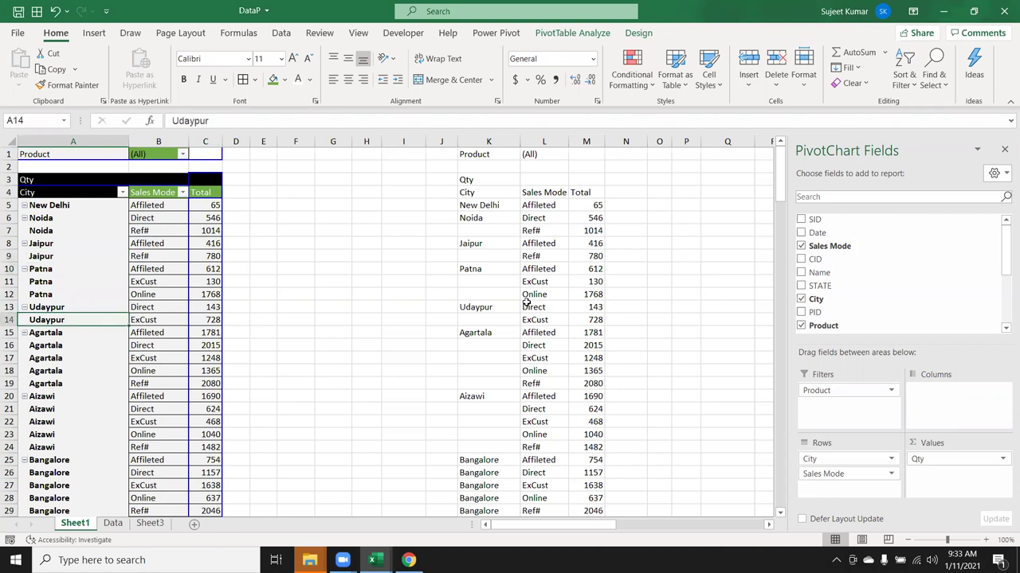
{"action": "left_click", "coordinate": [590, 35]}
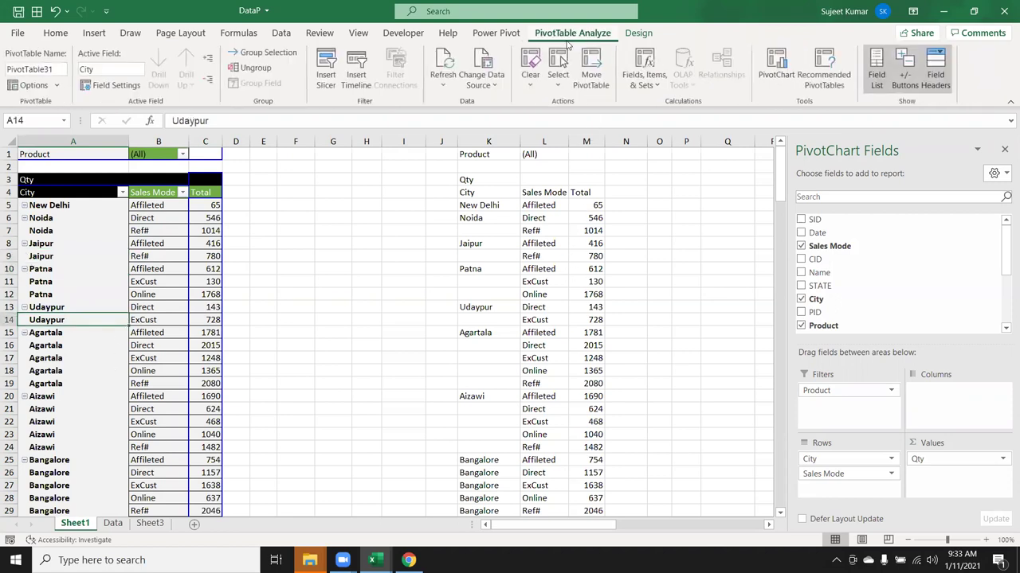
Step: Insert a blank line after each city item from the Design tab's Blank Rows options
{"action": "left_click", "coordinate": [638, 33]}
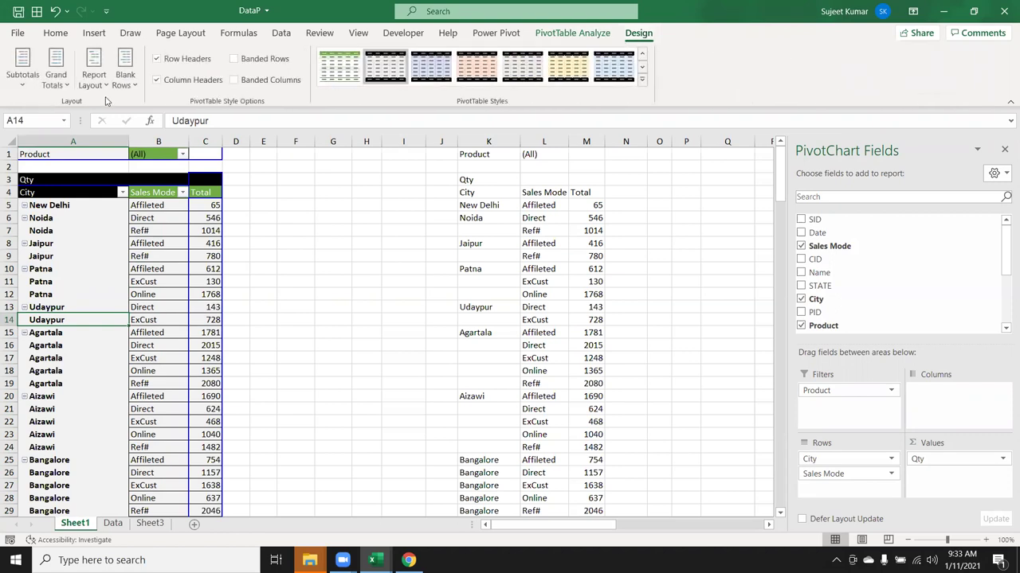
{"action": "left_click", "coordinate": [125, 78]}
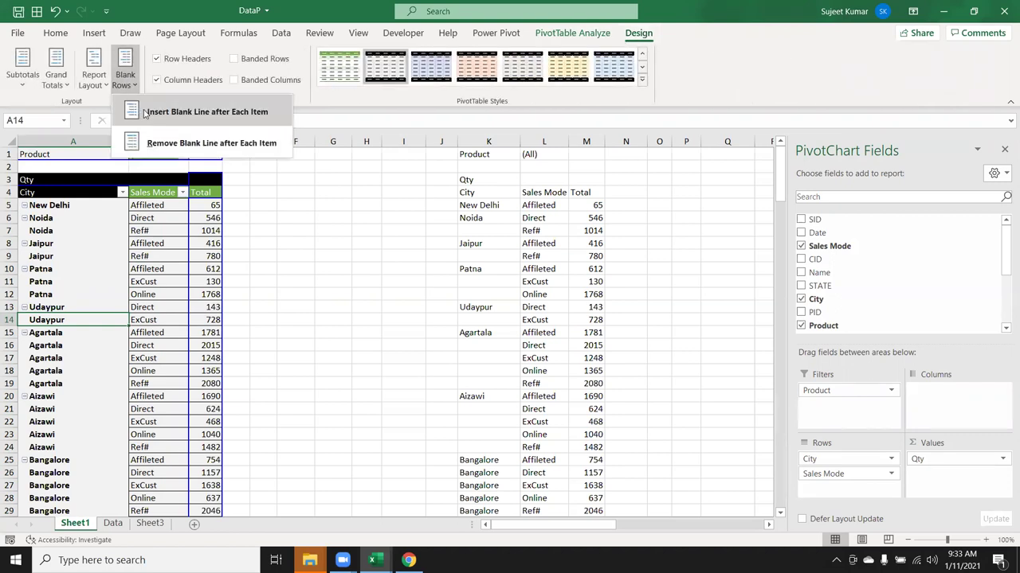
{"action": "left_click", "coordinate": [144, 113]}
{"action": "left_click", "coordinate": [61, 236]}
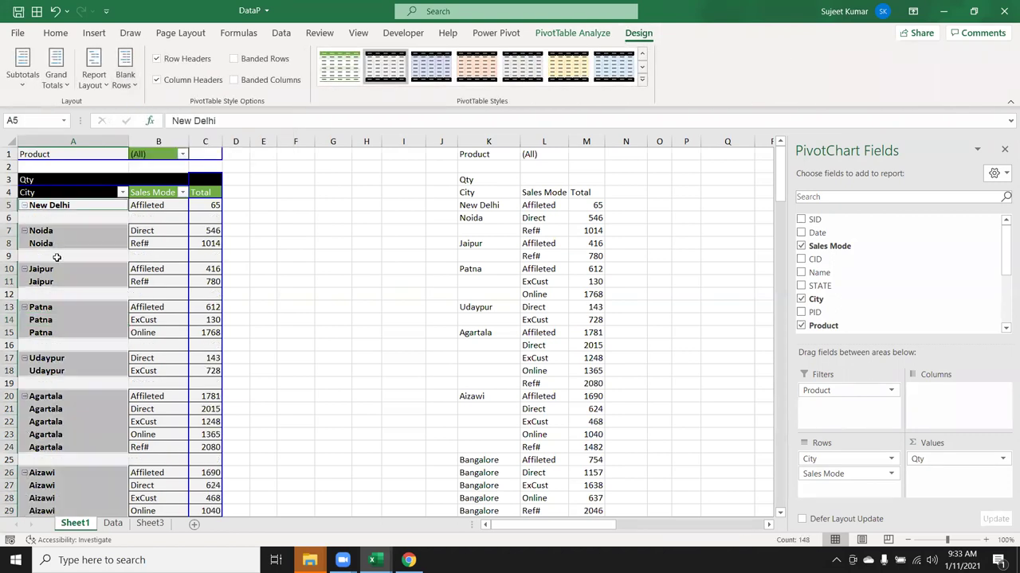
{"action": "left_click", "coordinate": [64, 251]}
Step: Remove the blank lines after each city item, then bring up the Report Layout choices
{"action": "scroll", "coordinate": [65, 271], "scroll_direction": "down", "scroll_amount": 6}
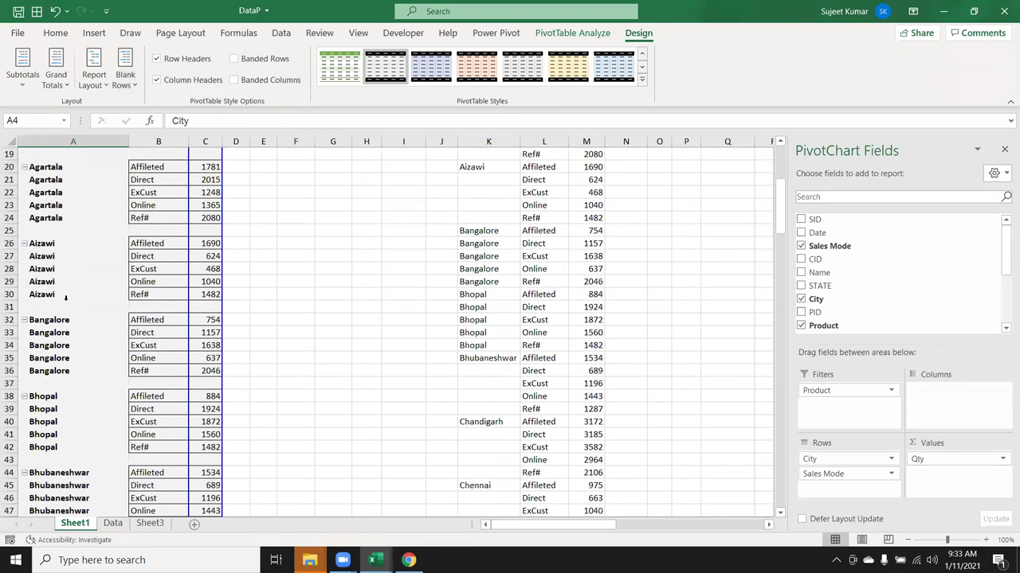
{"action": "scroll", "coordinate": [66, 297], "scroll_direction": "down", "scroll_amount": 4}
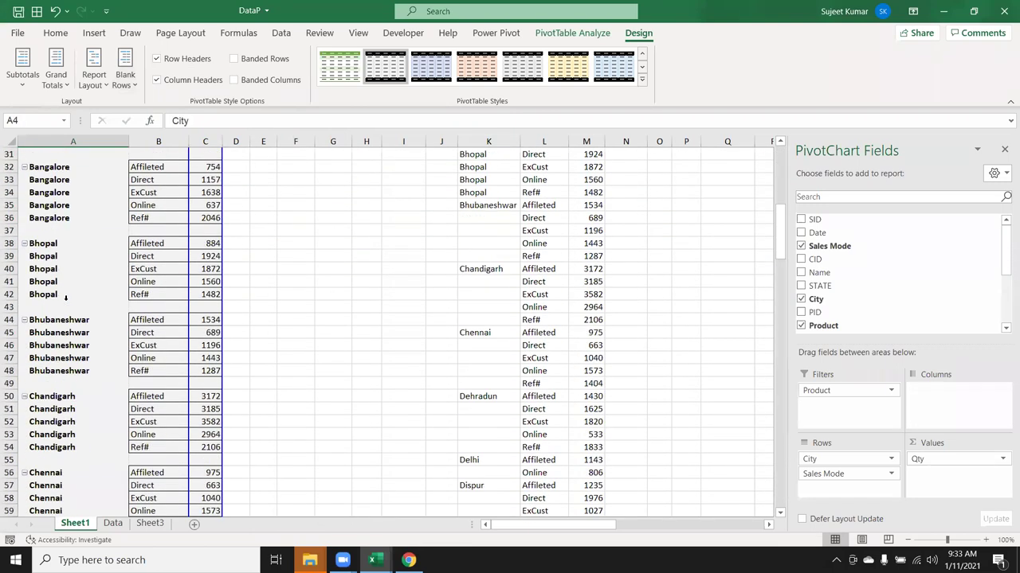
{"action": "scroll", "coordinate": [94, 270], "scroll_direction": "up", "scroll_amount": 1}
{"action": "scroll", "coordinate": [94, 271], "scroll_direction": "up", "scroll_amount": 9}
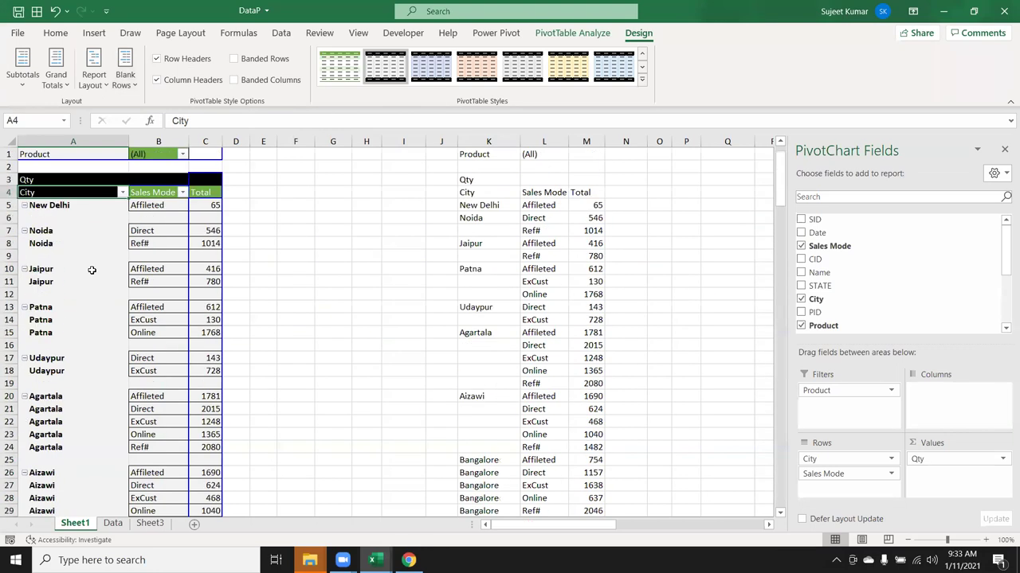
{"action": "left_click", "coordinate": [126, 80]}
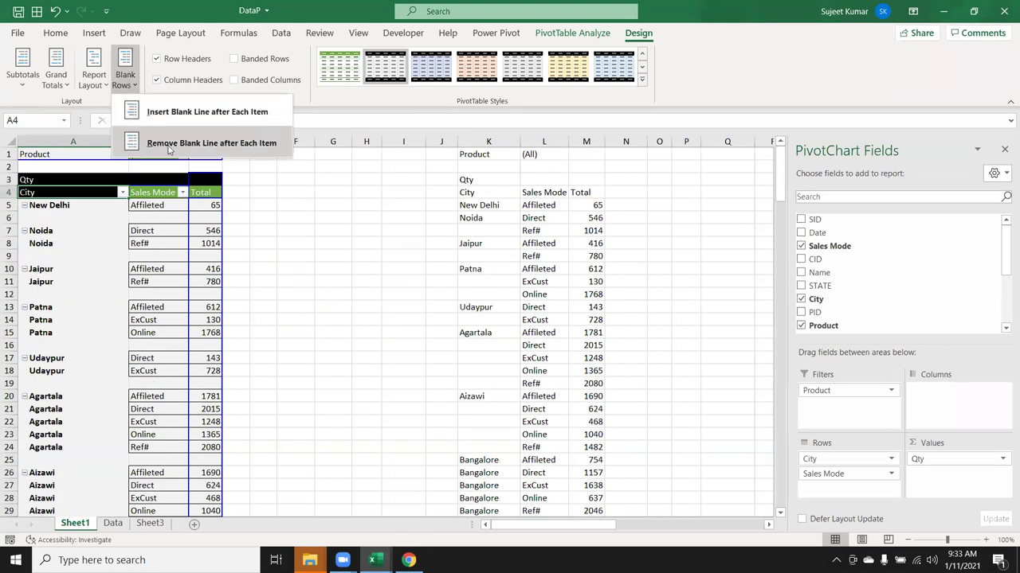
{"action": "left_click", "coordinate": [141, 120]}
{"action": "left_click", "coordinate": [94, 80]}
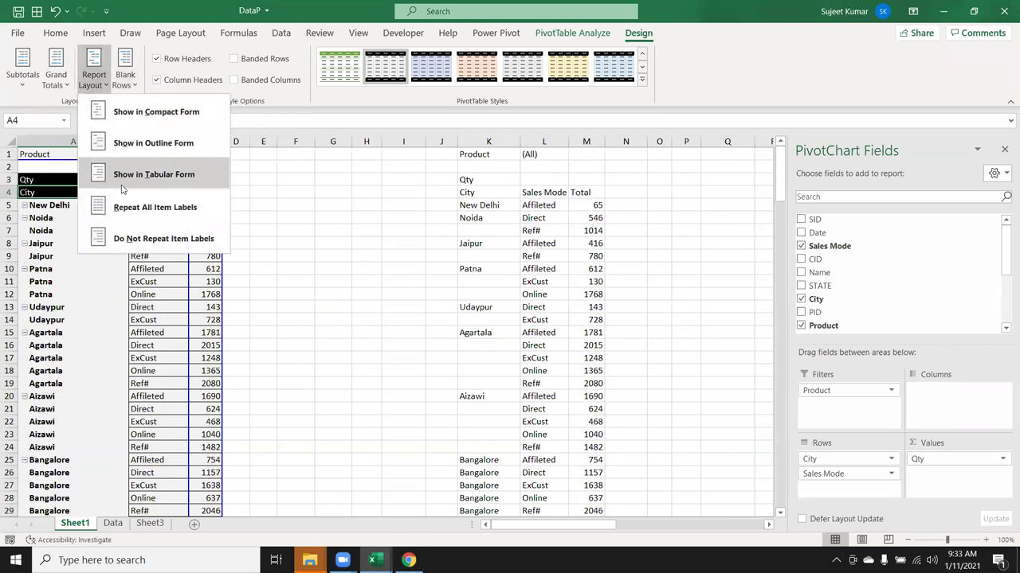
Step: Set Do Not Repeat Item Labels and clear the copied table from columns K to M
{"action": "left_click", "coordinate": [140, 236]}
{"action": "left_click_drag", "start_coordinate": [488, 142], "coordinate": [605, 143]}
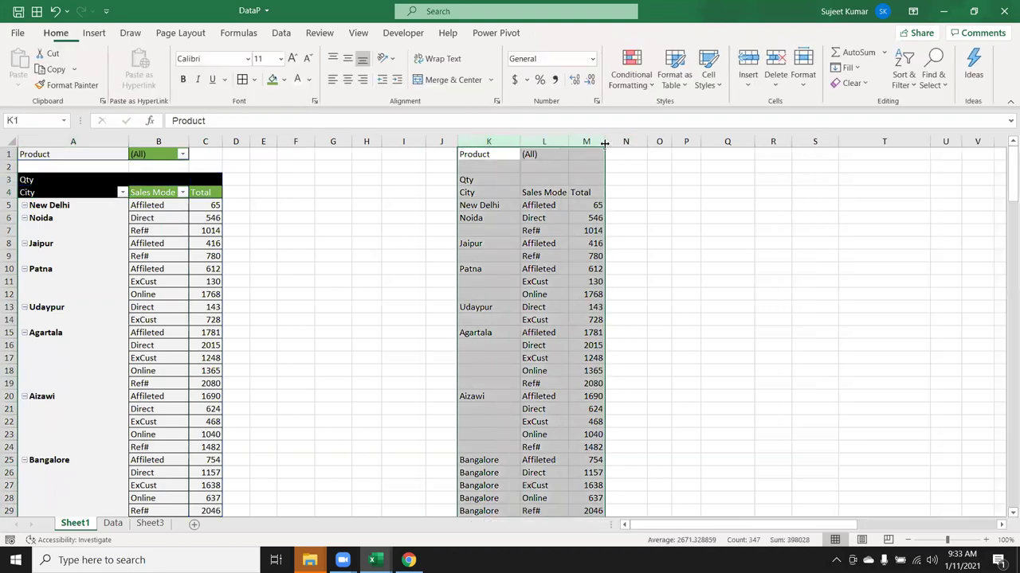
{"action": "key", "text": "Delete"}
Step: Try to Merge & Center Patna's label cells A10:A12, dismissing the pivot table warning twice
{"action": "left_click", "coordinate": [157, 244]}
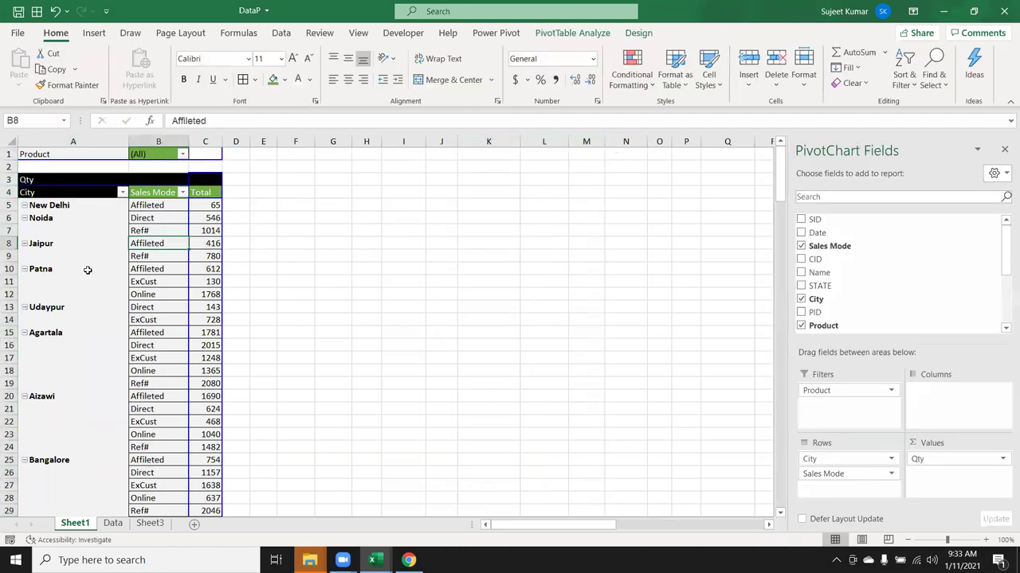
{"action": "left_click", "coordinate": [62, 272]}
{"action": "left_click_drag", "start_coordinate": [62, 273], "coordinate": [68, 293]}
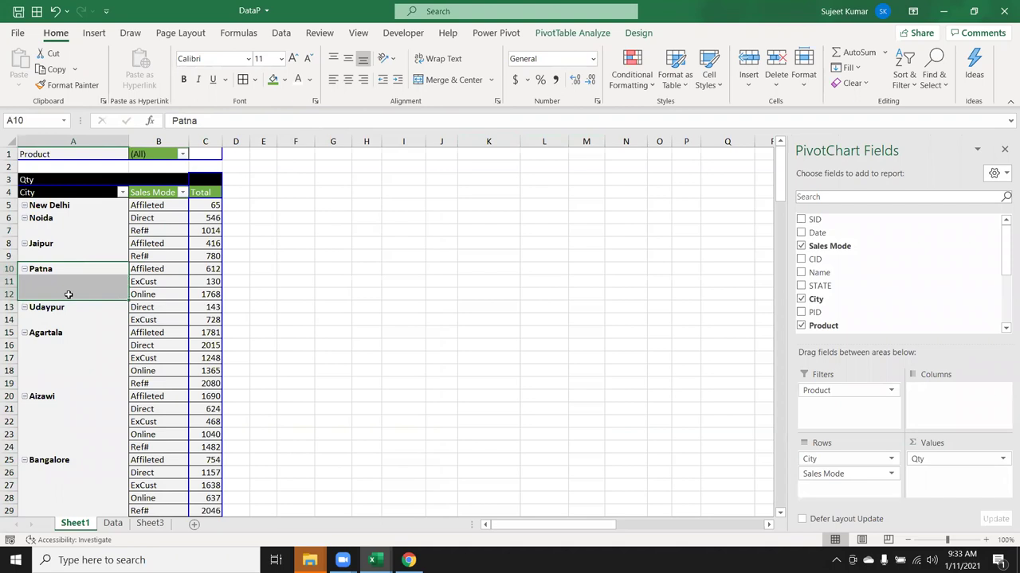
{"action": "left_click", "coordinate": [450, 79]}
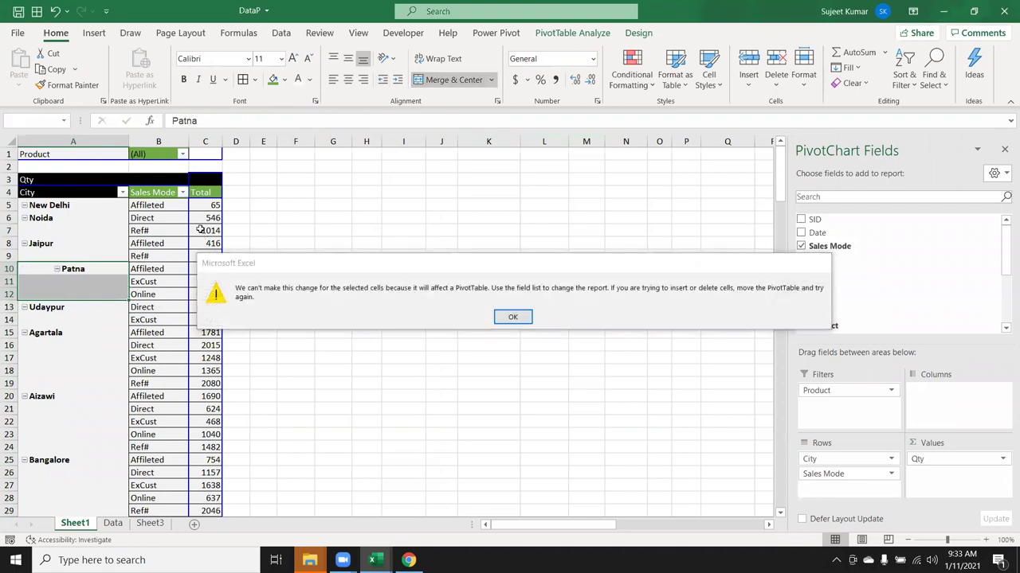
{"action": "key", "text": "Return"}
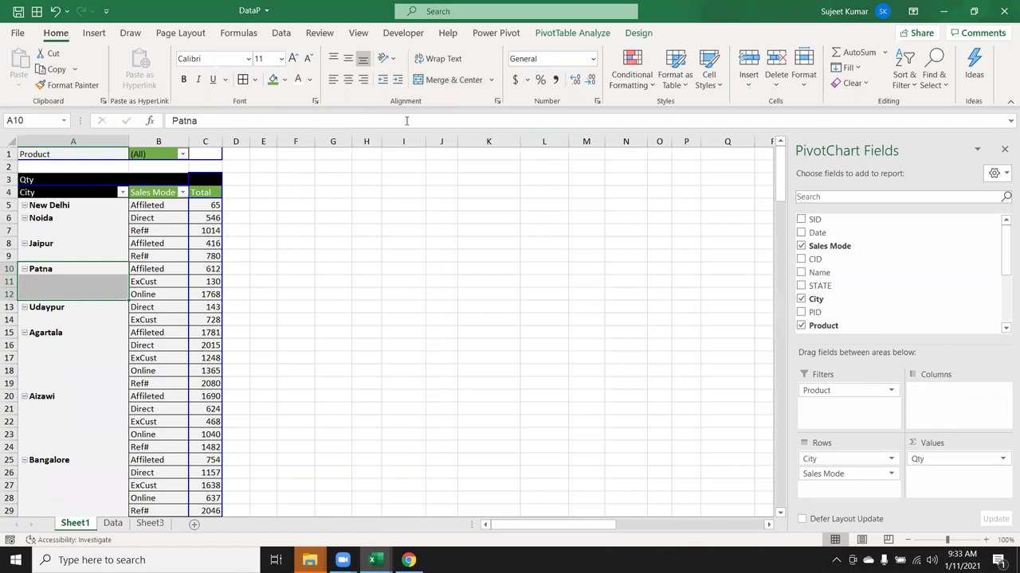
{"action": "left_click", "coordinate": [450, 80]}
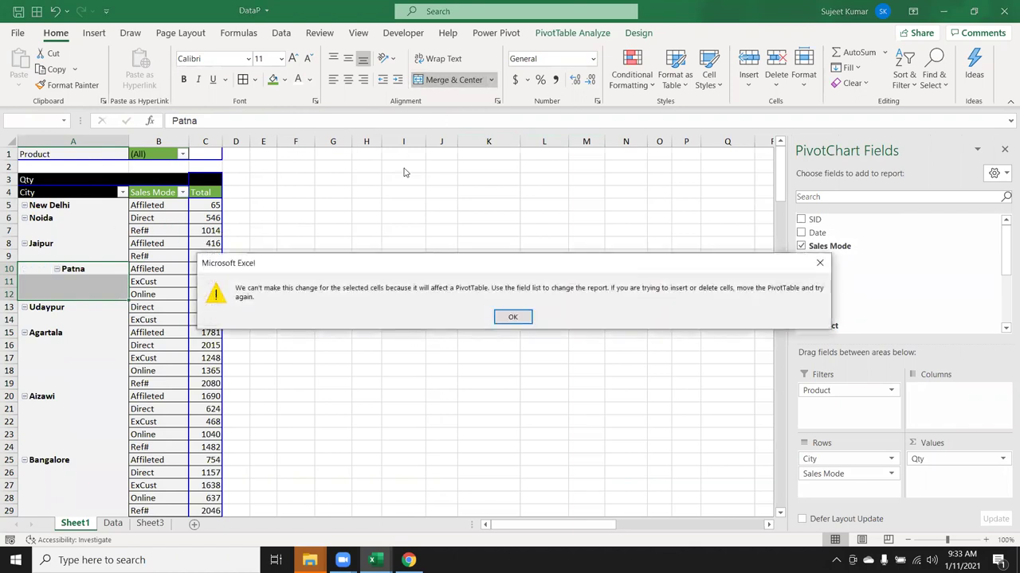
{"action": "key", "text": "Return"}
{"action": "left_click", "coordinate": [87, 245]}
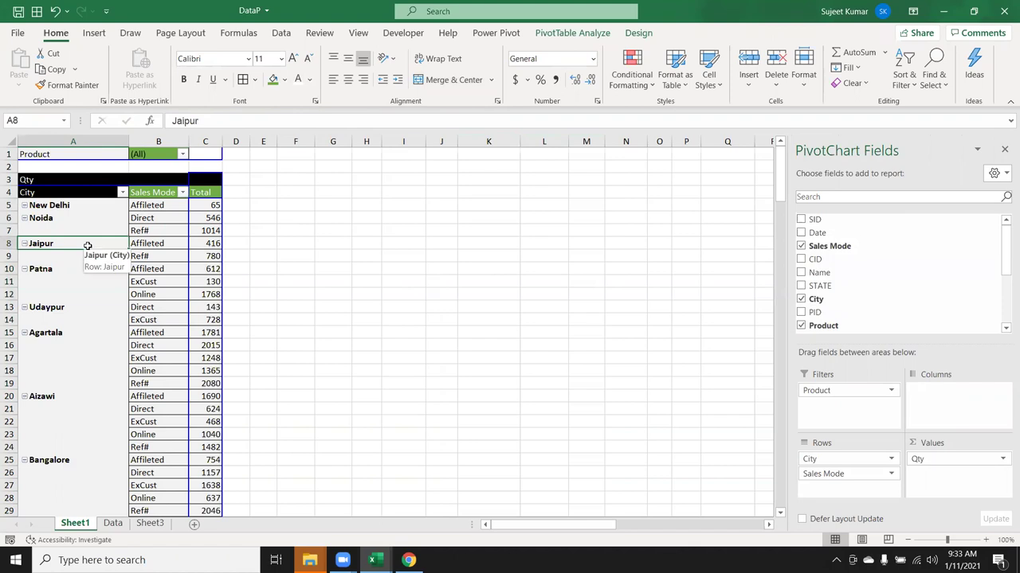
Step: Turn on 'Merge and center cells with labels' in PivotTable Options from the Jaipur label
{"action": "right_click", "coordinate": [90, 246]}
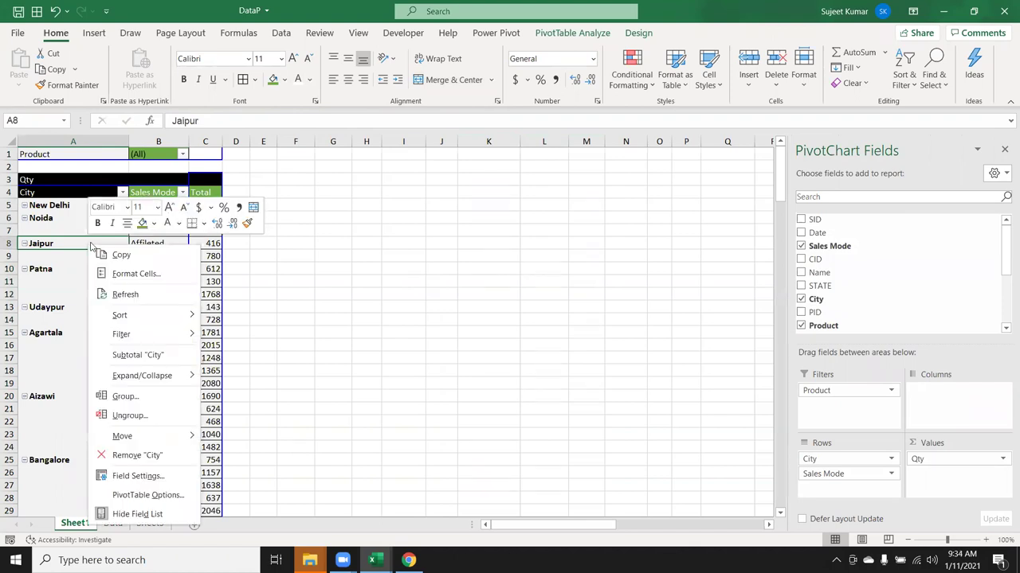
{"action": "left_click", "coordinate": [171, 495]}
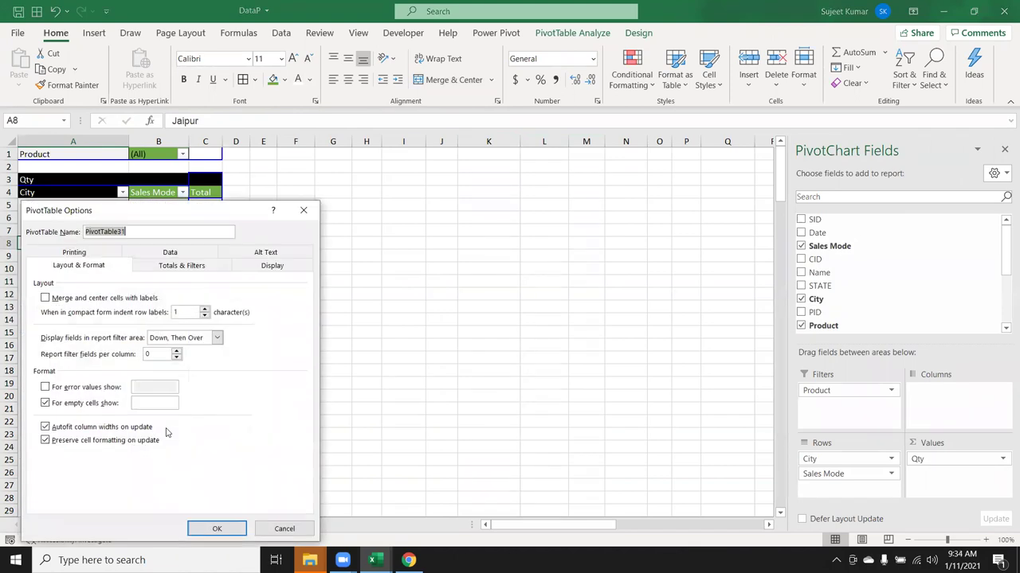
{"action": "left_click", "coordinate": [63, 301]}
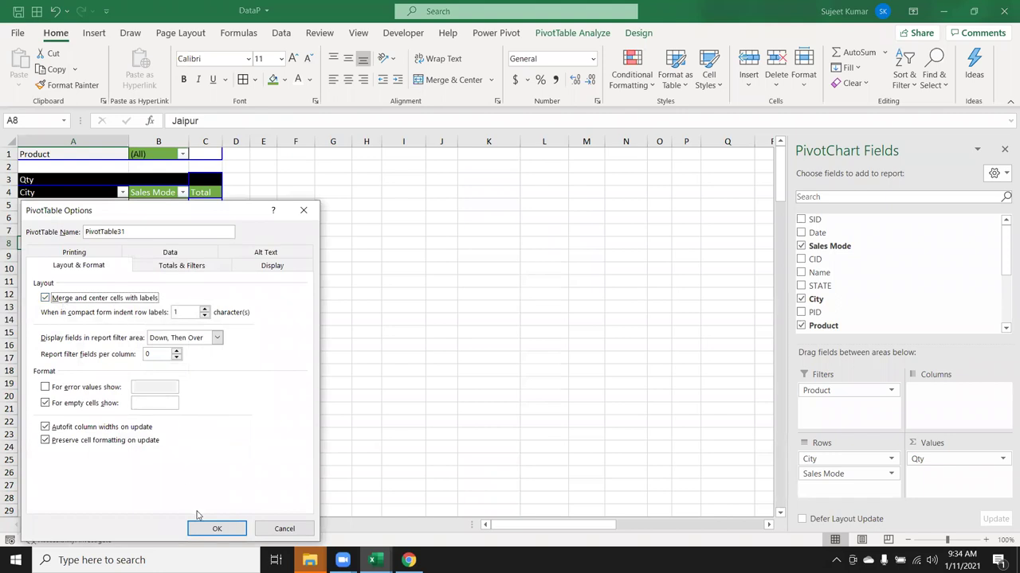
{"action": "left_click", "coordinate": [217, 529]}
Step: Check the merged city labels from Patna and Udaypur down through Chandigarh to Chennai
{"action": "left_click", "coordinate": [95, 296]}
{"action": "left_click", "coordinate": [93, 314]}
{"action": "left_click", "coordinate": [92, 347]}
{"action": "left_click", "coordinate": [85, 410]}
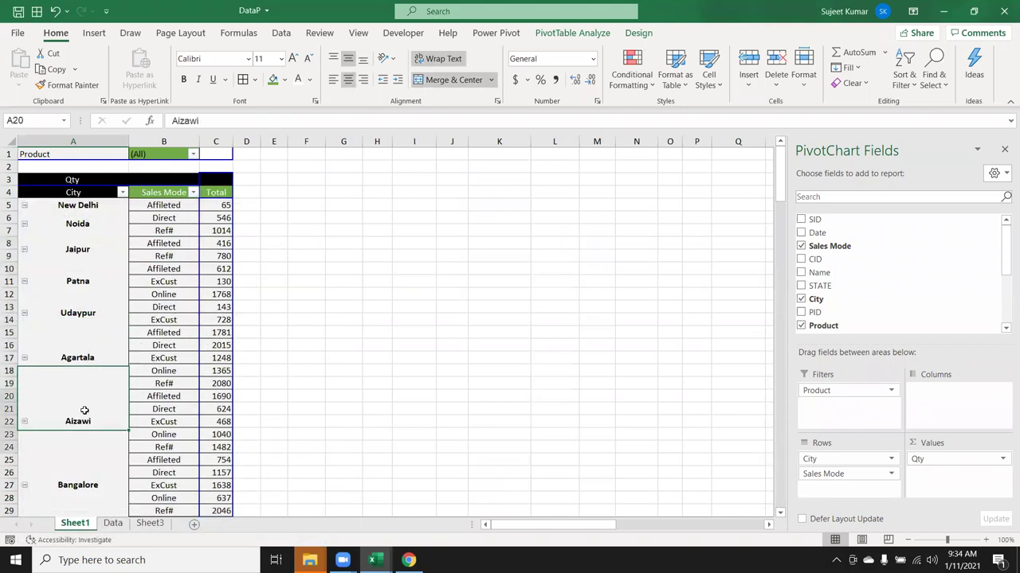
{"action": "left_click", "coordinate": [80, 462]}
{"action": "scroll", "coordinate": [80, 454], "scroll_direction": "down", "scroll_amount": 3}
{"action": "left_click", "coordinate": [77, 440]}
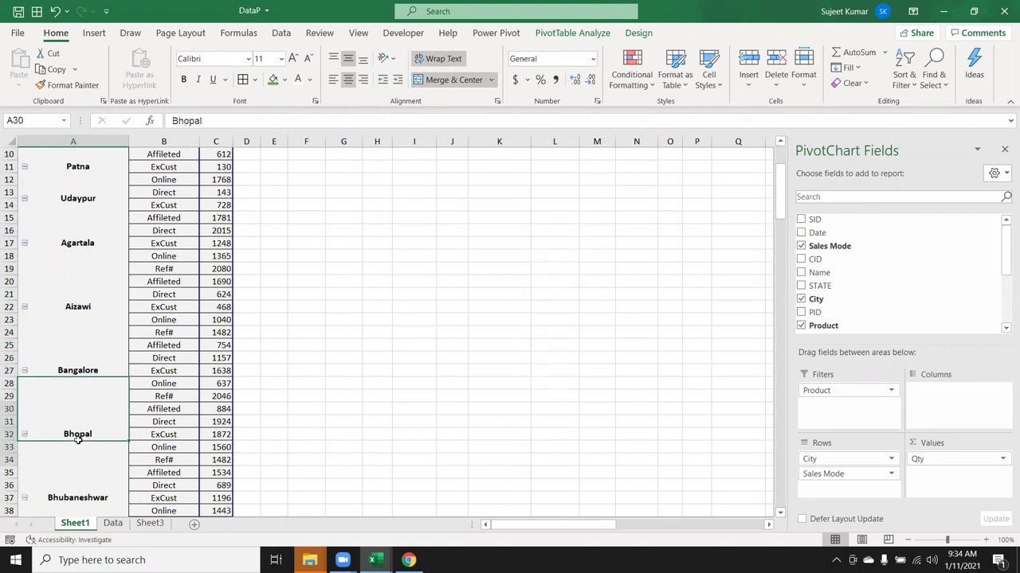
{"action": "scroll", "coordinate": [78, 439], "scroll_direction": "down", "scroll_amount": 1}
{"action": "scroll", "coordinate": [77, 439], "scroll_direction": "down", "scroll_amount": 1}
{"action": "left_click", "coordinate": [77, 440]}
{"action": "left_click", "coordinate": [75, 470]}
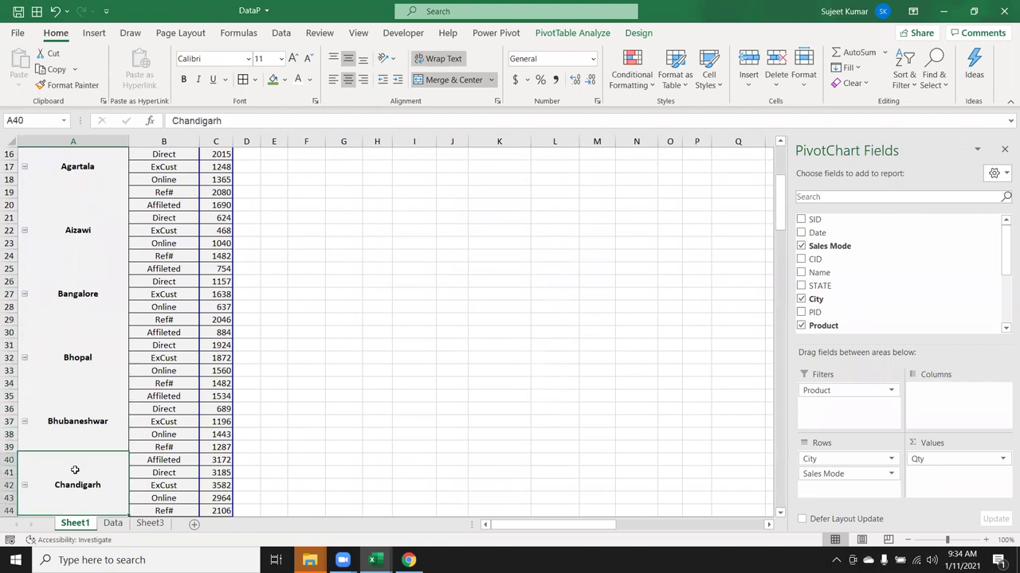
{"action": "scroll", "coordinate": [75, 469], "scroll_direction": "down", "scroll_amount": 2}
{"action": "left_click", "coordinate": [71, 448]}
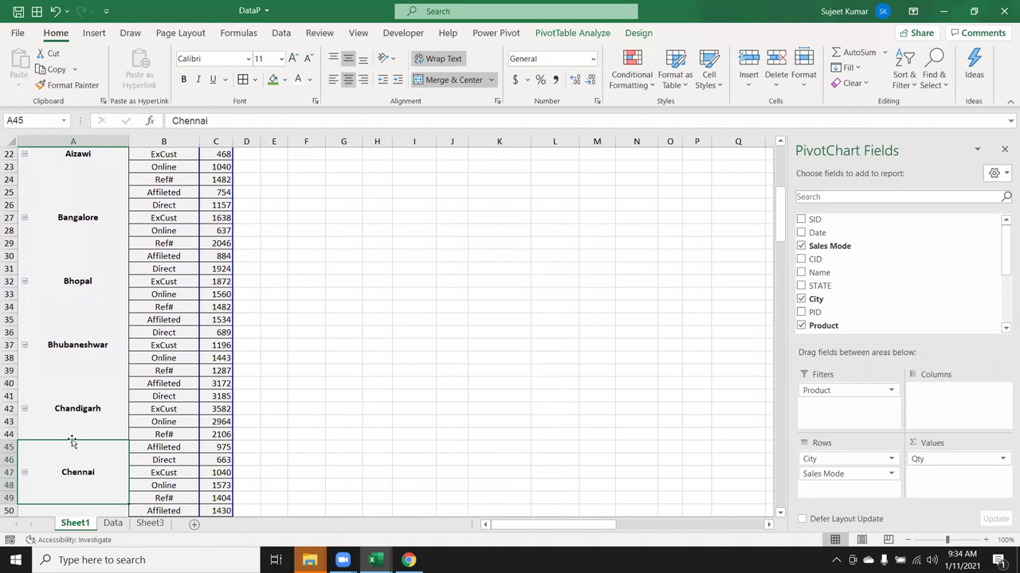
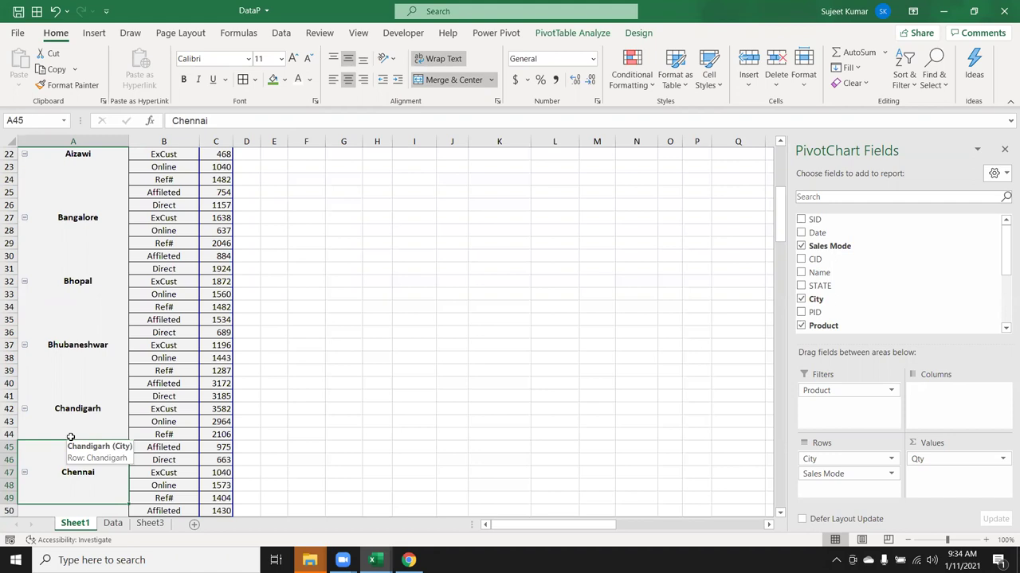
Step: Drill into Noida's Direct total to view its detail rows, then delete the generated detail sheet
{"action": "left_click", "coordinate": [117, 289]}
{"action": "key", "text": "Up"}
{"action": "key", "text": "Up"}
{"action": "key", "text": "Up"}
{"action": "key", "text": "Up"}
{"action": "key", "text": "Up"}
{"action": "key", "text": "Up"}
{"action": "key", "text": "Up"}
{"action": "key", "text": "Up"}
{"action": "key", "text": "Up"}
{"action": "key", "text": "Up"}
{"action": "key", "text": "Up"}
{"action": "key", "text": "Up"}
{"action": "key", "text": "Down"}
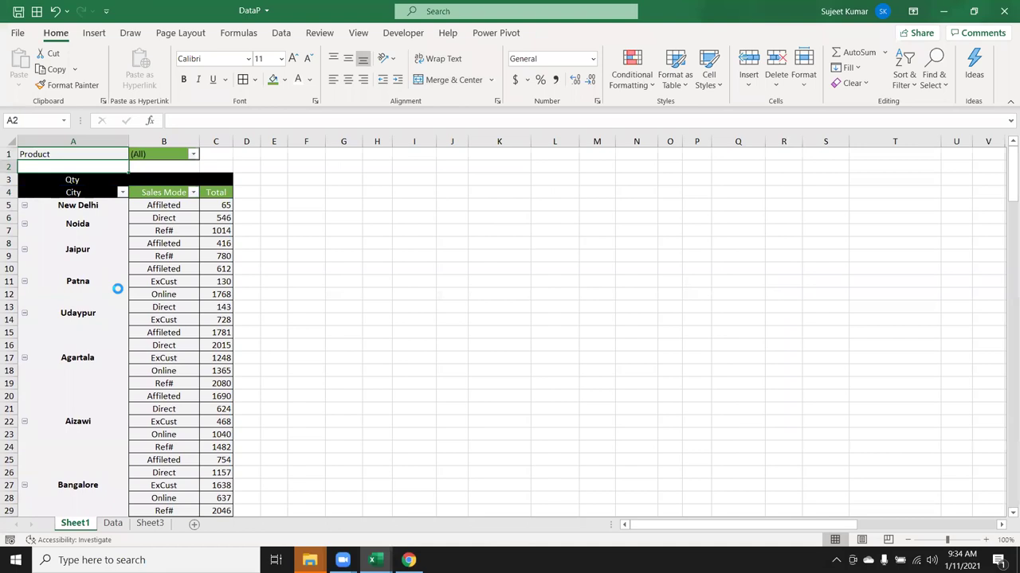
{"action": "key", "text": "Down"}
{"action": "key", "text": "Down"}
{"action": "key", "text": "Down"}
{"action": "key", "text": "Up"}
{"action": "key", "text": "Up"}
{"action": "key", "text": "Up"}
{"action": "key", "text": "Up"}
{"action": "key", "text": "Up"}
{"action": "key", "text": "Up"}
{"action": "key", "text": "Up"}
{"action": "scroll", "coordinate": [117, 288], "scroll_direction": "up", "scroll_amount": 3}
{"action": "scroll", "coordinate": [231, 246], "scroll_direction": "up", "scroll_amount": 1}
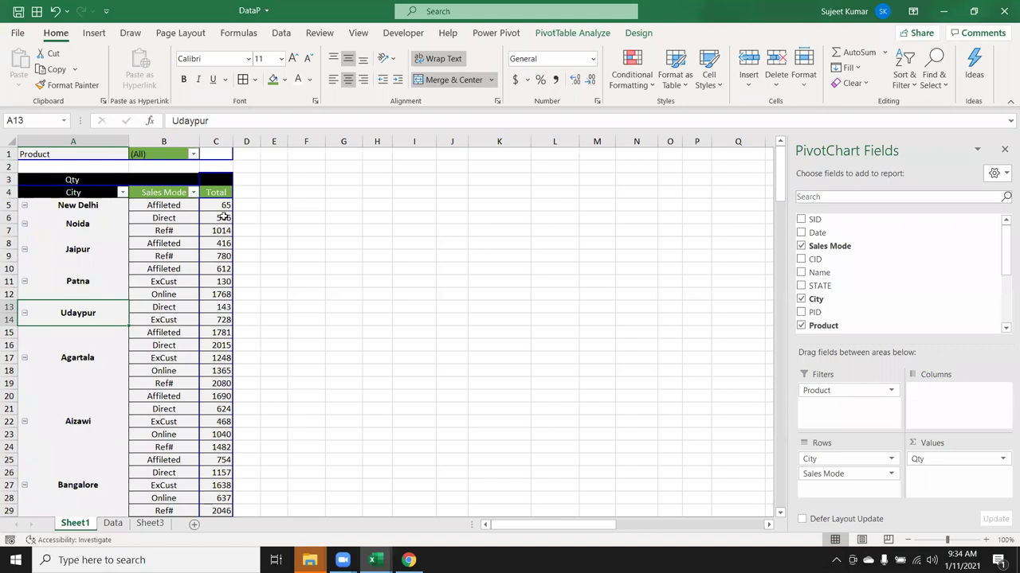
{"action": "double_click", "coordinate": [224, 215]}
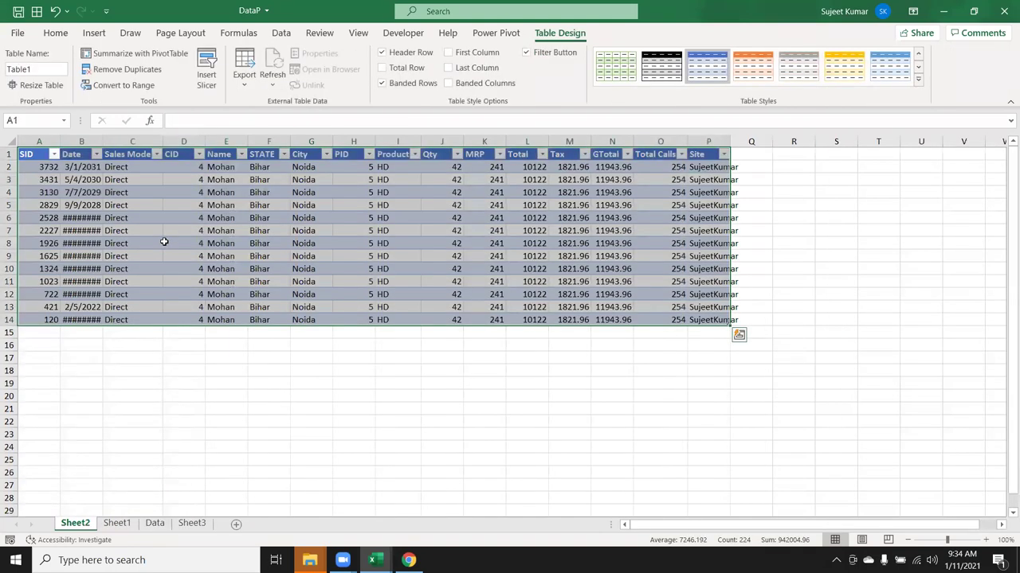
{"action": "right_click", "coordinate": [89, 527]}
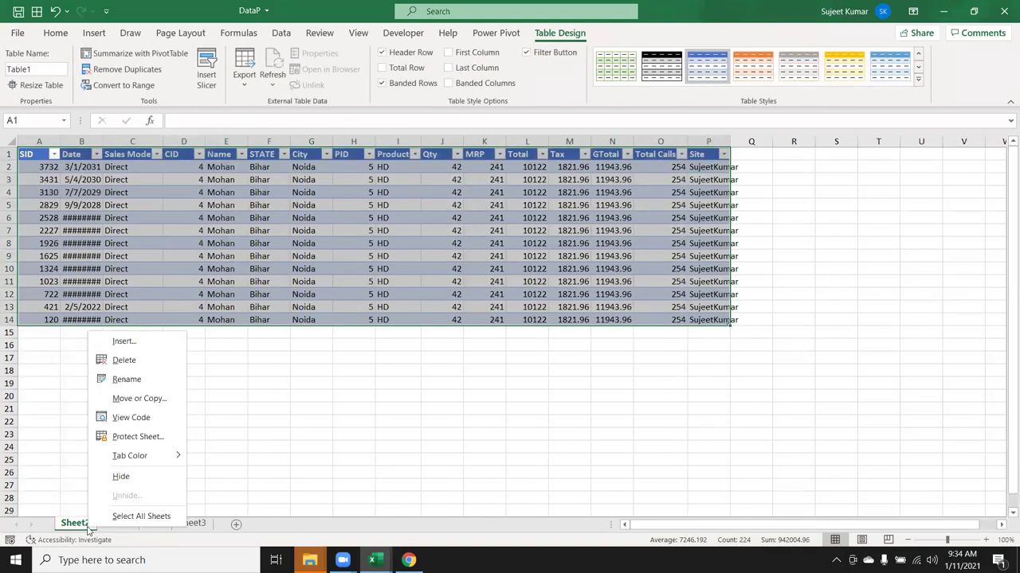
{"action": "left_click", "coordinate": [141, 360]}
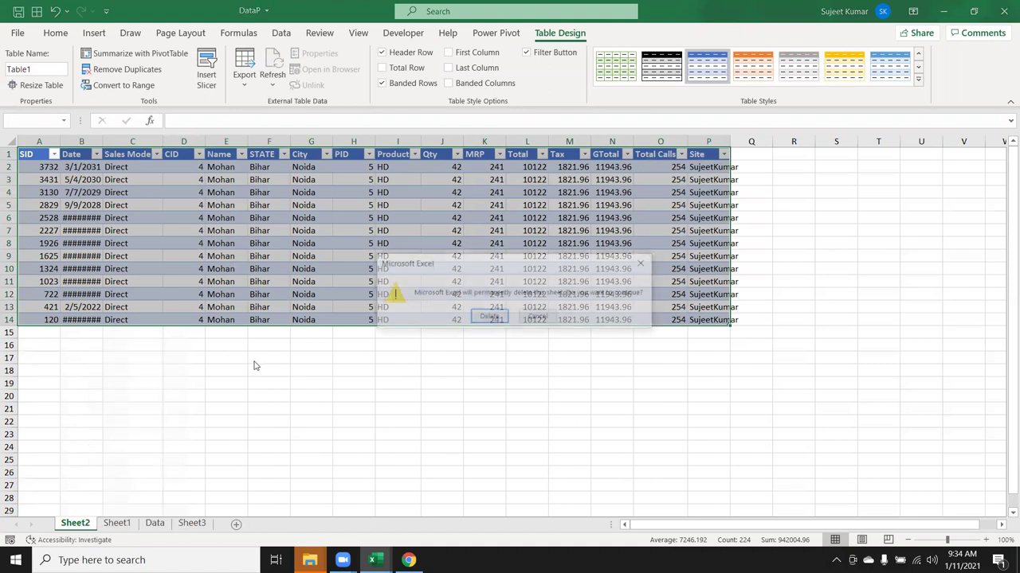
{"action": "left_click", "coordinate": [488, 316]}
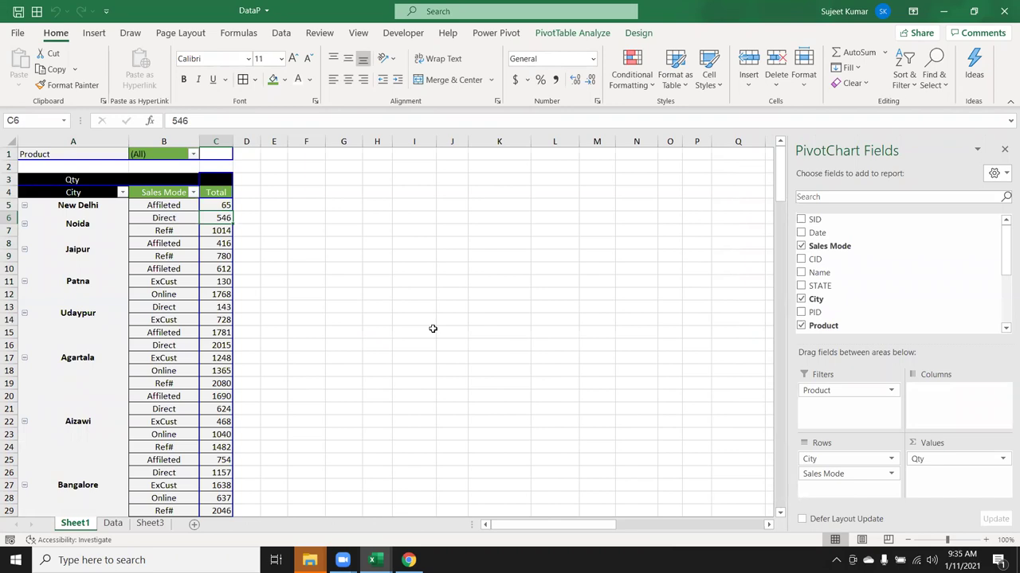
Step: Clear 'Enable show details' on the Data tab of PivotTable31's PivotTable Options
{"action": "left_click", "coordinate": [353, 256]}
{"action": "mouse_move", "coordinate": [215, 230]}
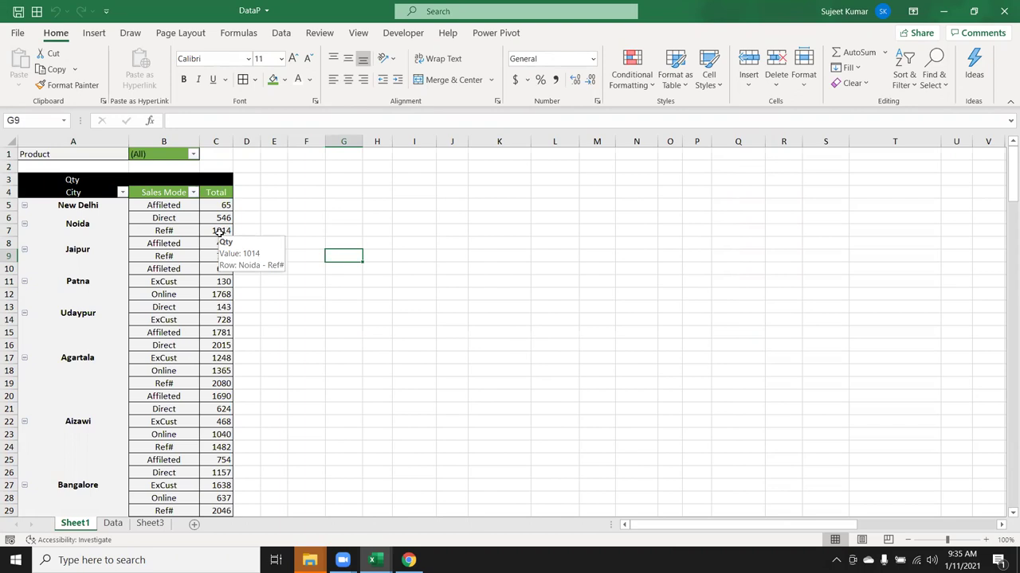
{"action": "right_click", "coordinate": [219, 231]}
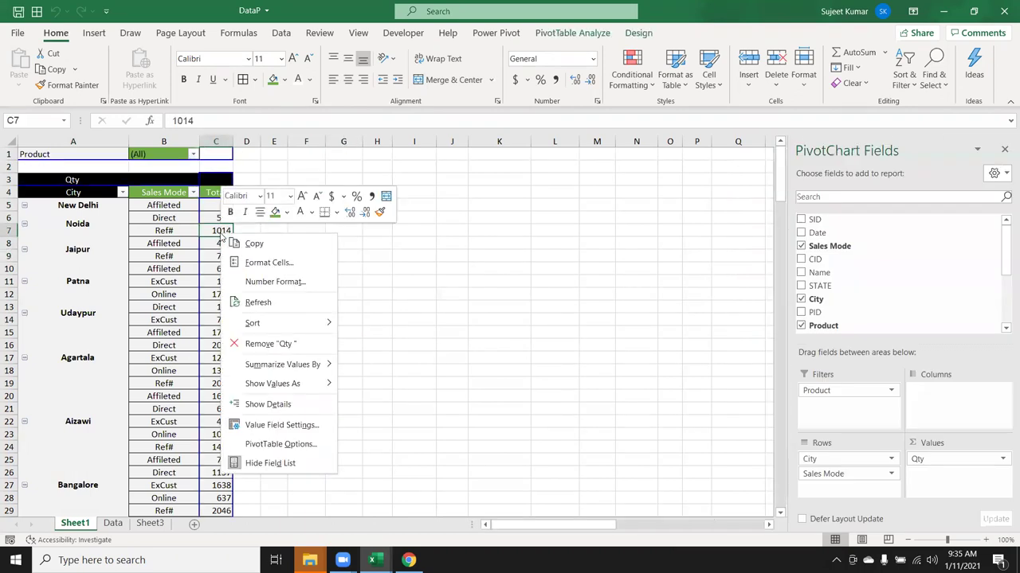
{"action": "left_click", "coordinate": [281, 444]}
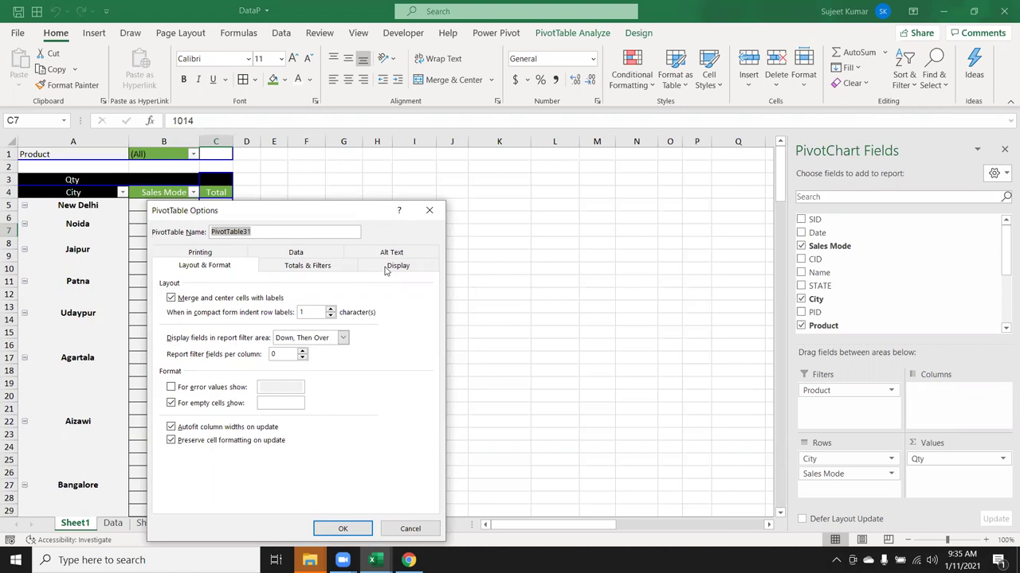
{"action": "left_click", "coordinate": [334, 255]}
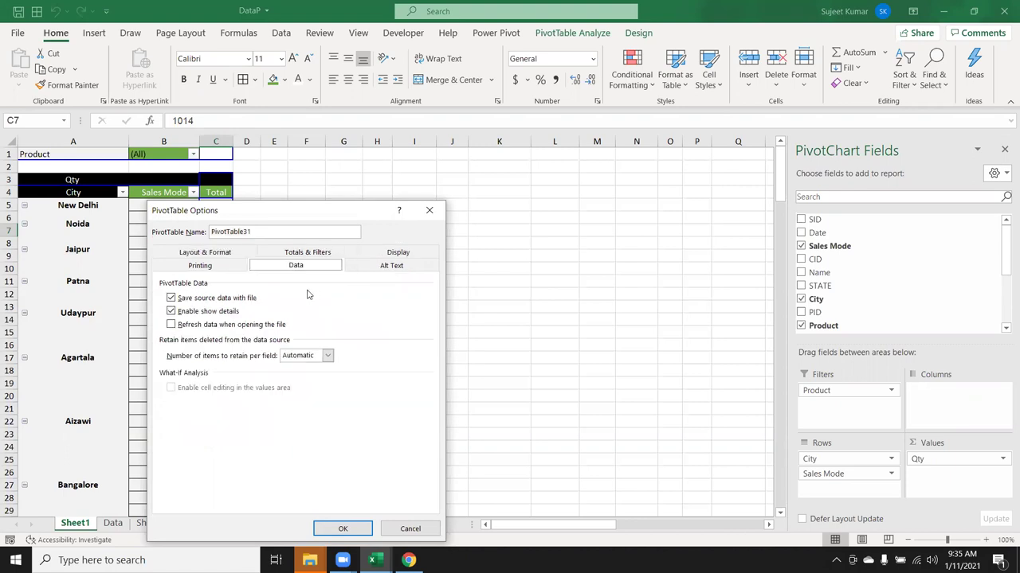
{"action": "left_click", "coordinate": [228, 312]}
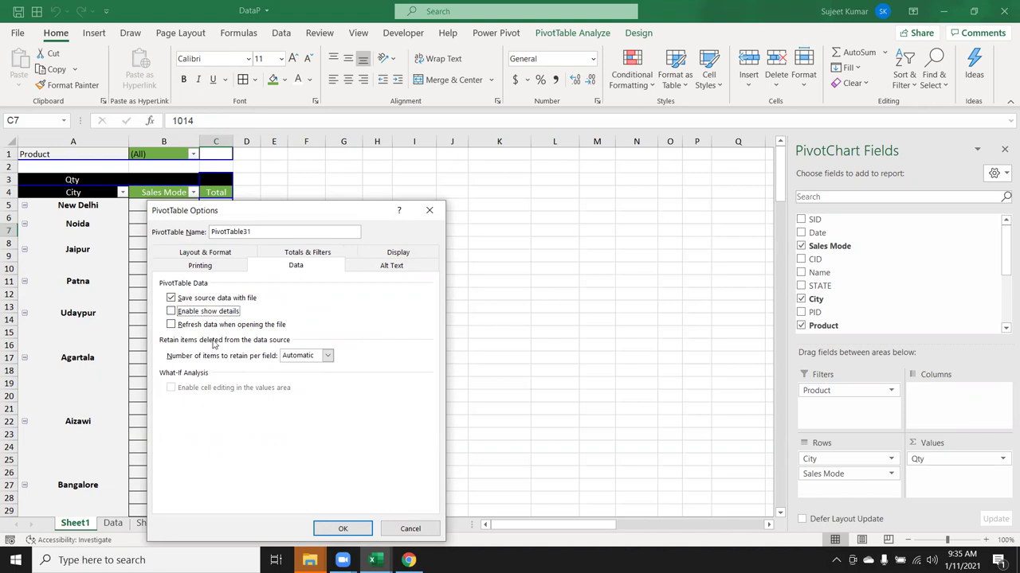
{"action": "left_click", "coordinate": [342, 530]}
Step: Check that the 612 and Thiruvananthapuram Online values only raise the can't-change-pivot warning
{"action": "left_click", "coordinate": [214, 270]}
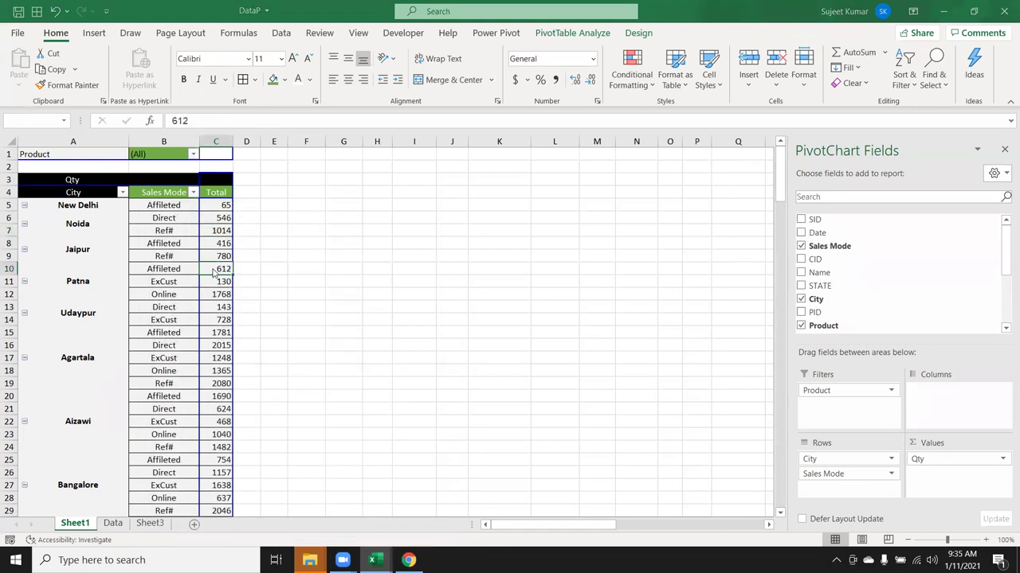
{"action": "key", "text": "Delete"}
{"action": "key", "text": "Escape"}
{"action": "left_click", "coordinate": [223, 317]}
{"action": "key", "text": "ctrl+Up"}
{"action": "key", "text": "ctrl+Down"}
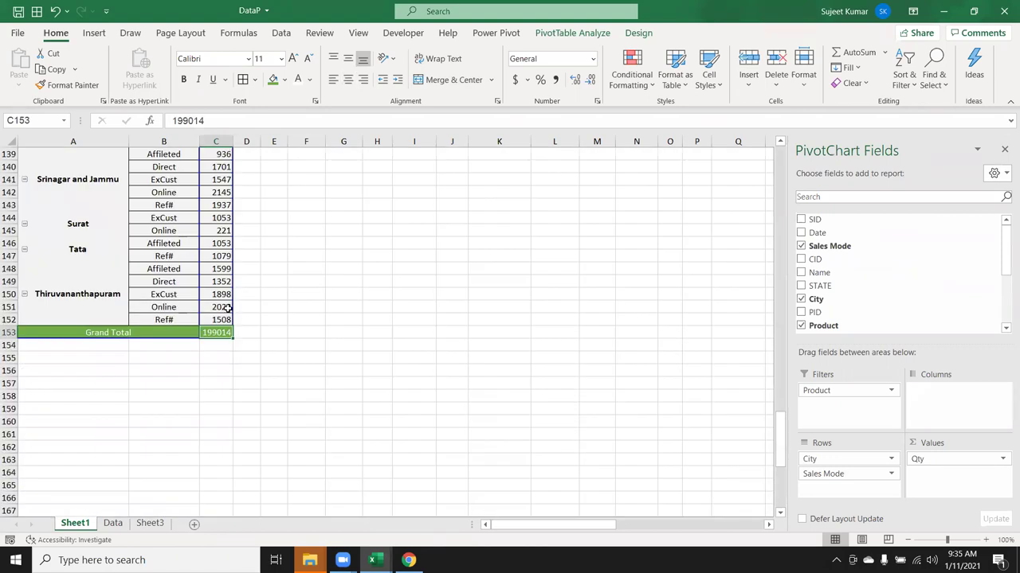
{"action": "left_click", "coordinate": [221, 307]}
{"action": "key", "text": "Delete"}
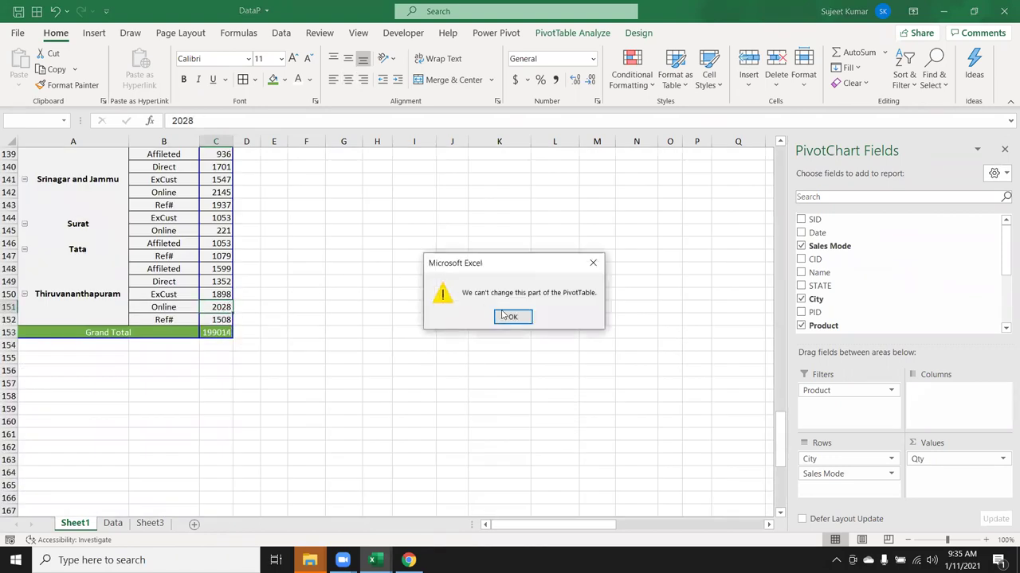
{"action": "left_click", "coordinate": [509, 316]}
Step: Scroll back to the top of the sheet and save the DataP workbook
{"action": "scroll", "coordinate": [471, 314], "scroll_direction": "up", "scroll_amount": 13}
{"action": "scroll", "coordinate": [470, 314], "scroll_direction": "up", "scroll_amount": 10}
{"action": "scroll", "coordinate": [471, 314], "scroll_direction": "up", "scroll_amount": 6}
{"action": "scroll", "coordinate": [471, 315], "scroll_direction": "up", "scroll_amount": 10}
{"action": "scroll", "coordinate": [471, 315], "scroll_direction": "up", "scroll_amount": 7}
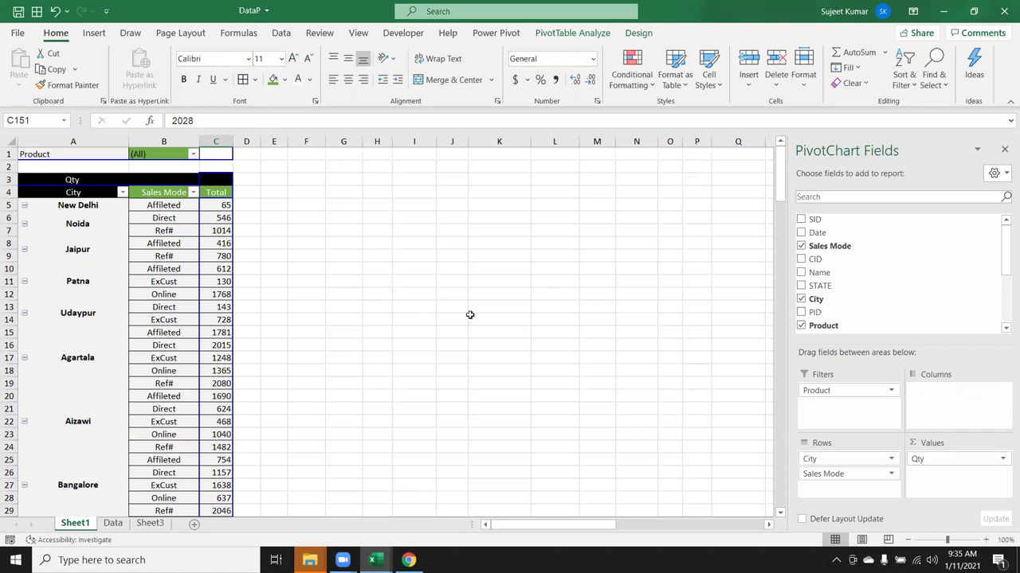
{"action": "key", "text": "ctrl+s"}
Step: Switch to Chrome's Gmail tab and start a new email message
{"action": "key", "text": "alt+Tab"}
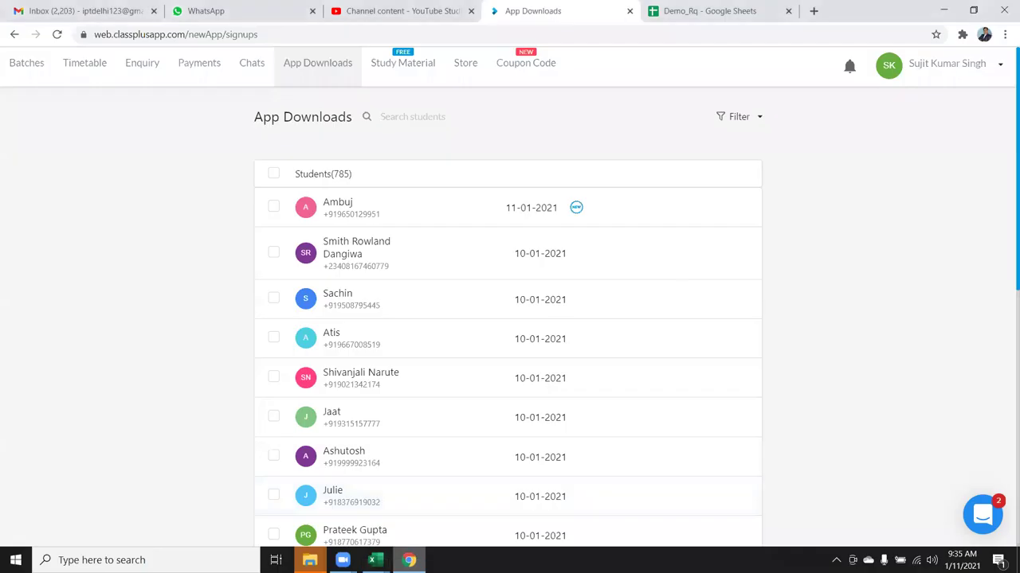
{"action": "left_click", "coordinate": [204, 16]}
{"action": "left_click", "coordinate": [110, 9]}
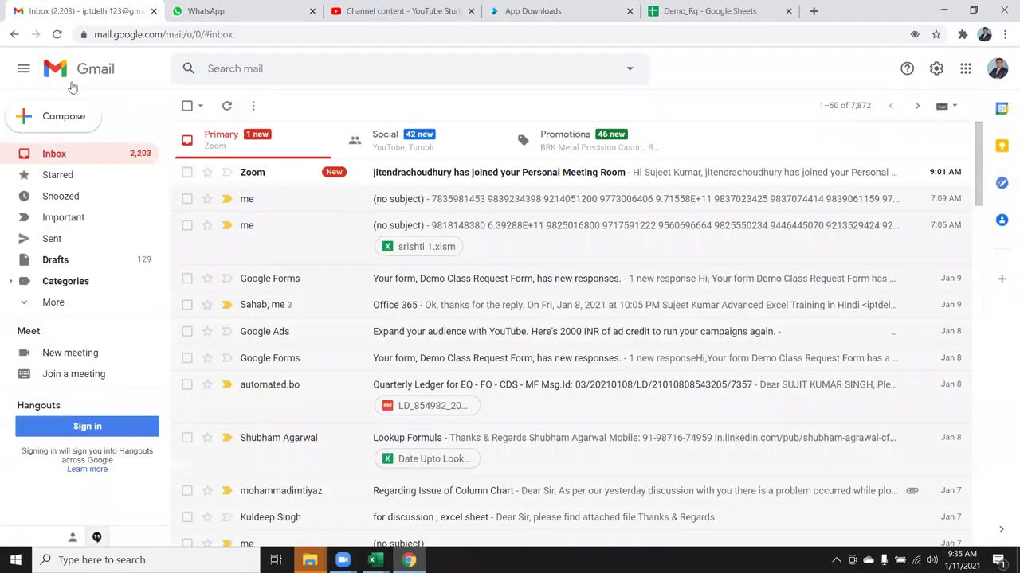
{"action": "left_click", "coordinate": [69, 121]}
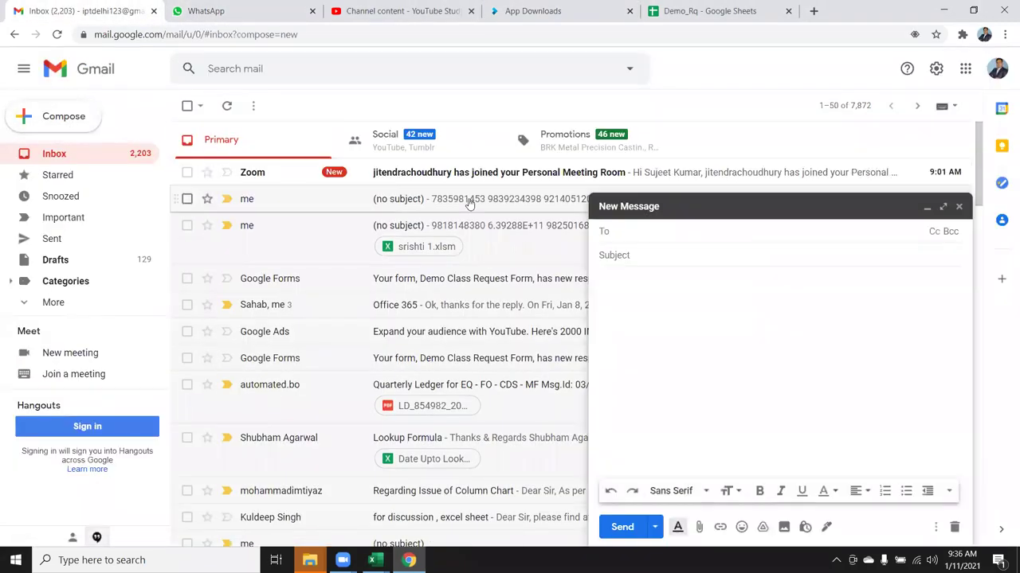
{"action": "left_click", "coordinate": [468, 172]}
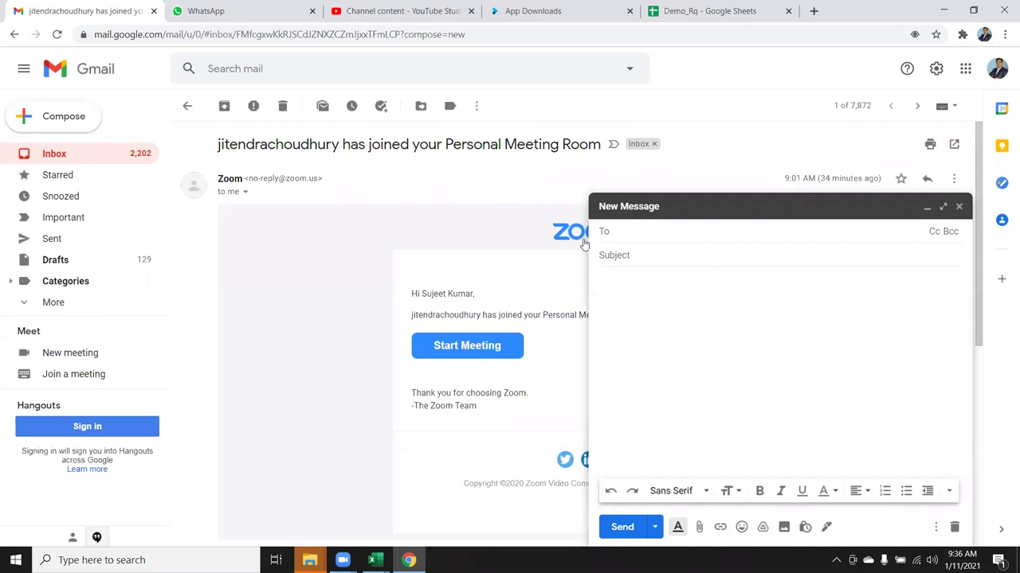
{"action": "left_click", "coordinate": [679, 255]}
Step: Add the suggested contact as recipient and enter the subject 'File'
{"action": "left_click", "coordinate": [669, 231]}
{"action": "type", "text": "ji"}
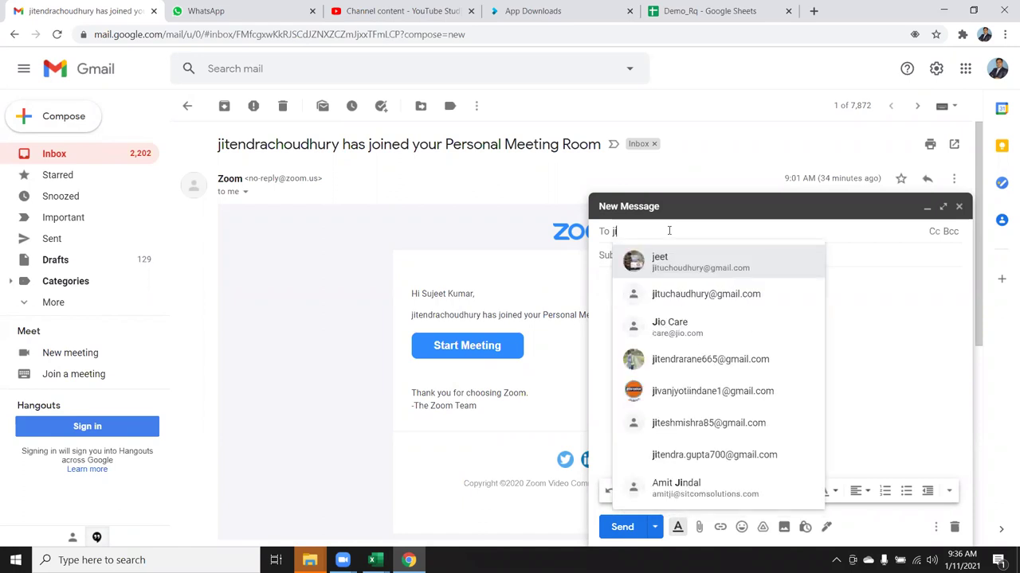
{"action": "left_click", "coordinate": [713, 275]}
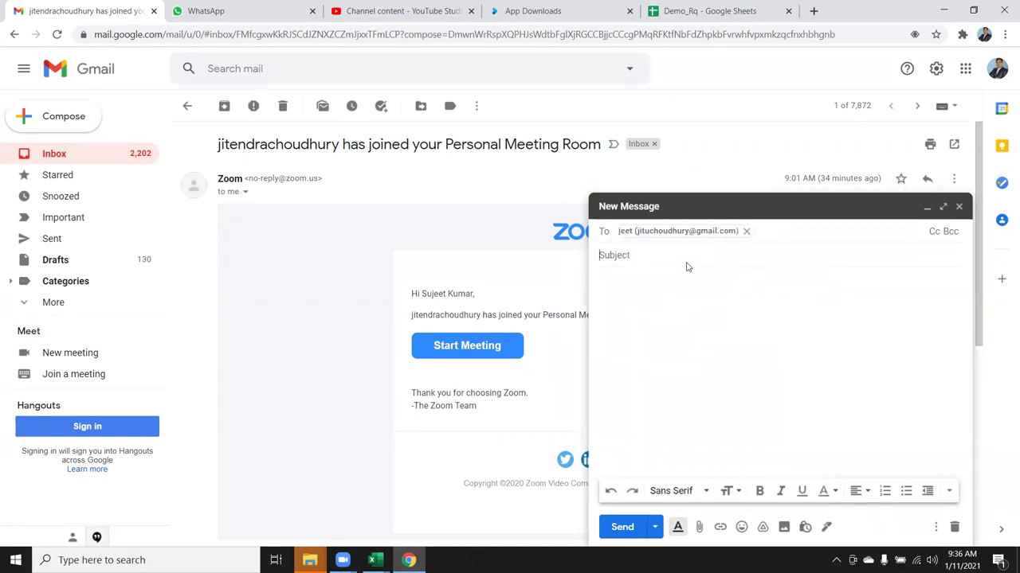
{"action": "type", "text": "File"}
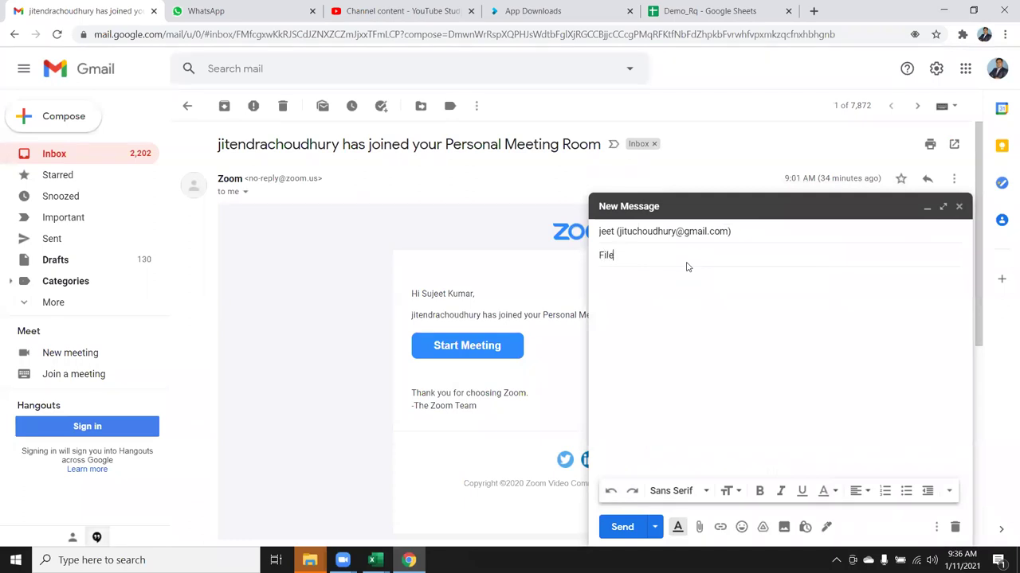
{"action": "left_click", "coordinate": [686, 275]}
Step: Attach DataP.xlsm from Downloads and replace the subject 'File' with 'Excel Pivot Data'
{"action": "left_click", "coordinate": [700, 527]}
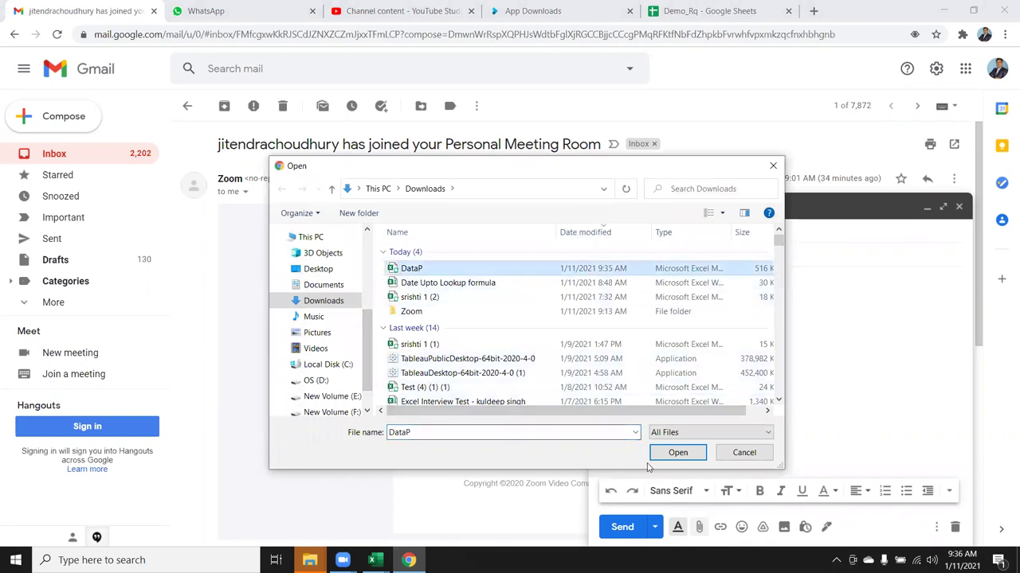
{"action": "left_click", "coordinate": [691, 454]}
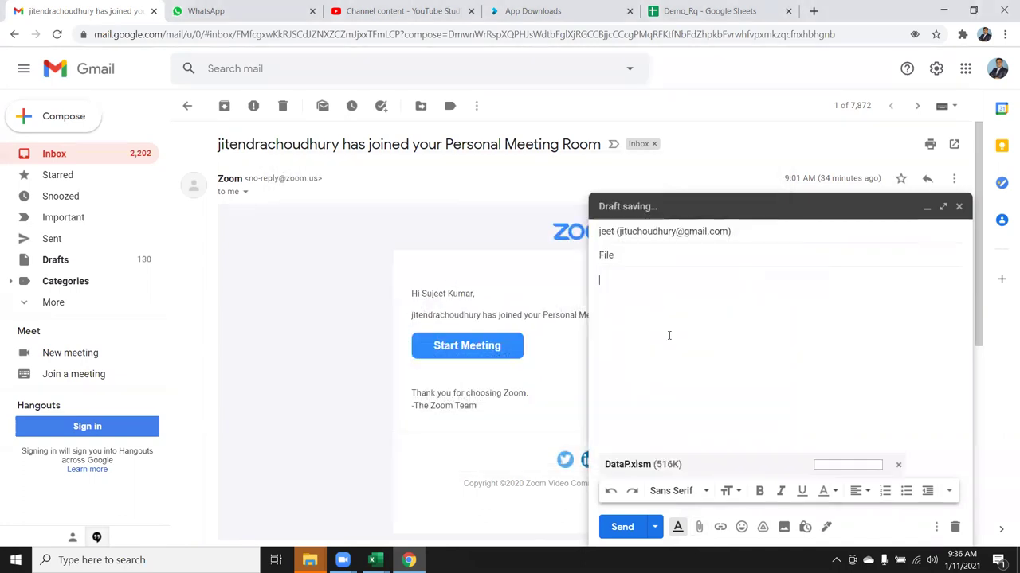
{"action": "double_click", "coordinate": [627, 260]}
{"action": "type", "text": "Exc"}
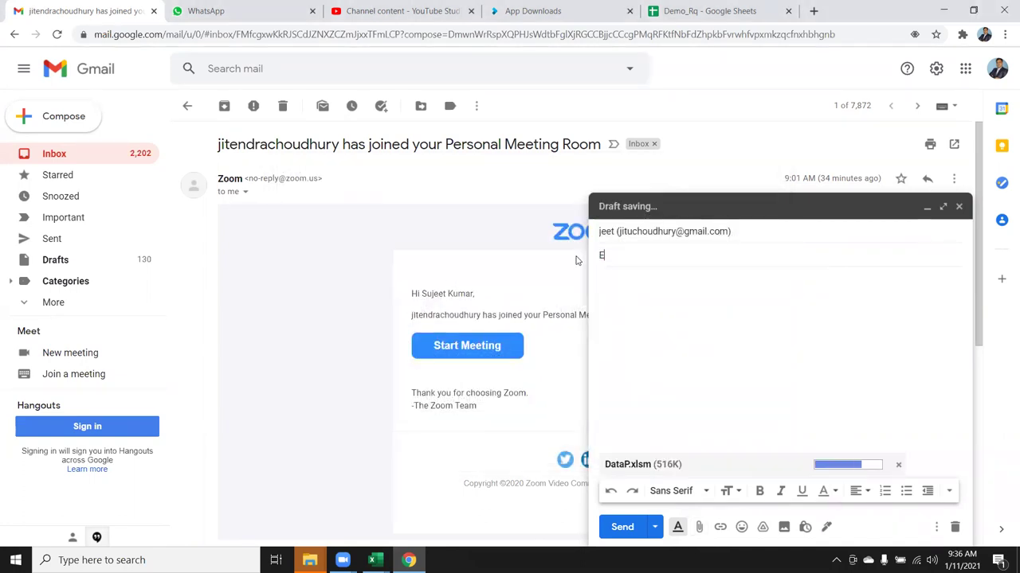
{"action": "type", "text": "el Pivot Data"}
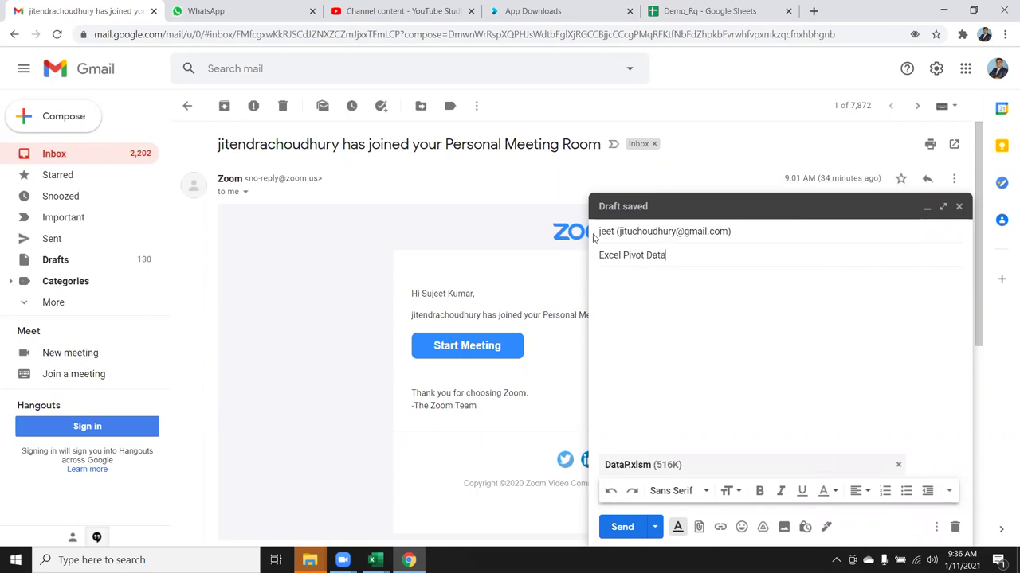
Step: Send the 'Excel Pivot Data' email and check that it appears in the Sent folder
{"action": "left_click", "coordinate": [622, 527]}
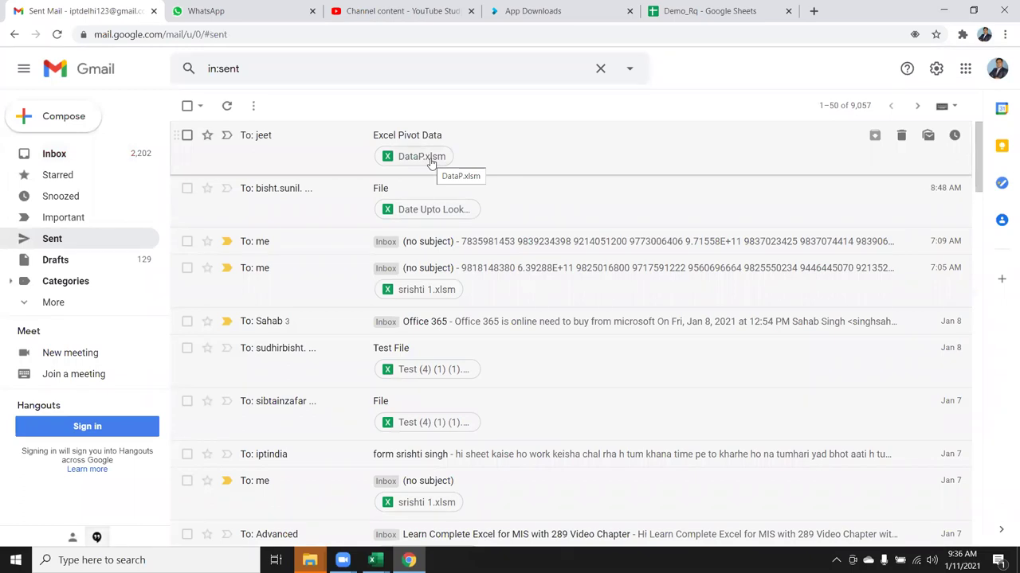
{"action": "left_click", "coordinate": [78, 304]}
{"action": "scroll", "coordinate": [106, 288], "scroll_direction": "down", "scroll_amount": 3}
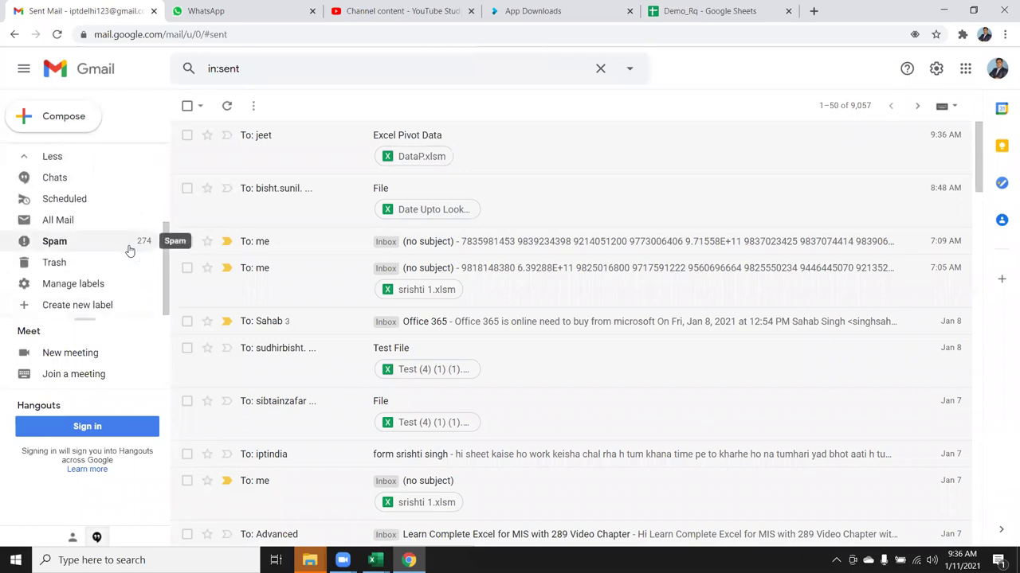